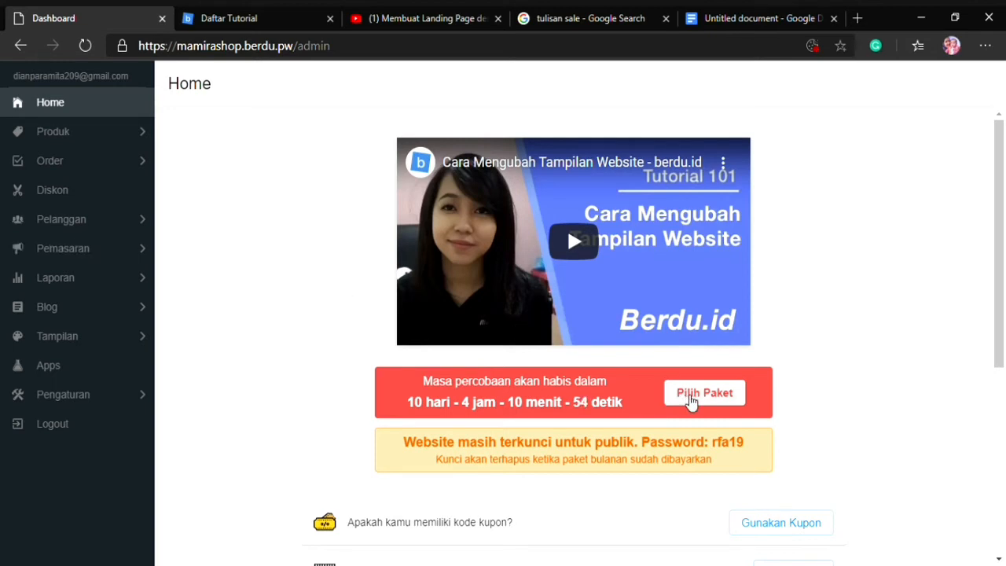
Start a new additional page (Halaman Tambahan) in the shop's design section
click(691, 401)
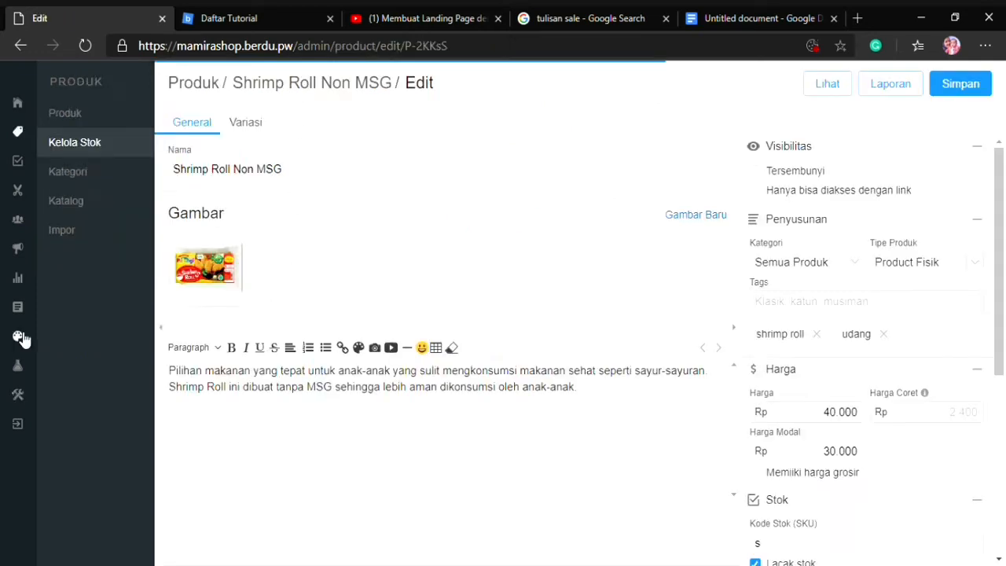
click(18, 336)
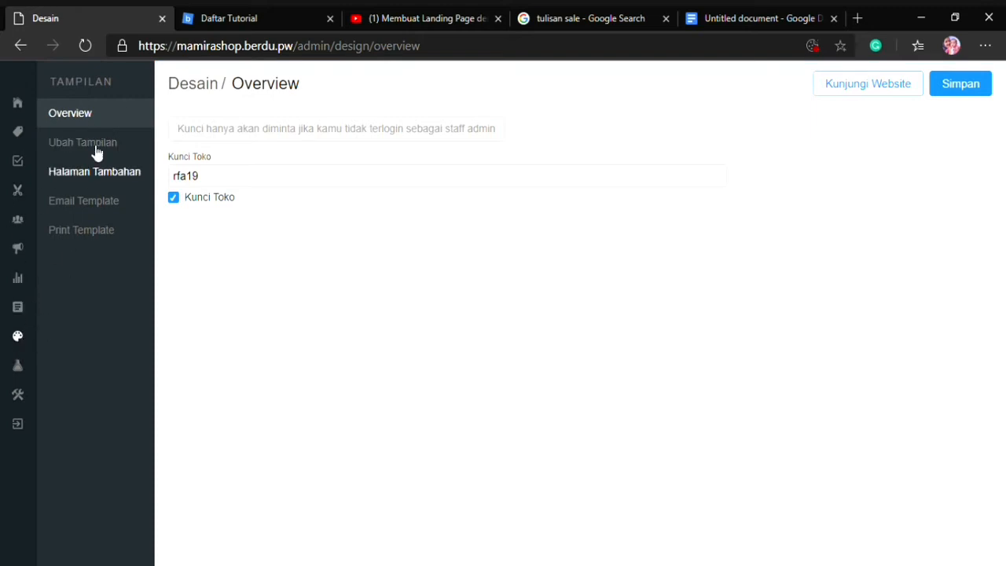
click(73, 179)
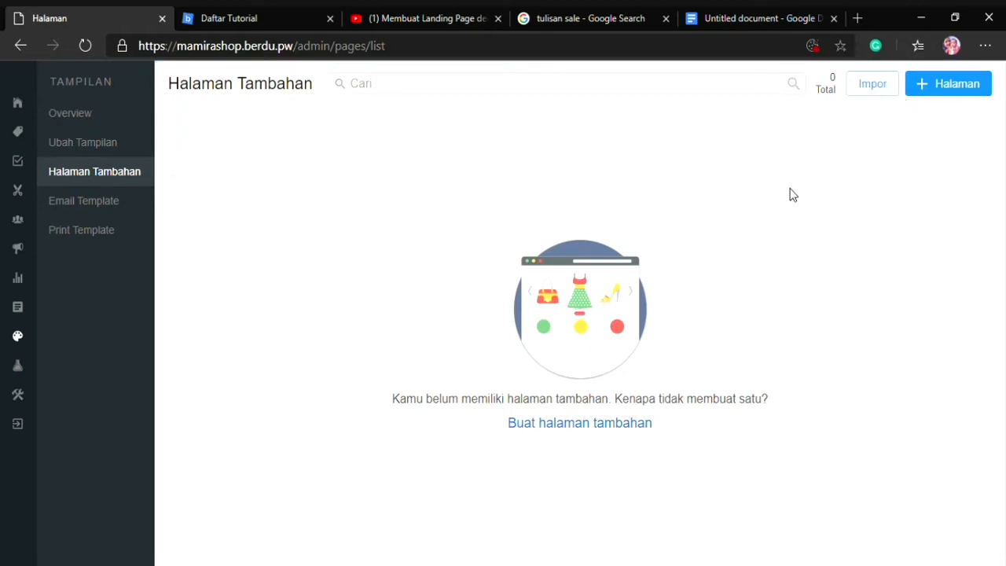
click(588, 428)
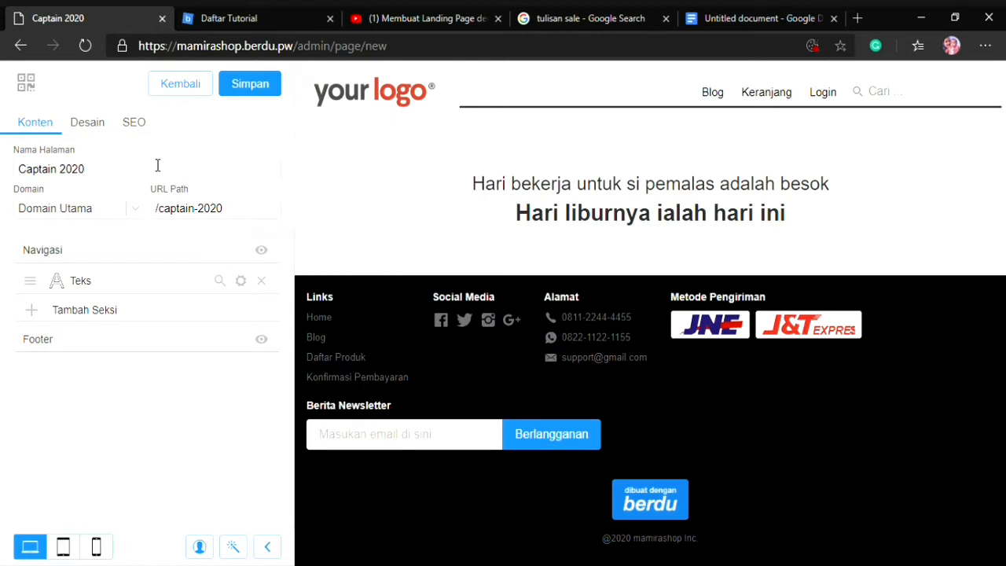
Name the new page "Landing Page" and set its URL path to /landingpage
drag(155, 167, 5, 170)
text(La)
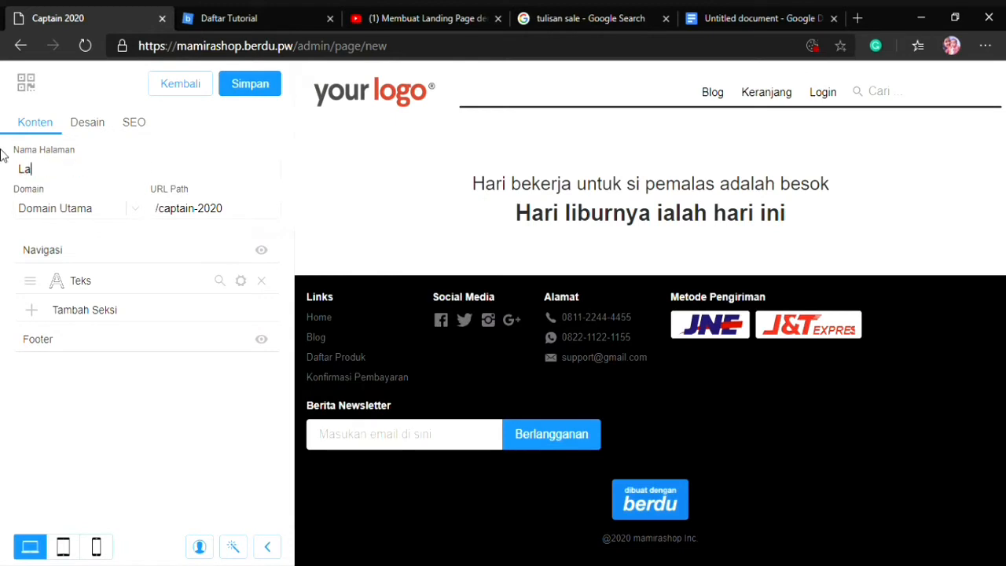
text(nding Page)
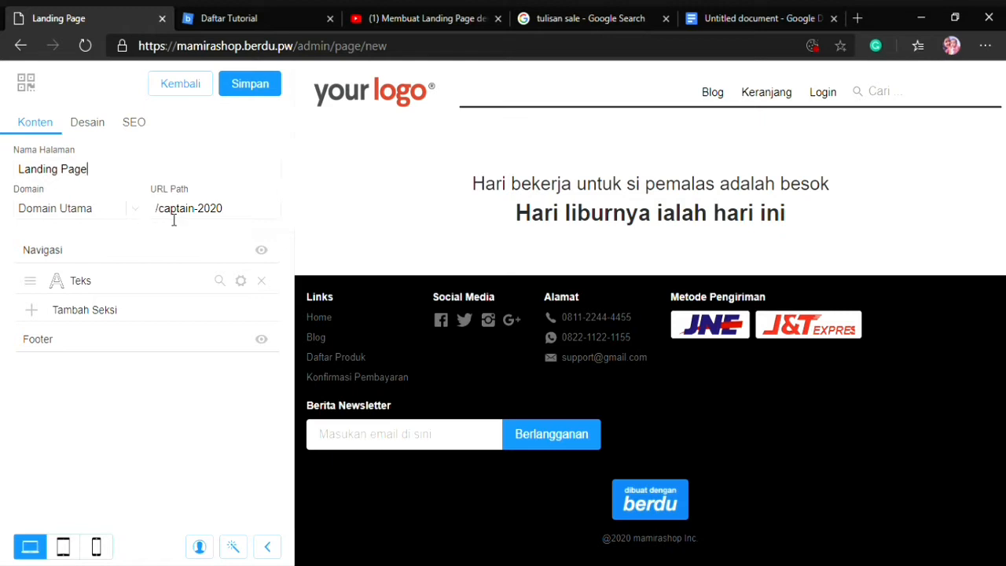
drag(166, 214, 263, 226)
key(BackSpace)
key(BackSpace)
text(landingpage)
Replace the text section's default content with "Diskon 15% berlaku sampai 12 Desember 2020"
click(241, 280)
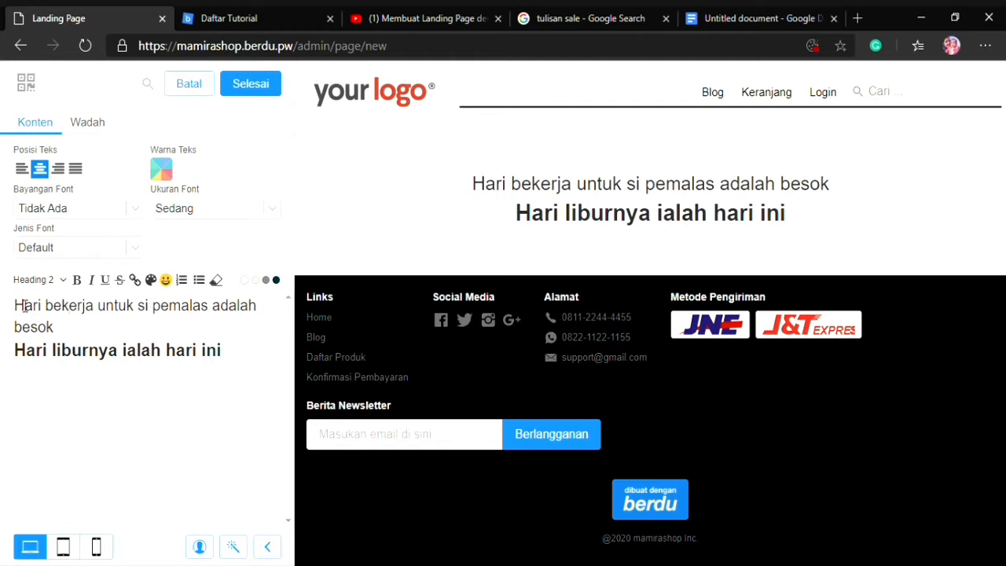
drag(24, 309, 3, 289)
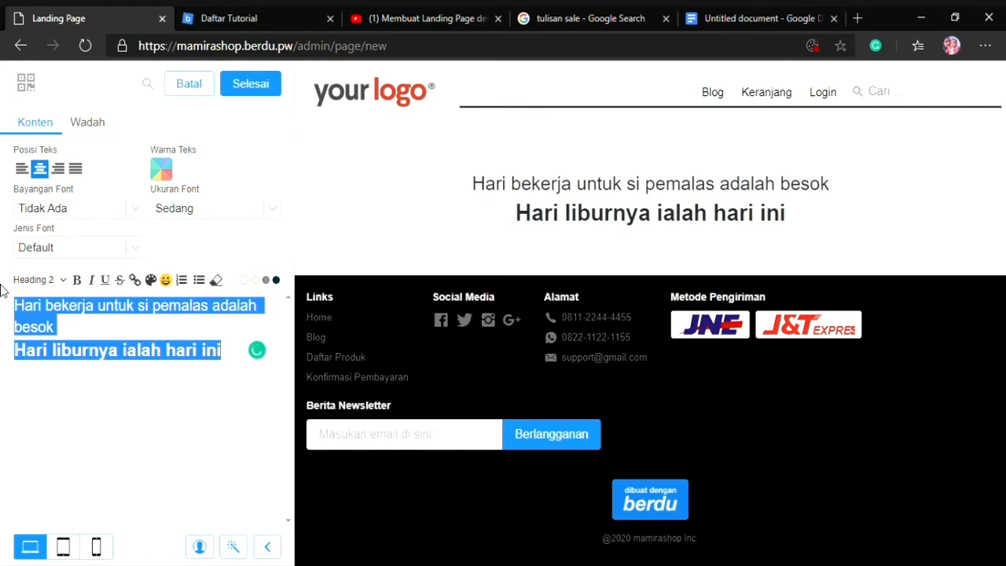
text(Diskon )
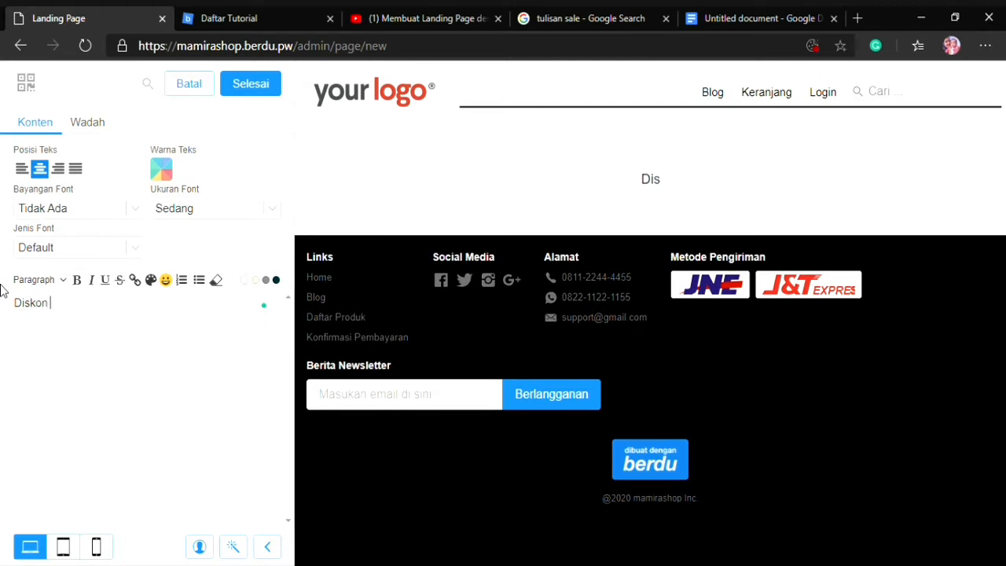
text(15% berlaku)
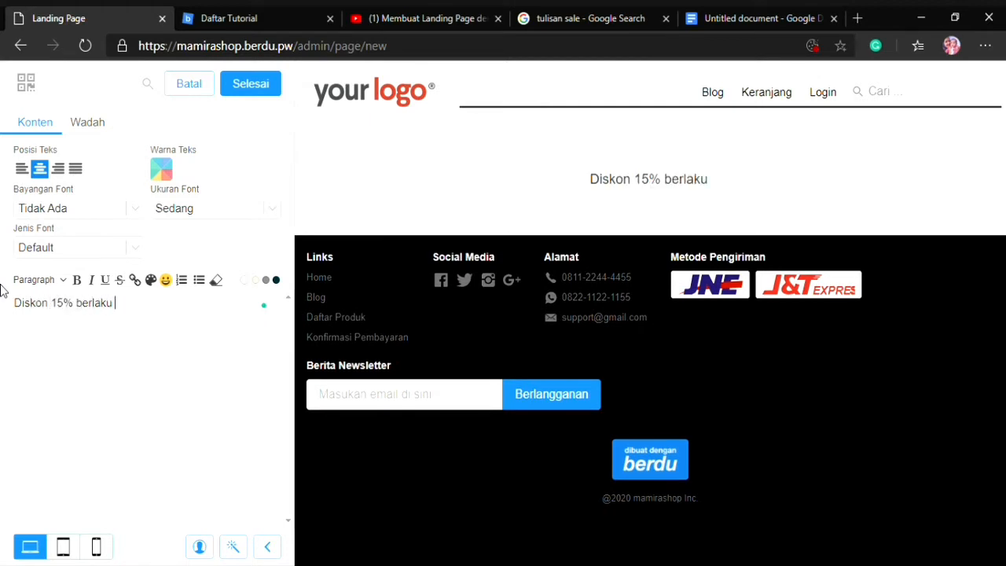
text( samp)
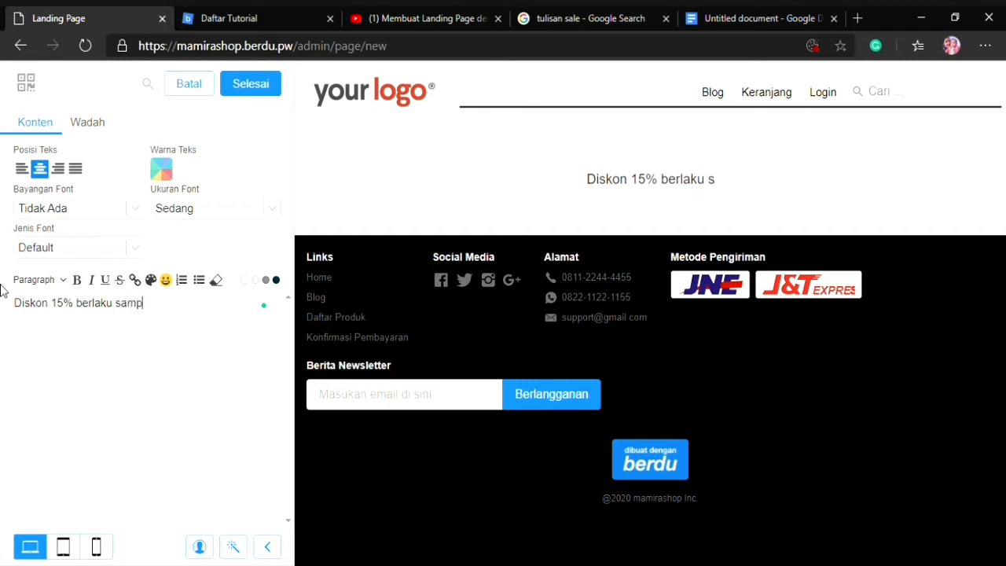
text(ai 15)
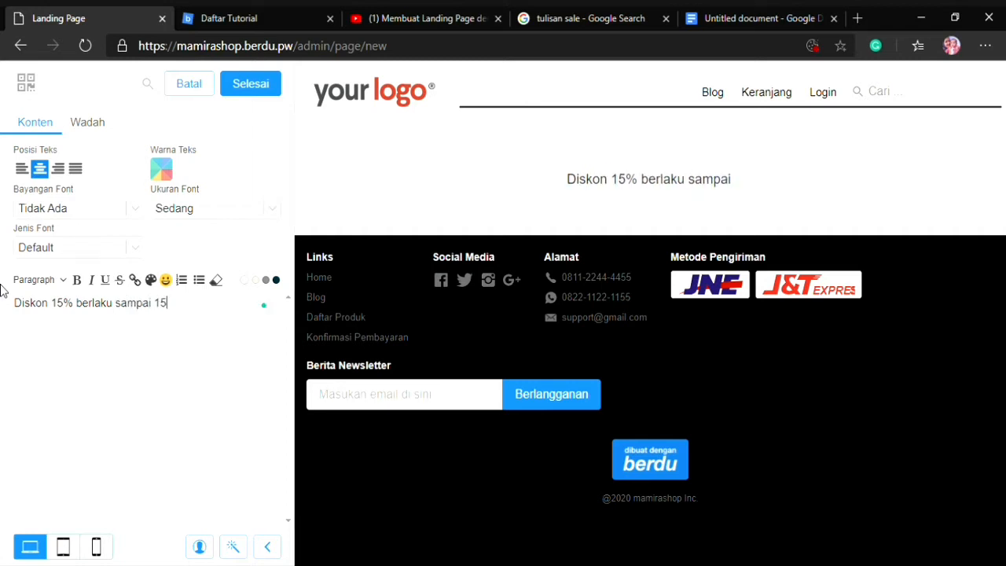
key(BackSpace)
text(2 Desember 2020)
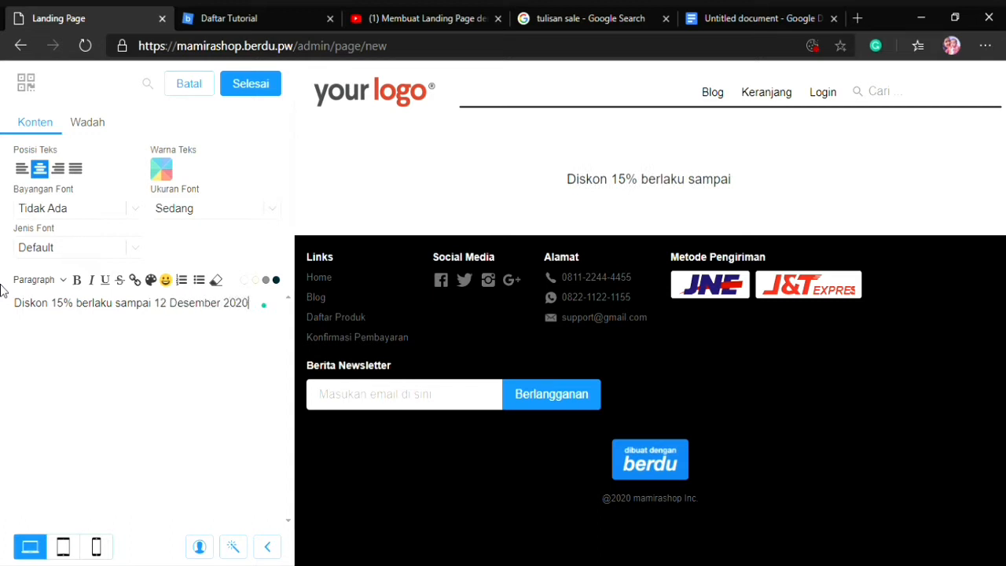
Add a second line to the text section reading "Segera Checkout sebelum kehabisan!!"
key(Return)
text(Segera Check)
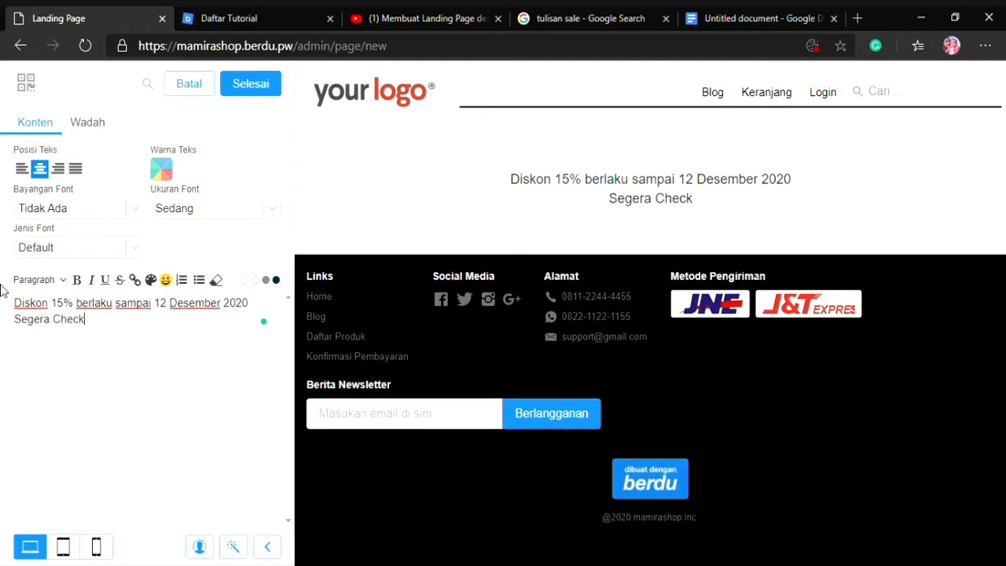
text(out sebe)
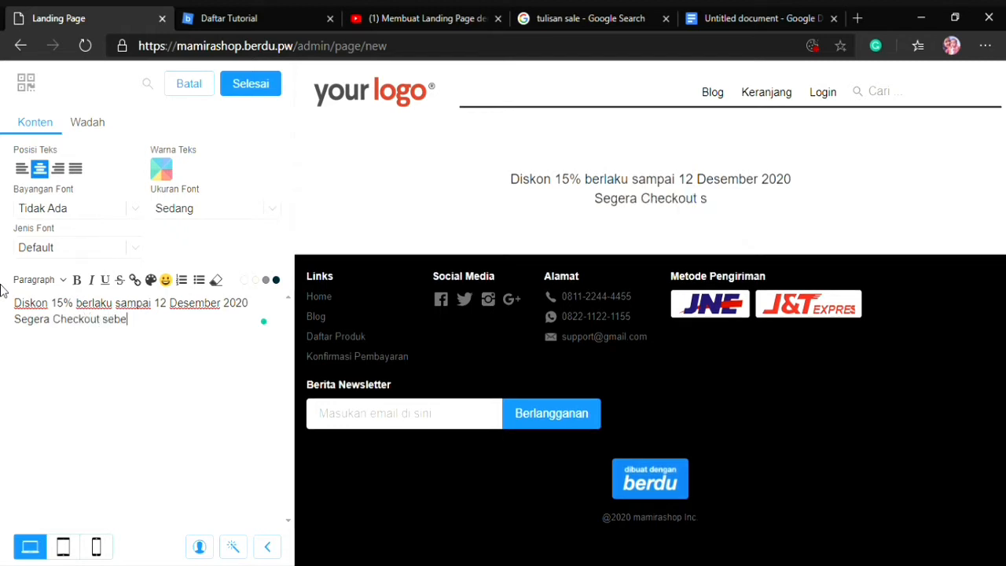
text(lum kehabisan!!)
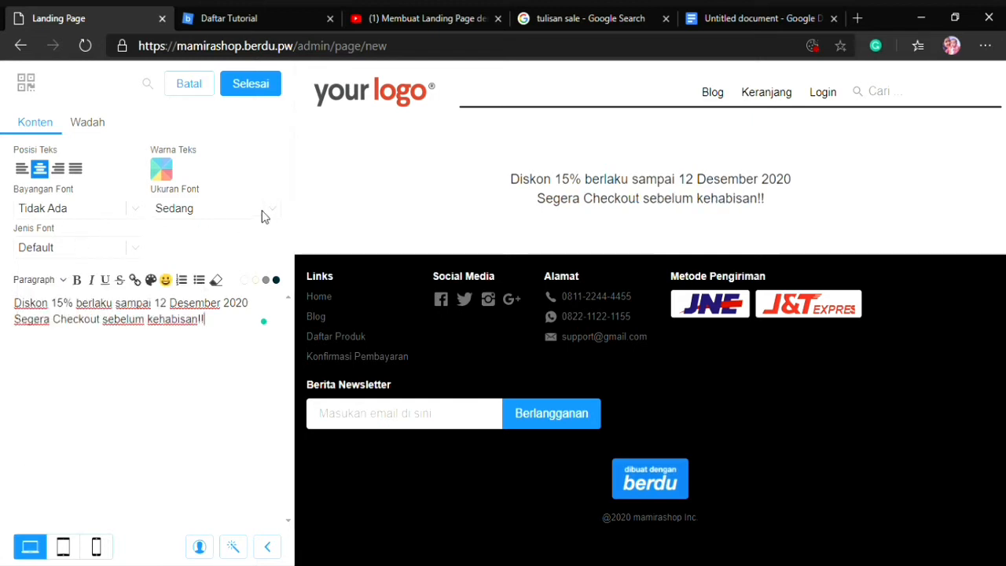
Set the section's text colour to dark blue #283593
click(171, 167)
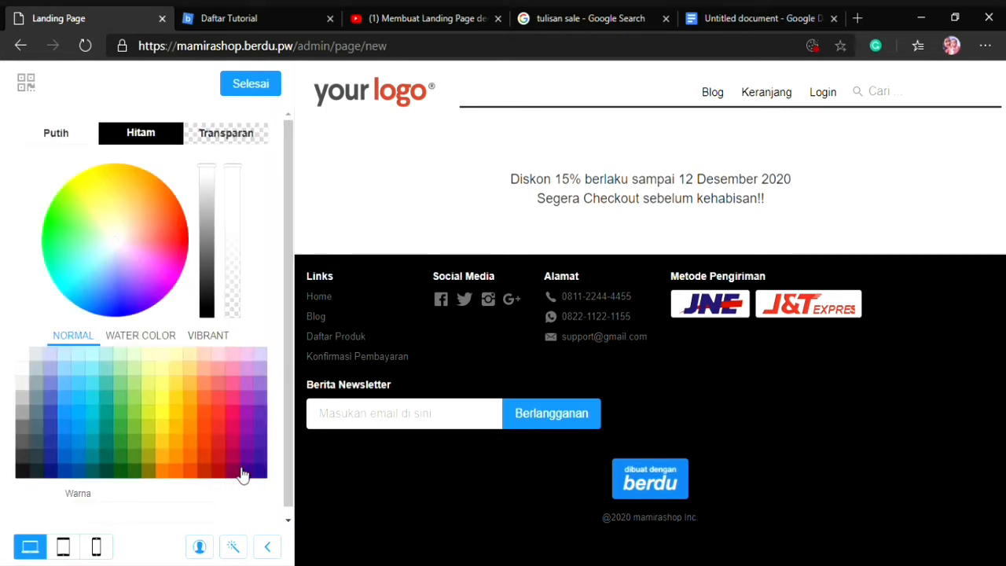
click(49, 455)
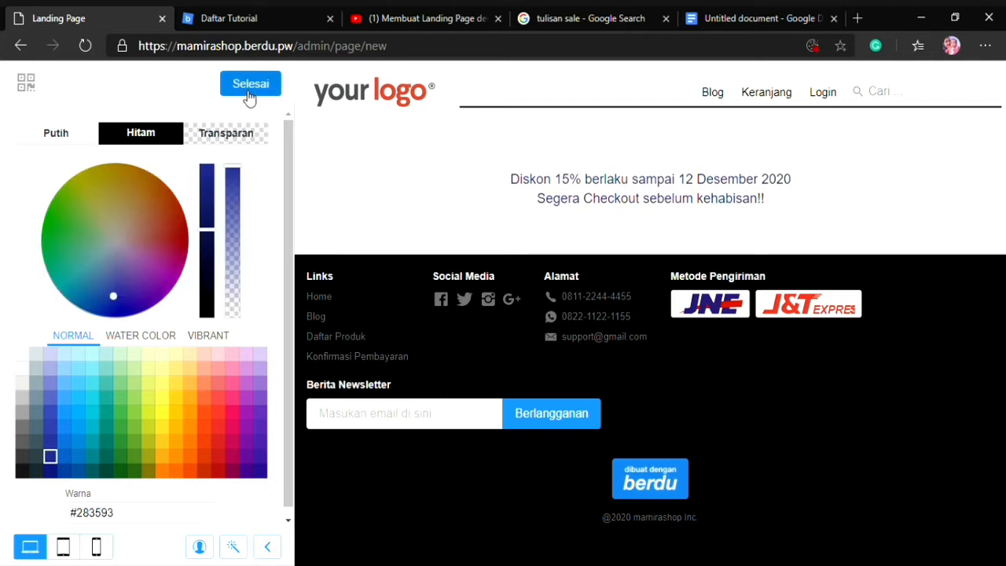
click(246, 98)
Try the Bangers and Chewy fonts, set the text section's font to Holtwood One SC, and finish editing the section
click(123, 253)
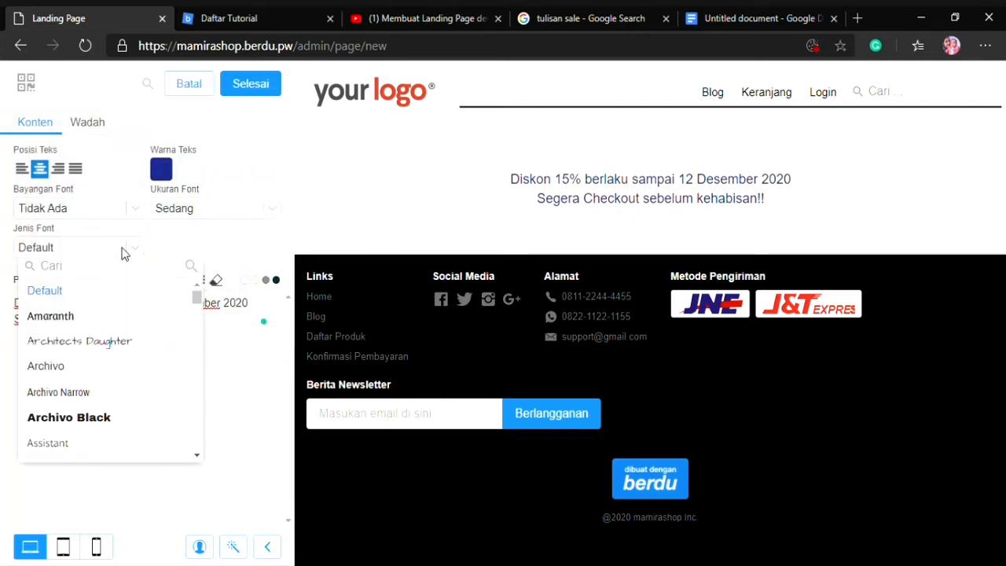
scroll(146, 369, down, 3)
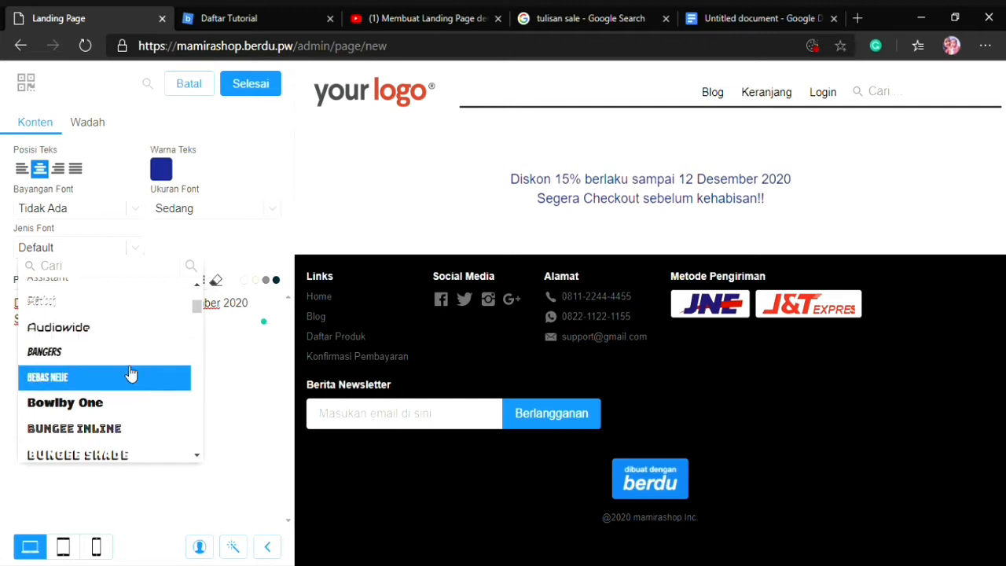
click(115, 351)
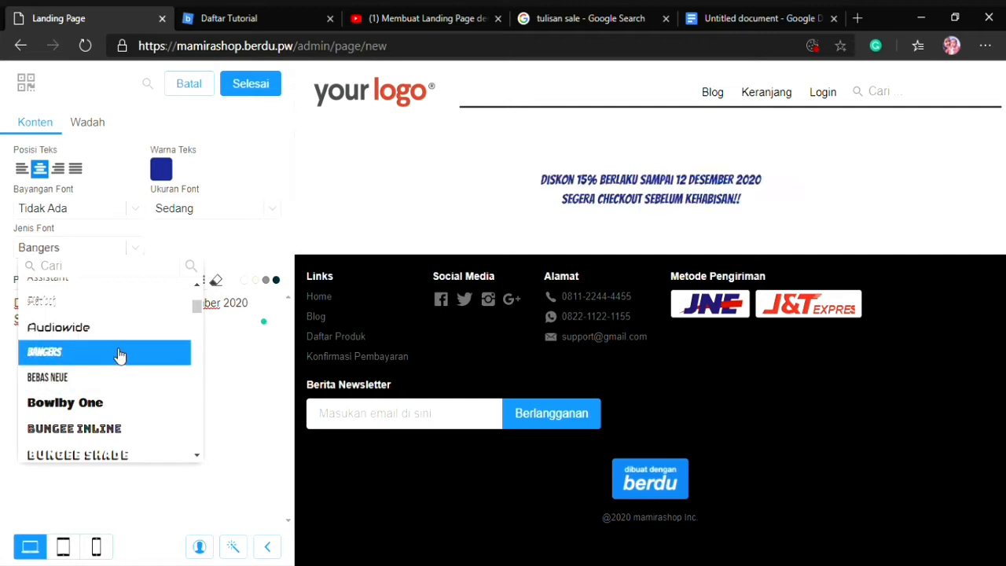
scroll(94, 400, down, 5)
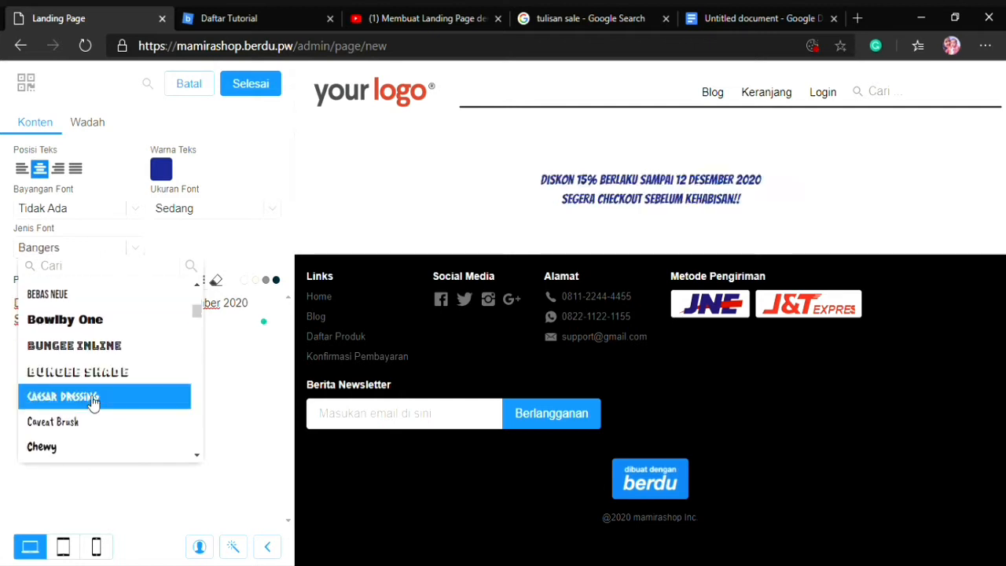
click(81, 390)
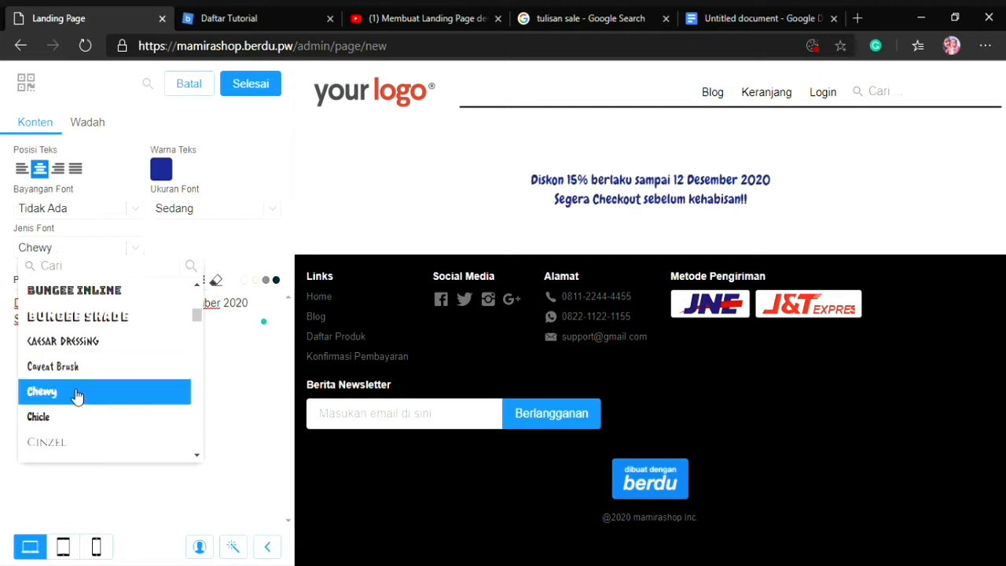
scroll(85, 383, down, 6)
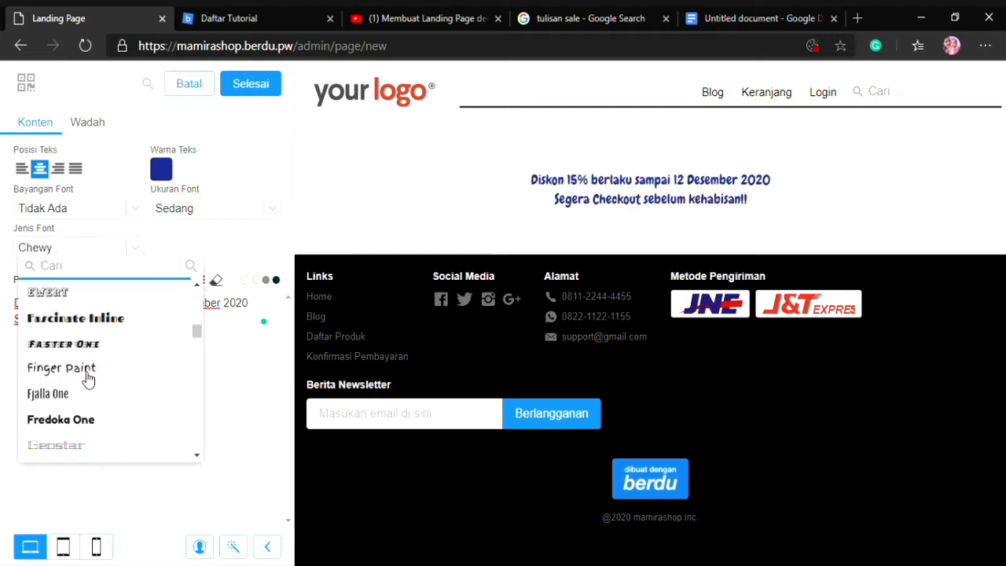
scroll(78, 367, down, 5)
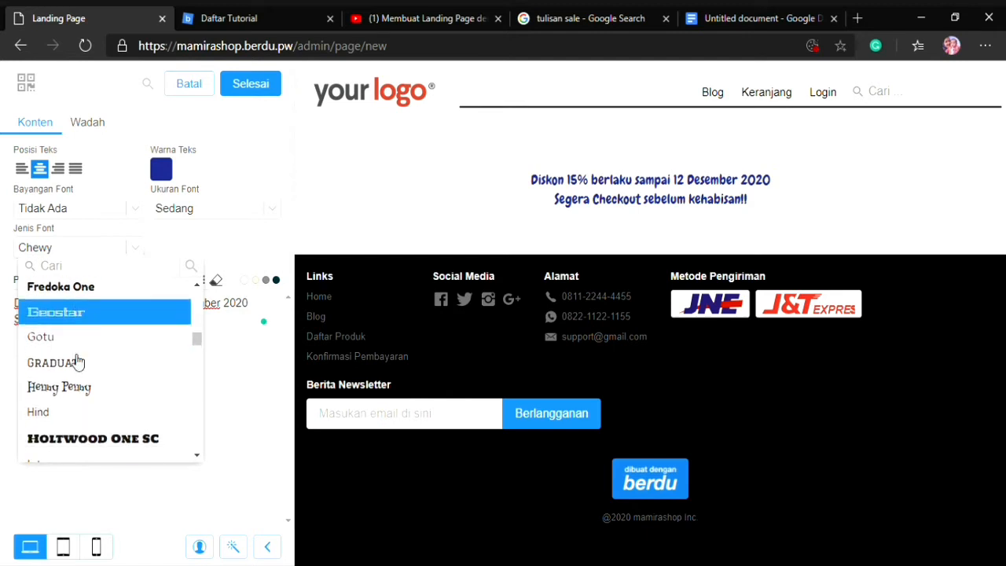
click(90, 389)
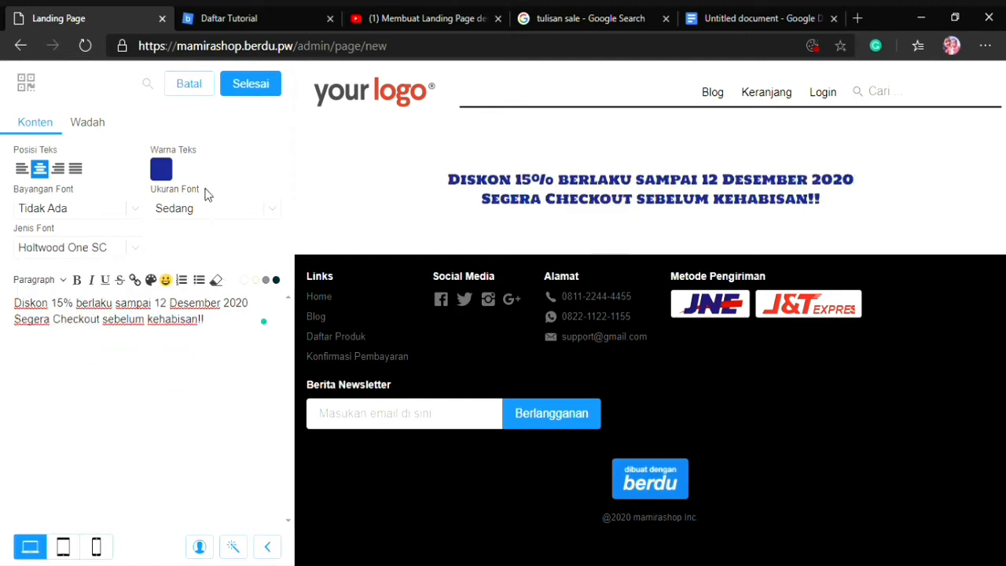
click(253, 86)
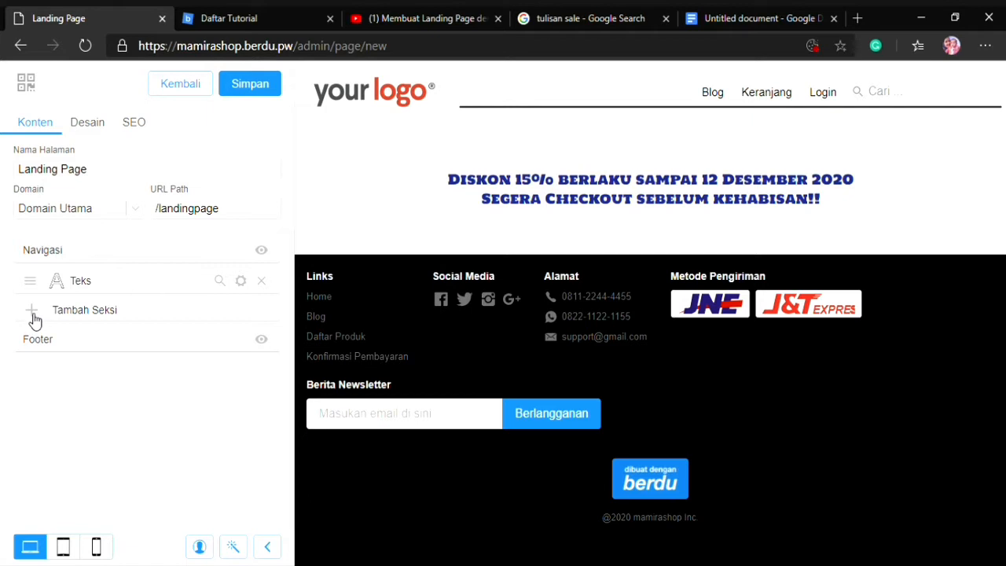
Add a Daftar Gambar section below the text and remove its default Wikipedia, FedEx and Yamaha logos
click(82, 333)
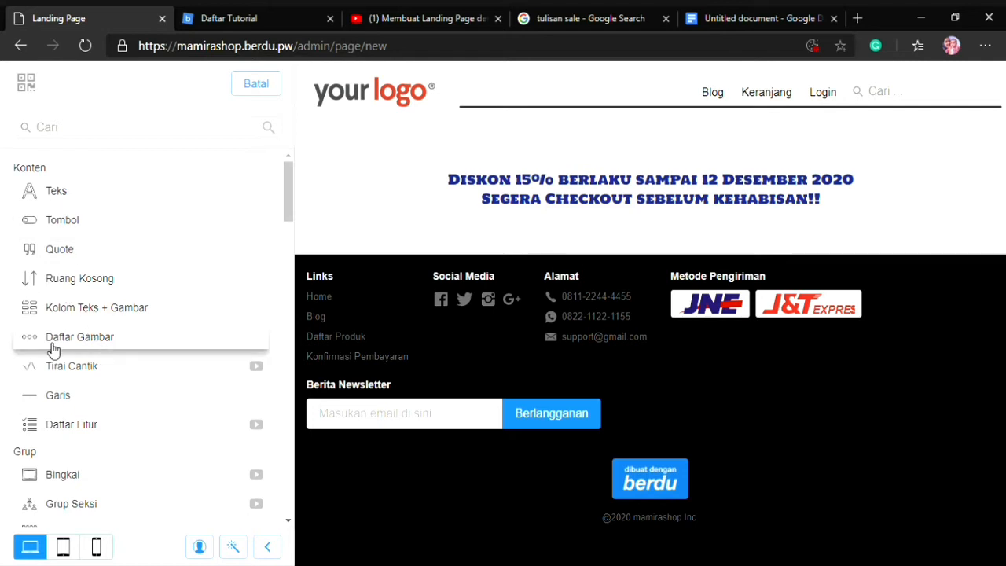
click(173, 357)
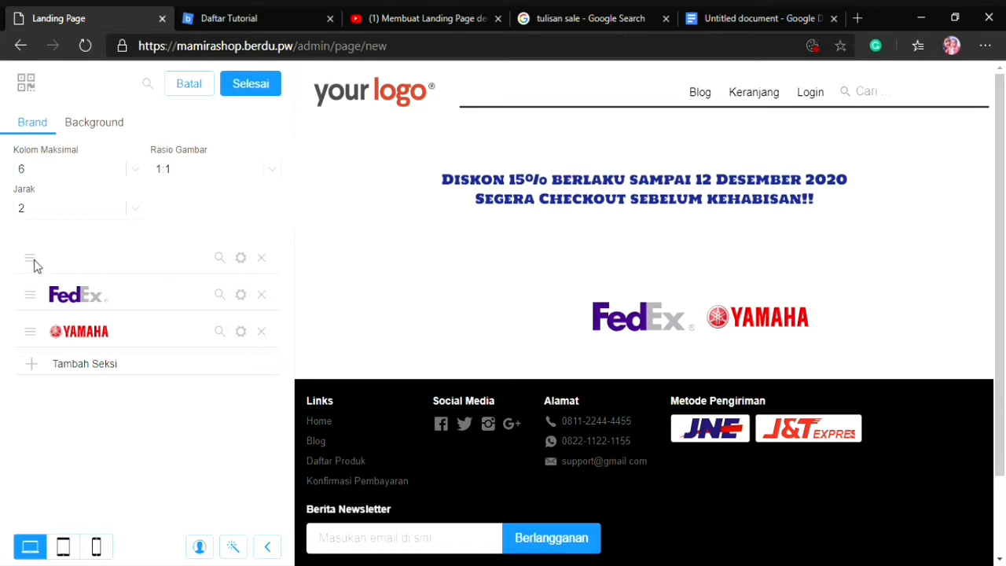
click(263, 296)
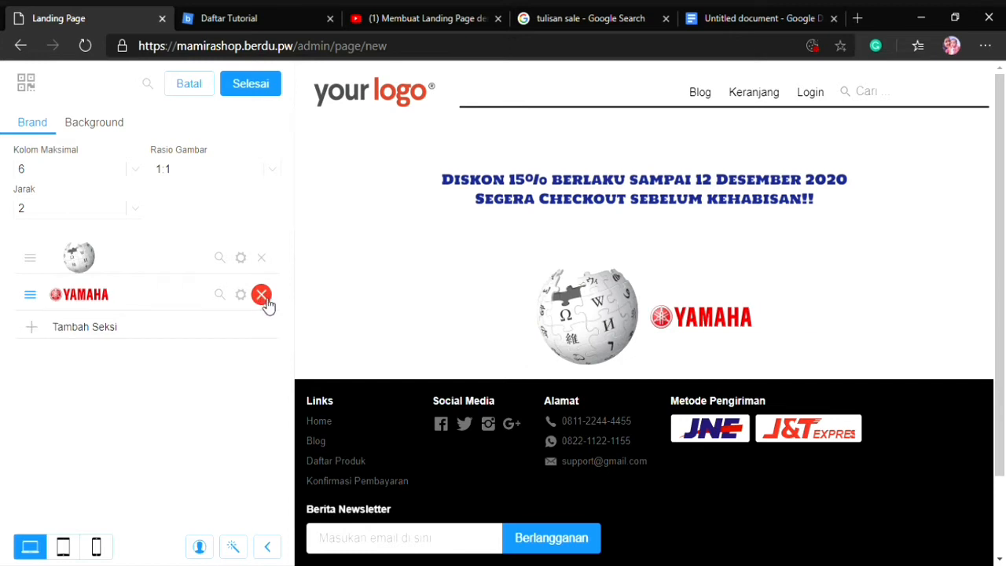
click(263, 297)
click(262, 259)
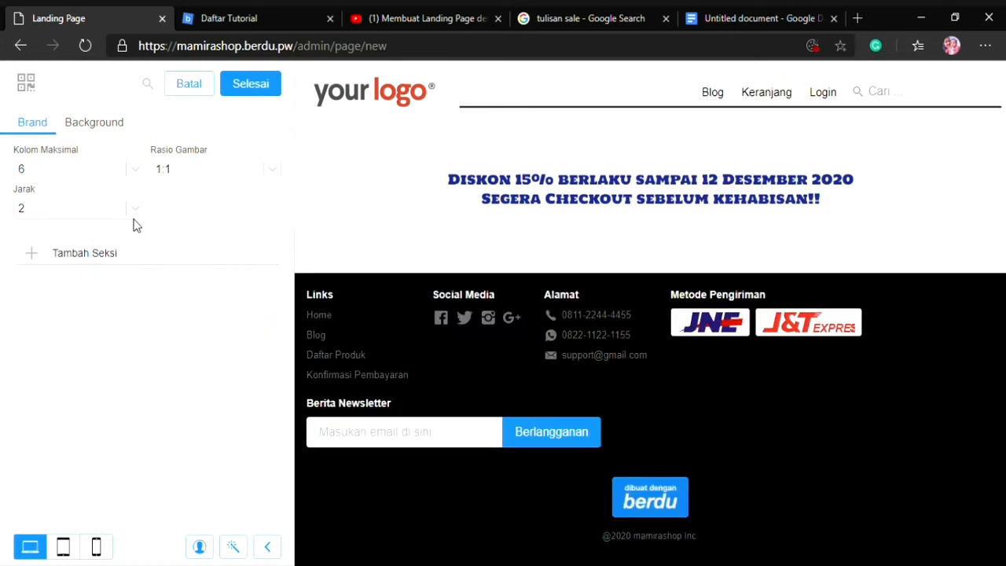
Add an image item to the Daftar Gambar section, upload the red SALE shopping bags picture for it, and finish editing
click(56, 263)
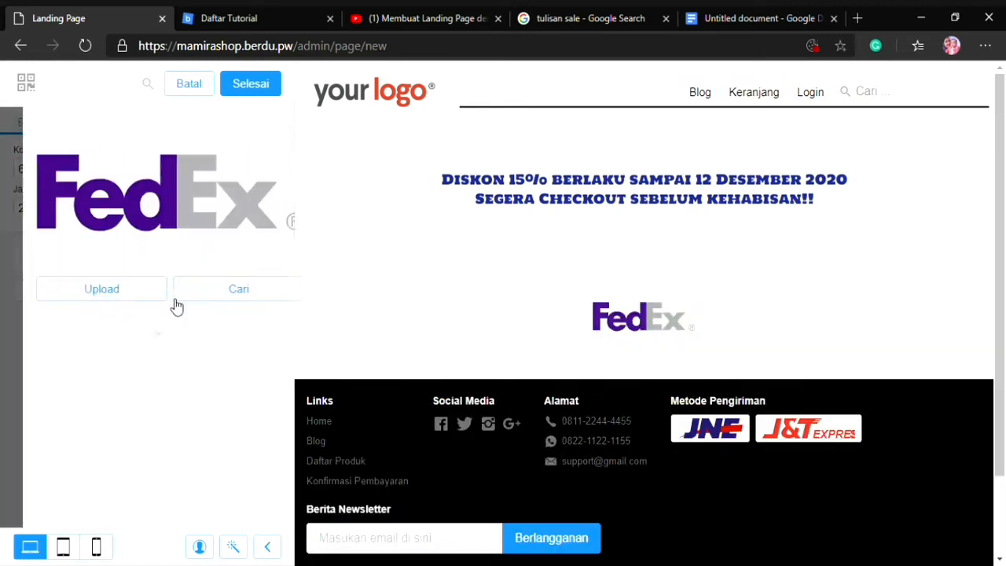
click(117, 298)
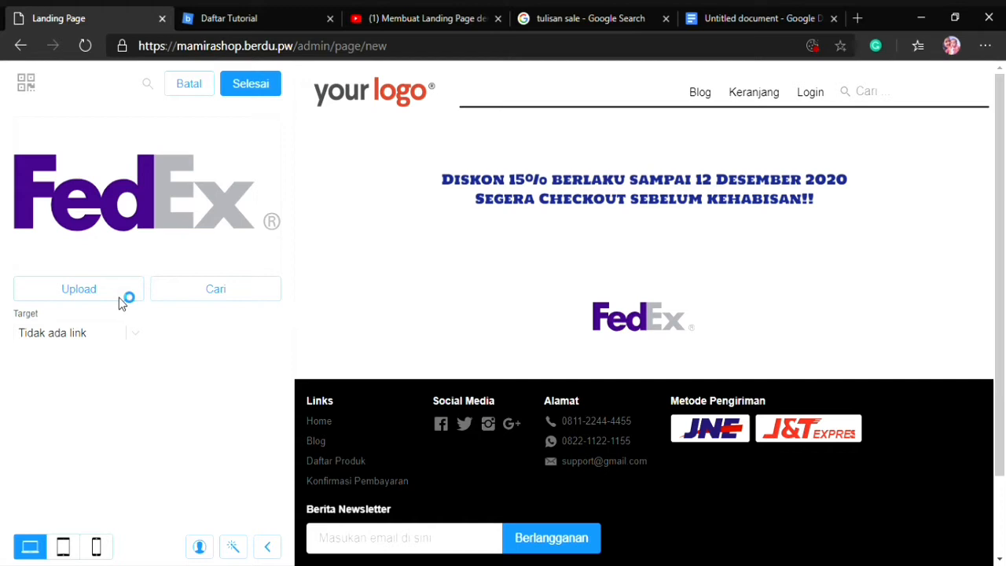
click(119, 293)
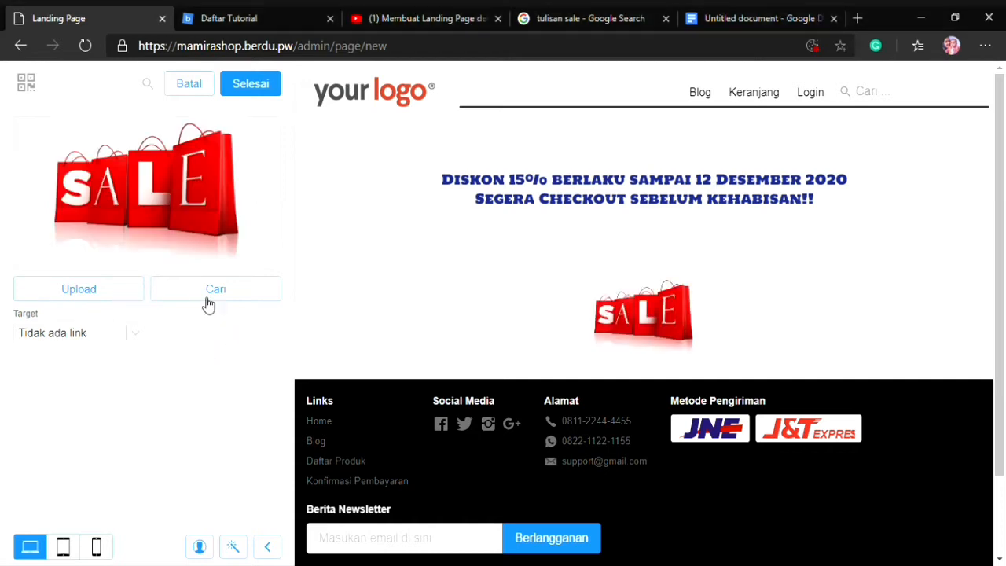
click(250, 84)
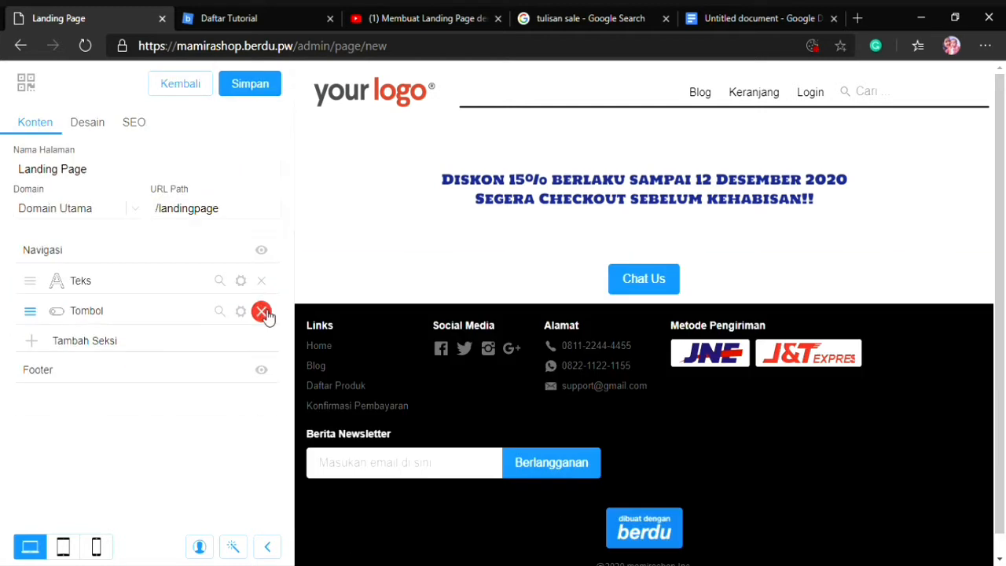
Add a Formulir Pembelian Produk section below the Chat Us button and choose Nugget Sayur Pelangi as its product
click(40, 345)
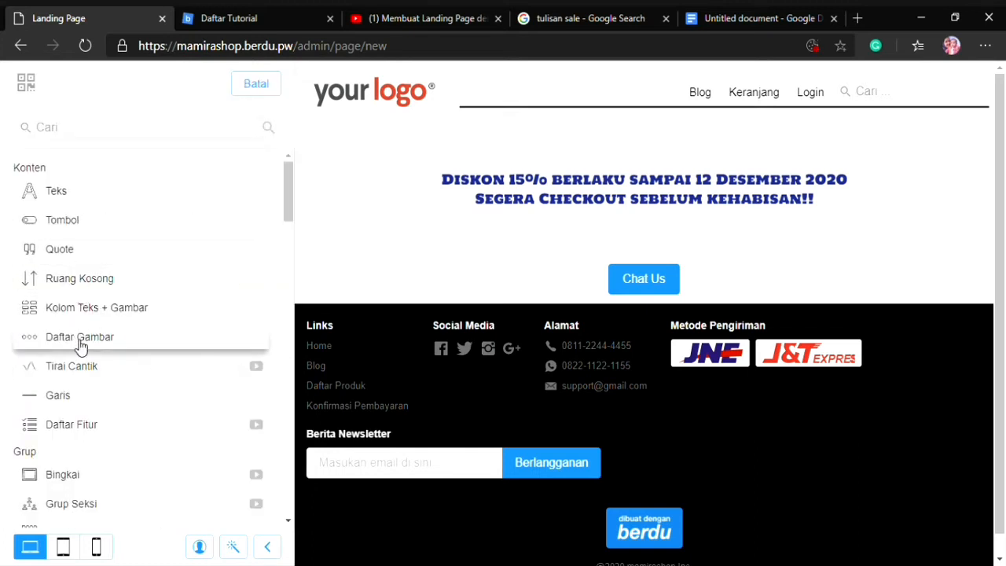
scroll(71, 369, down, 3)
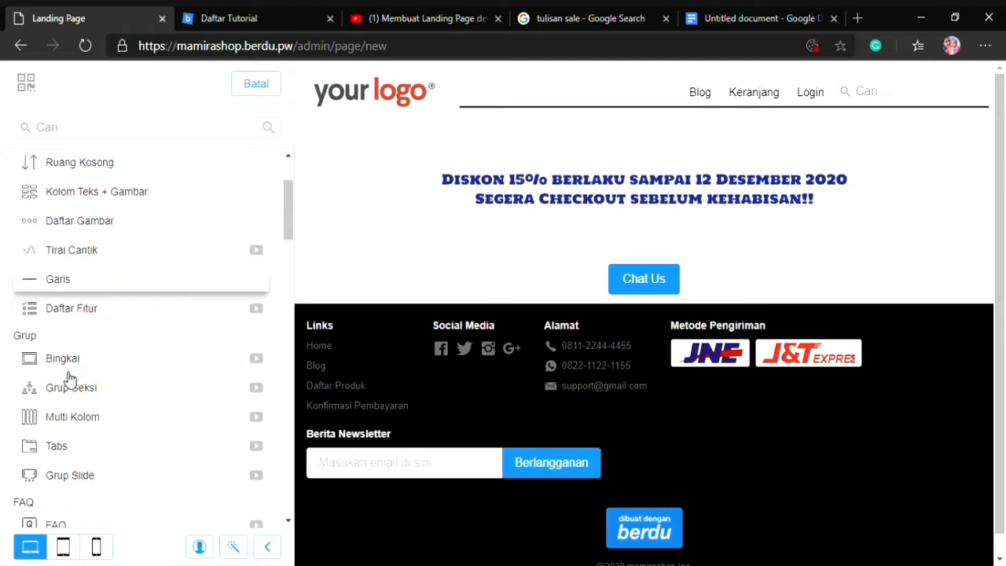
scroll(74, 408, down, 5)
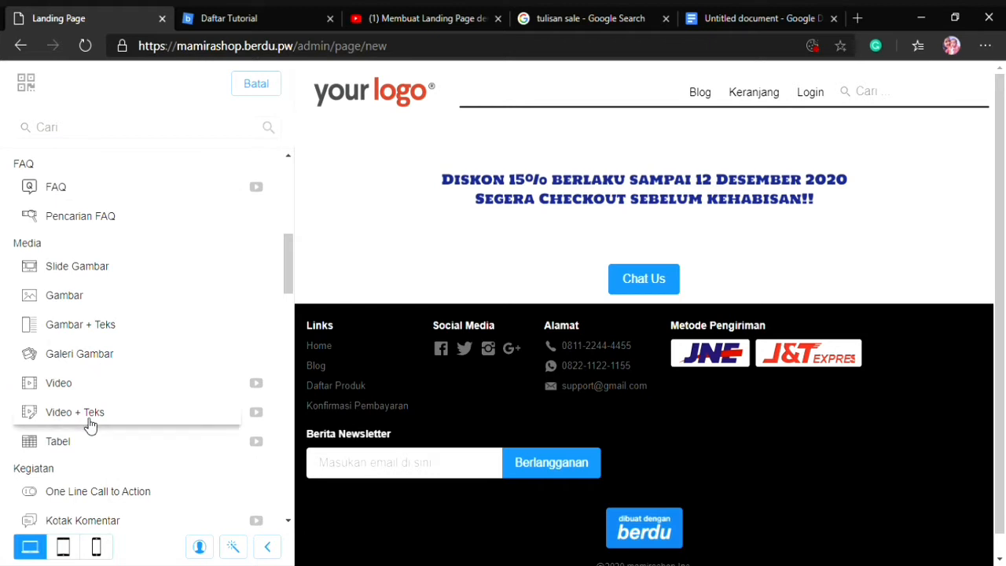
scroll(92, 367, down, 3)
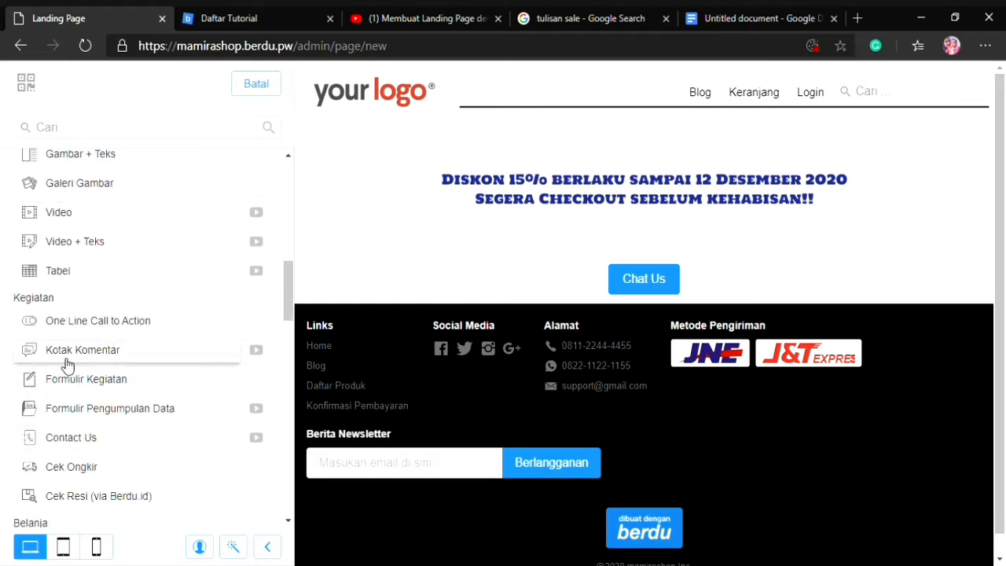
scroll(63, 414, down, 4)
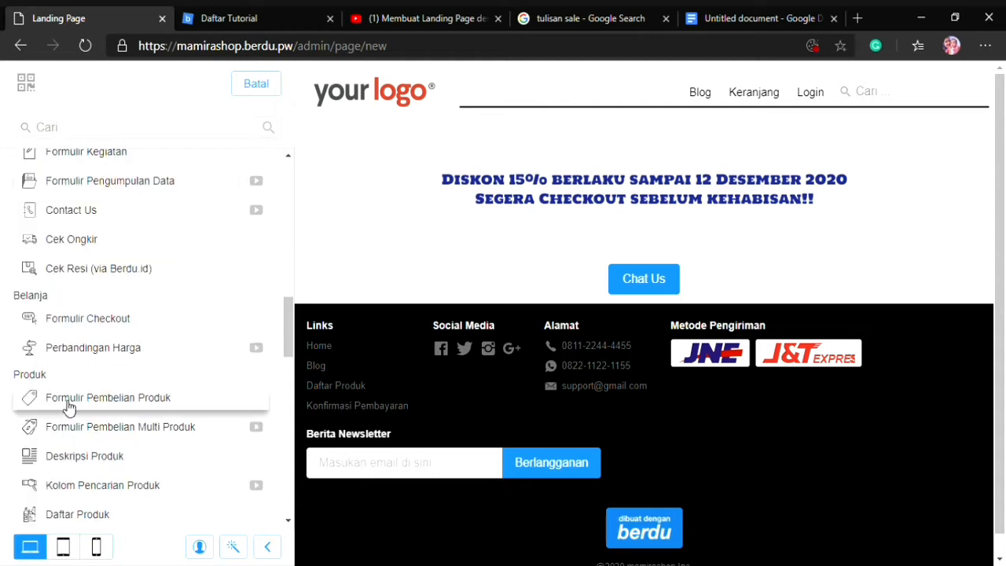
click(154, 405)
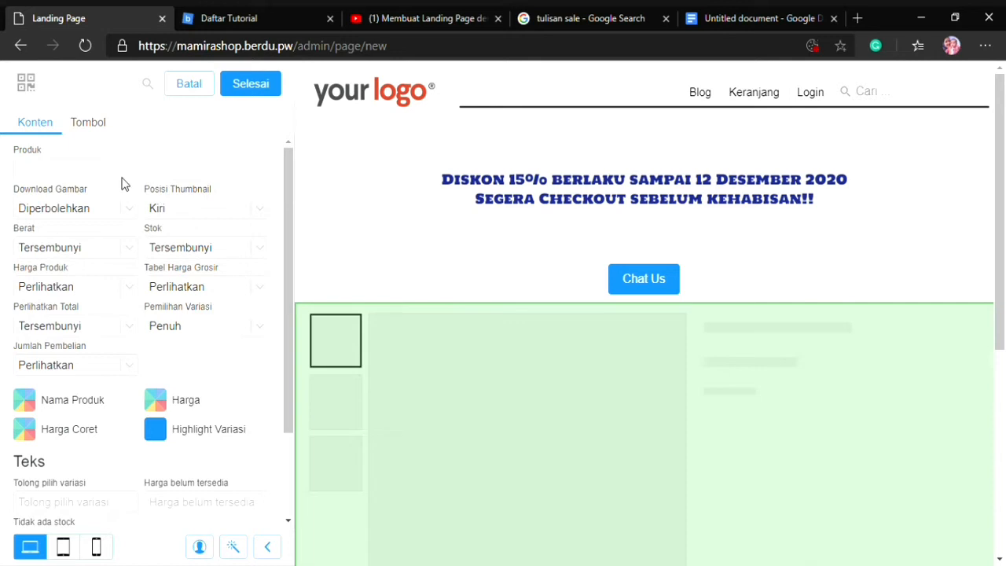
click(128, 178)
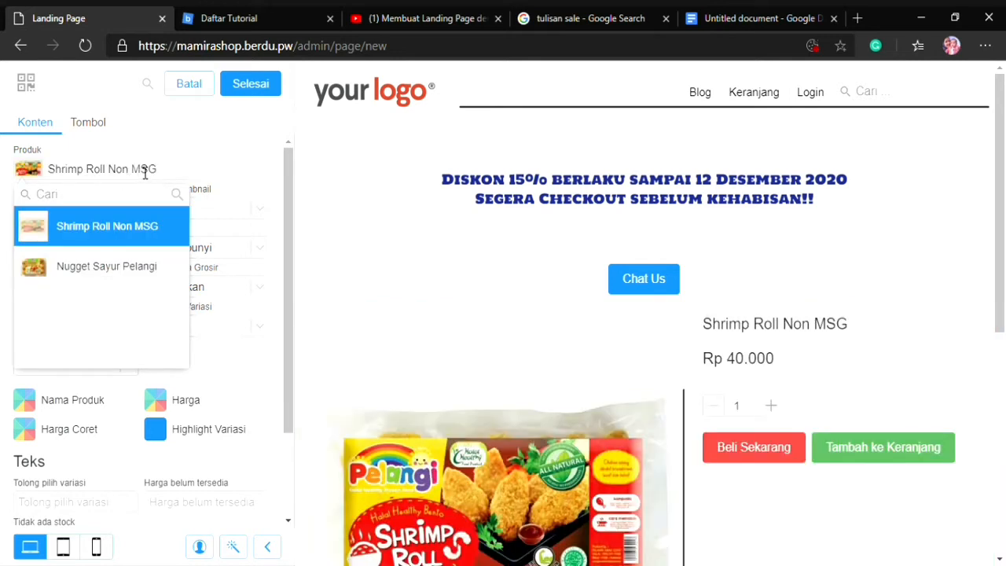
click(130, 267)
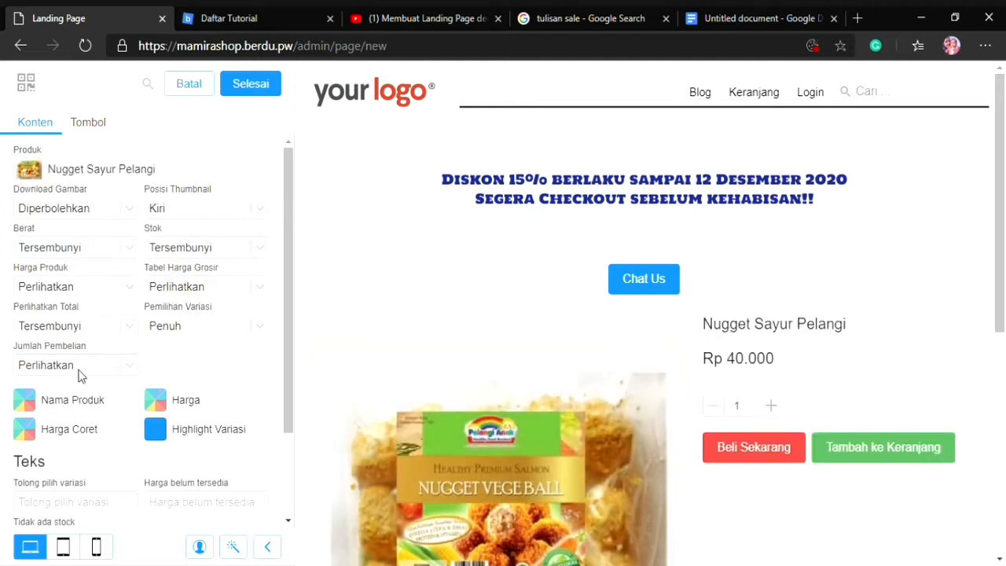
Set the product form's Harga colour to red #EF5350, finish editing the section, and save the landing page
scroll(210, 350, down, 3)
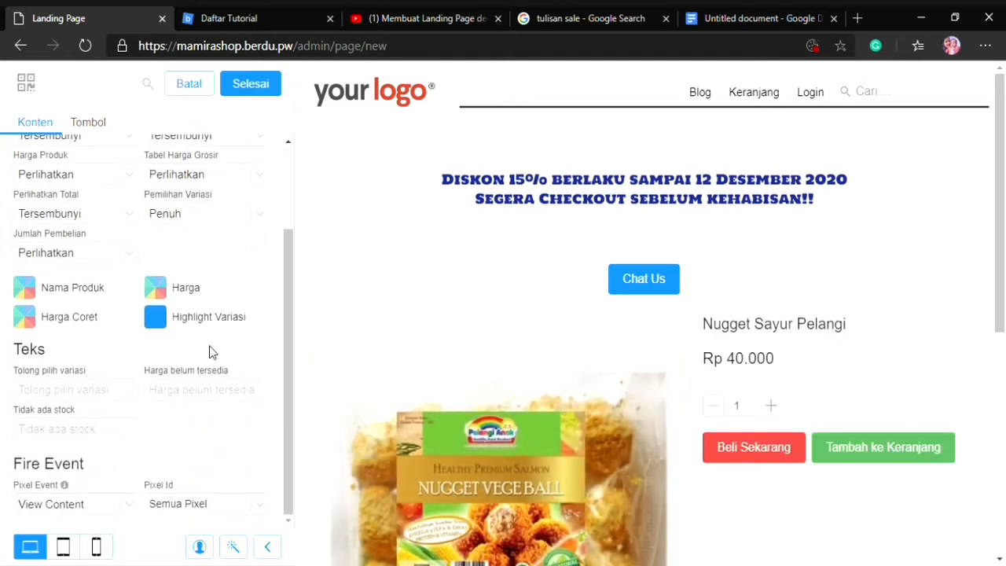
click(161, 292)
click(218, 400)
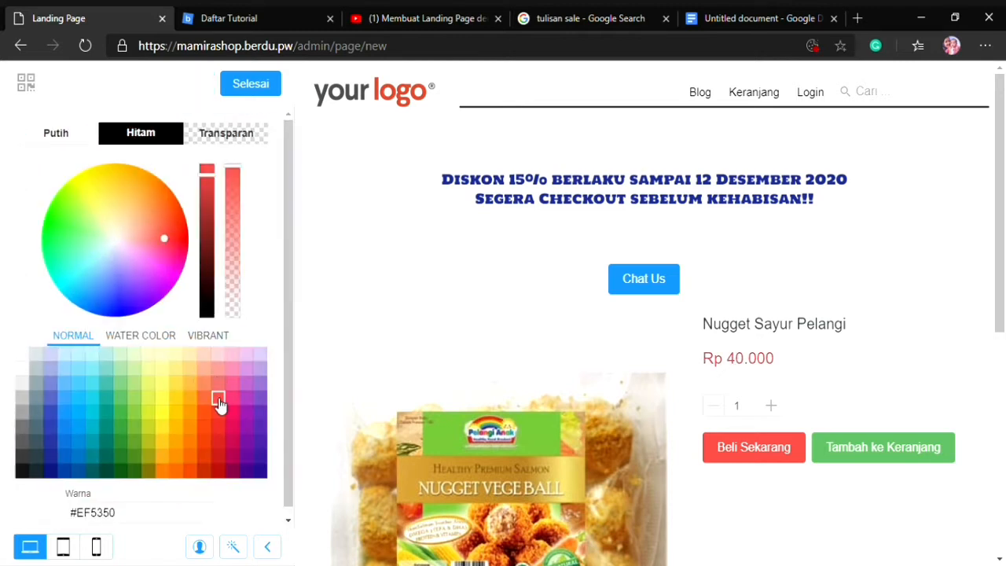
click(250, 84)
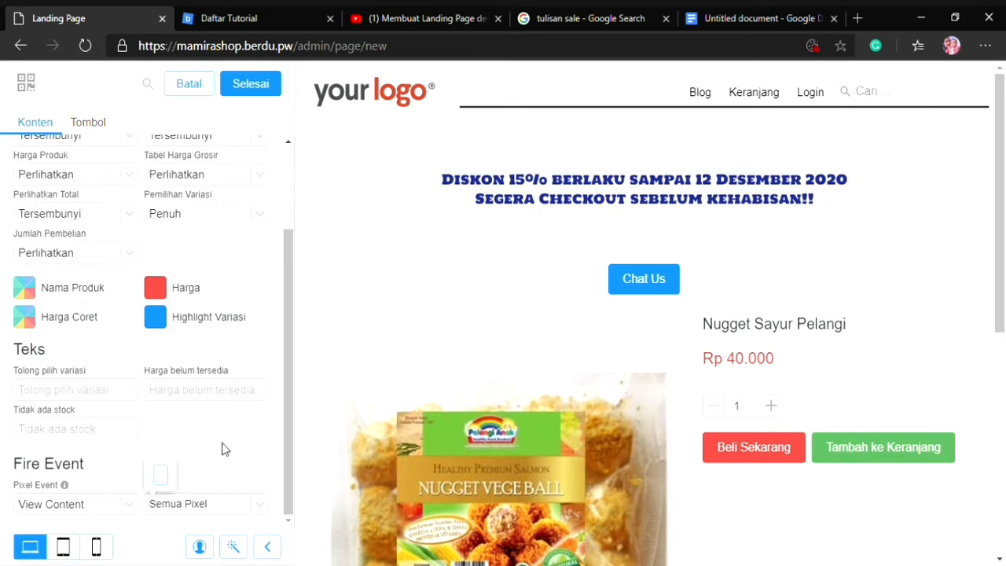
scroll(226, 425, up, 3)
scroll(201, 327, down, 3)
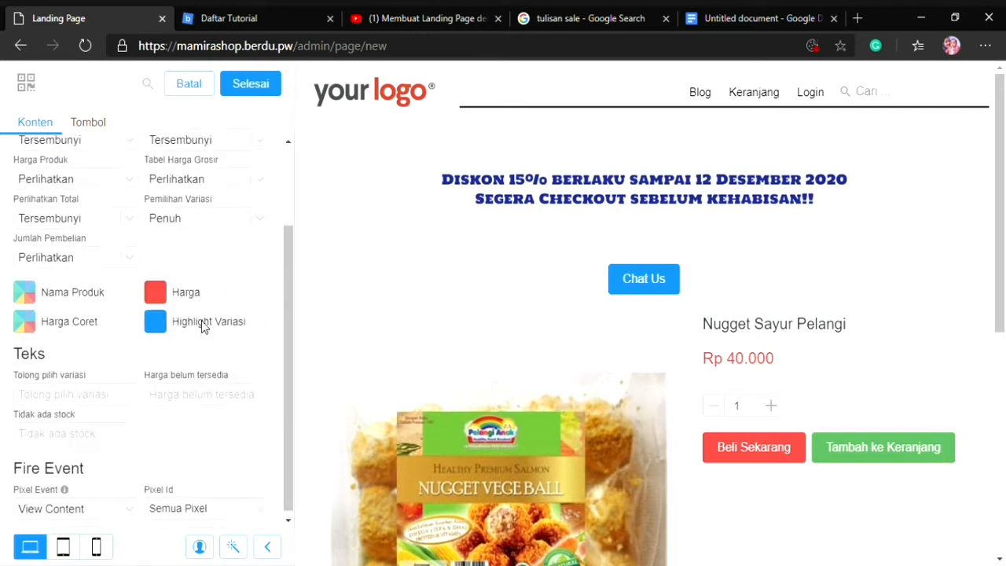
click(262, 94)
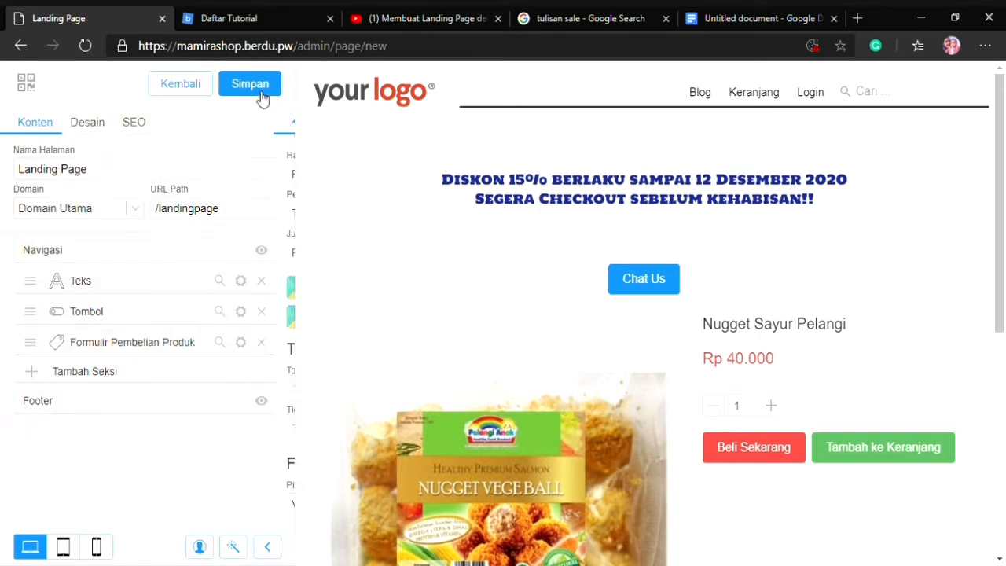
click(262, 92)
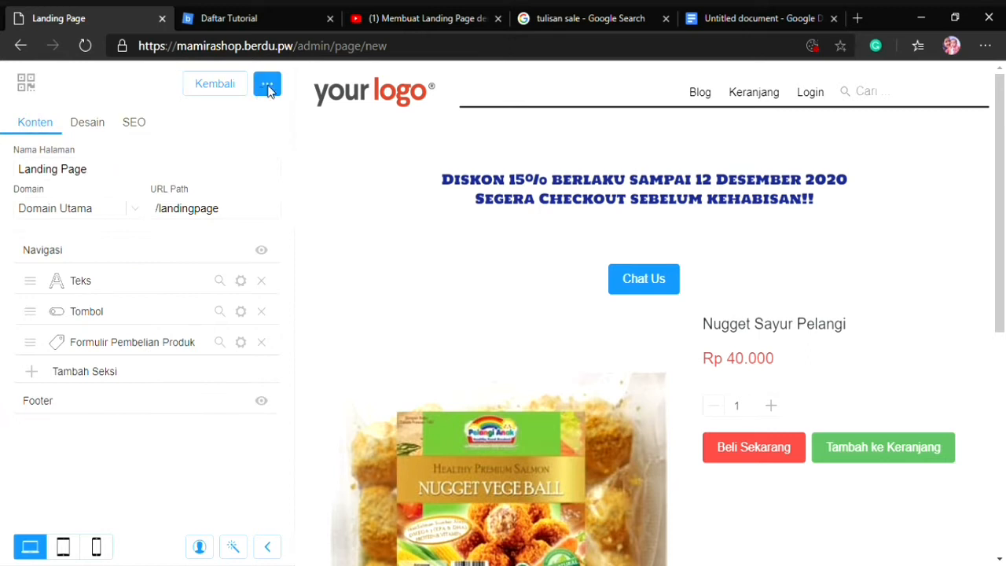
Open the published landing page, review its discount text, chat button, product form and footer, and return to the editor
click(803, 116)
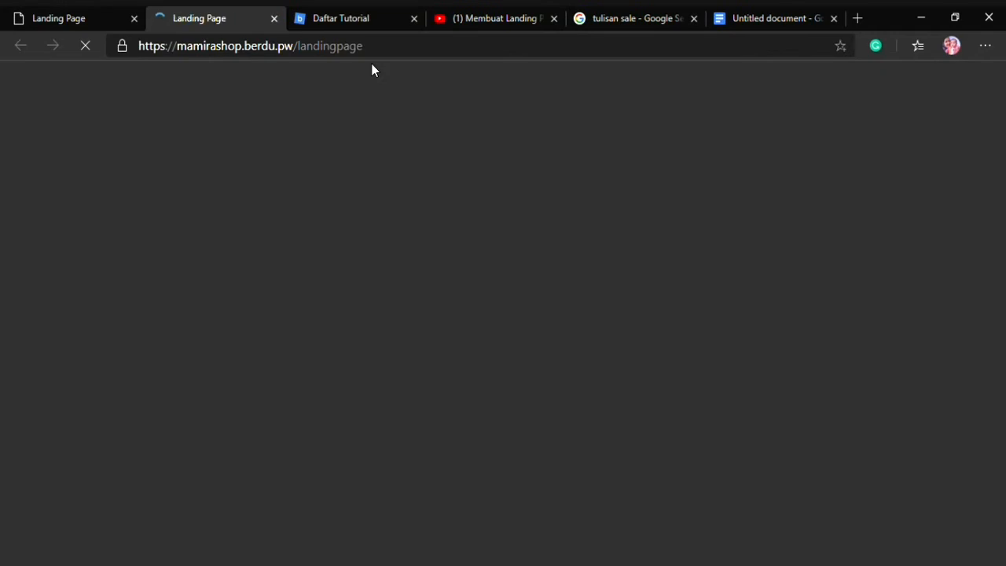
scroll(548, 209, down, 5)
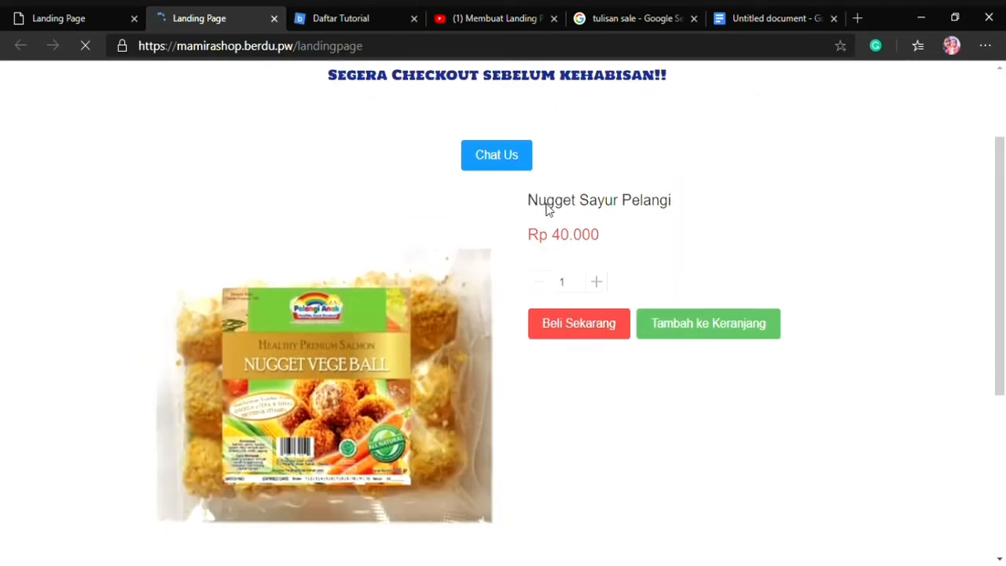
scroll(548, 210, up, 6)
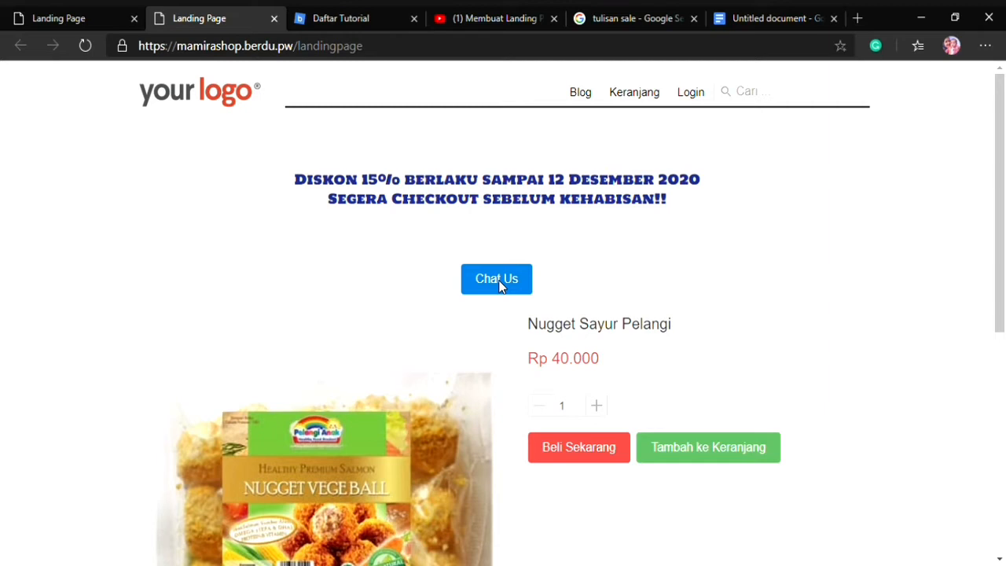
scroll(448, 289, down, 4)
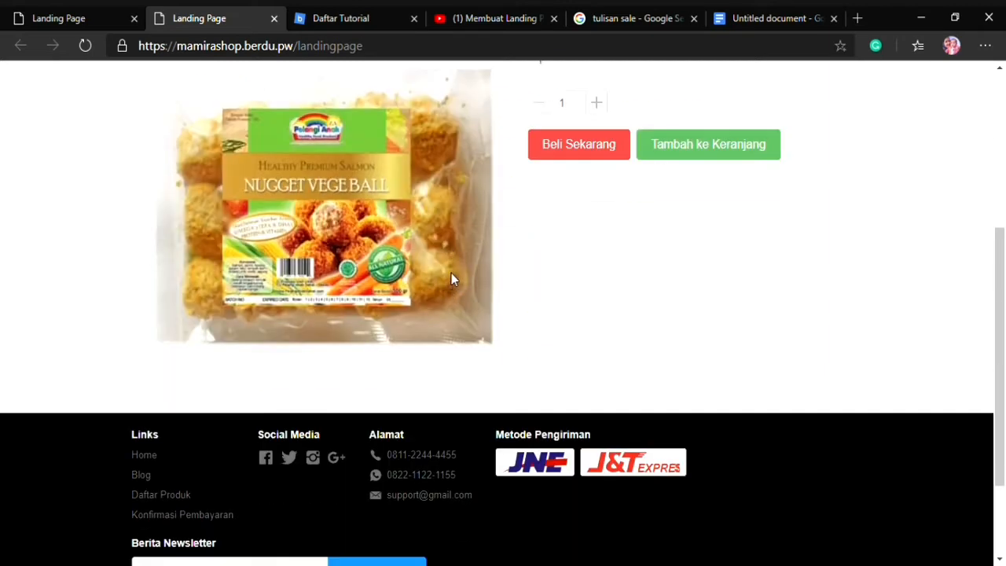
scroll(451, 277, up, 1)
scroll(595, 256, up, 3)
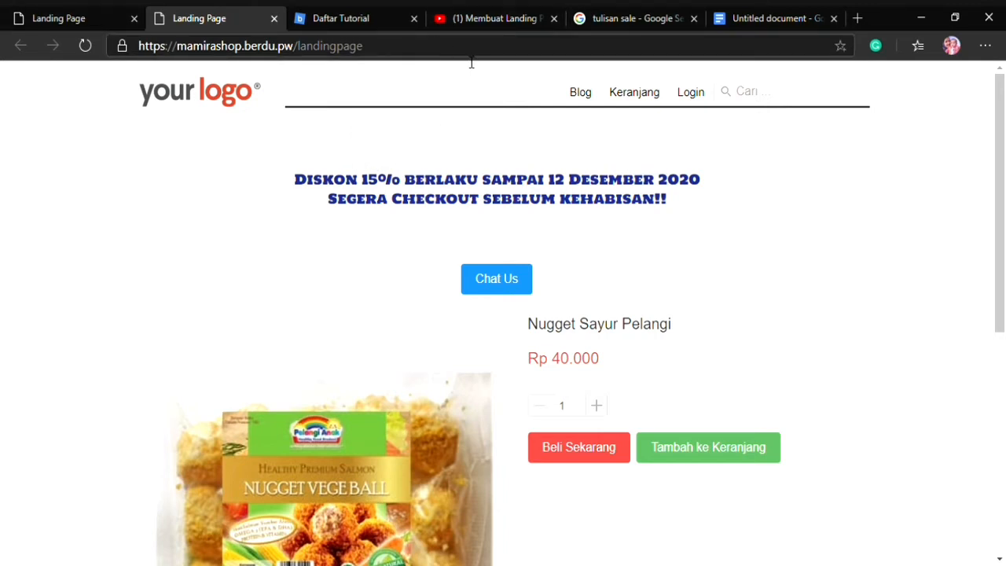
click(93, 23)
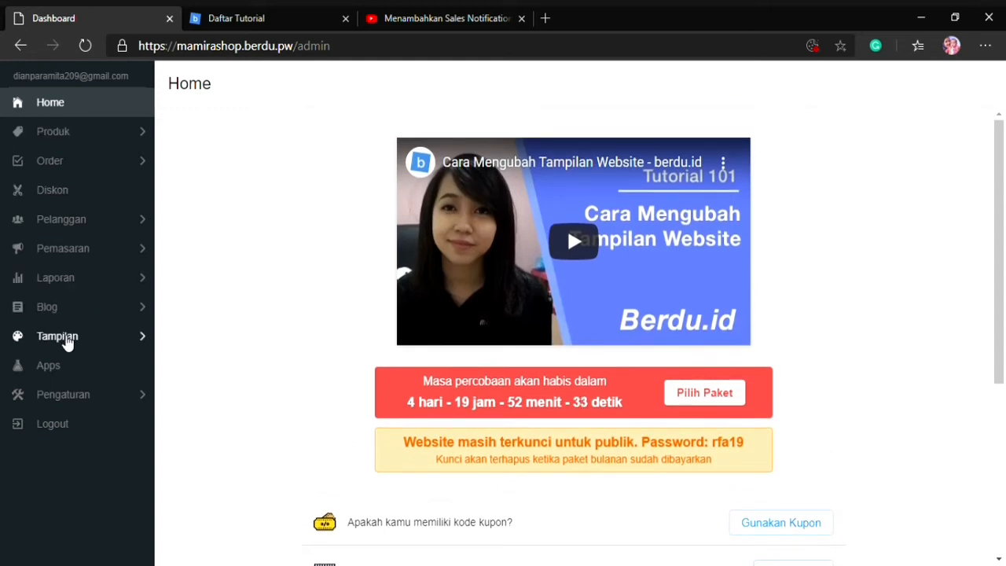
Open the store's home page layout for editing and add a Floating Button (Bulat) section to it
click(61, 334)
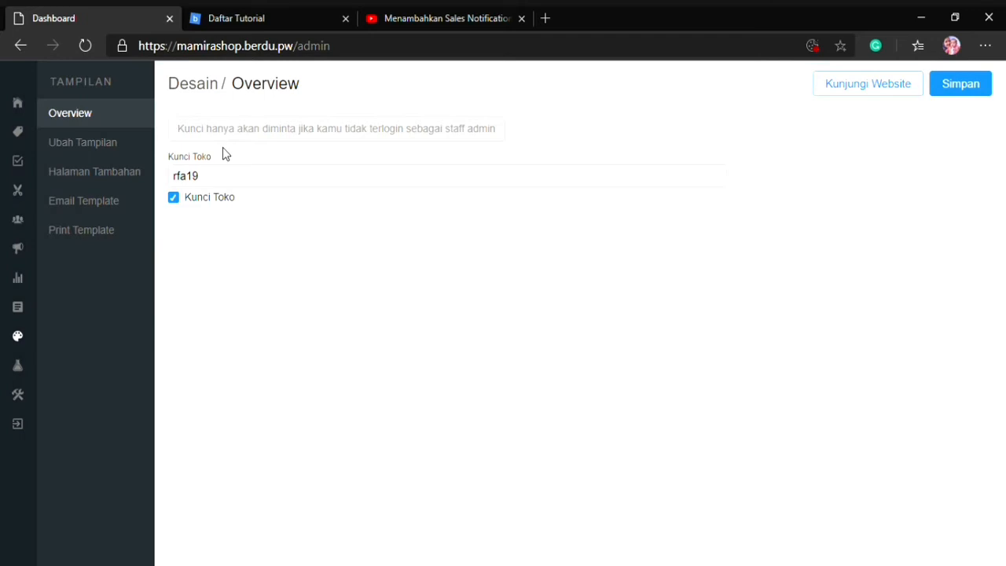
click(86, 149)
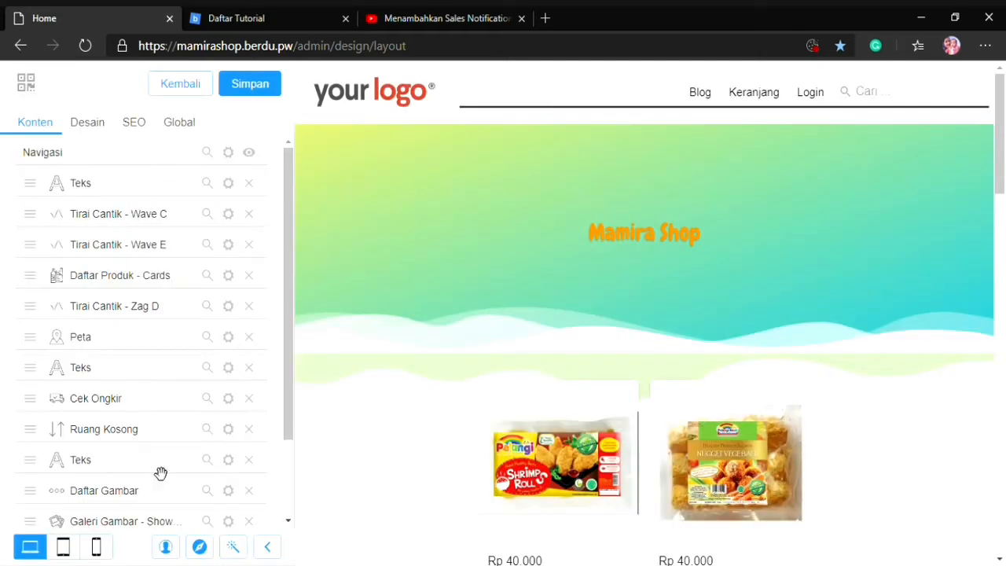
scroll(141, 447, down, 2)
click(85, 480)
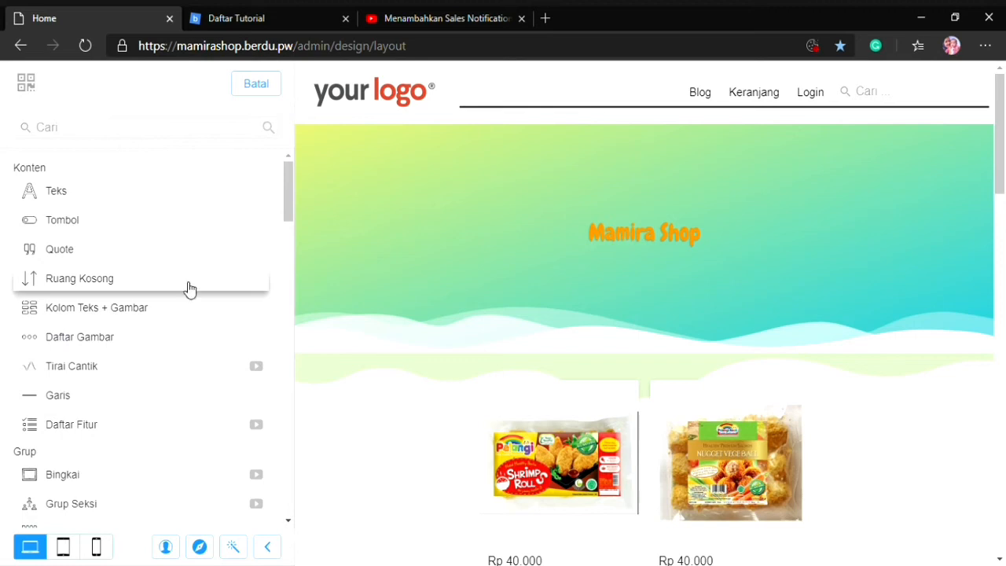
scroll(157, 377, down, 4)
scroll(177, 357, down, 5)
scroll(187, 337, down, 1)
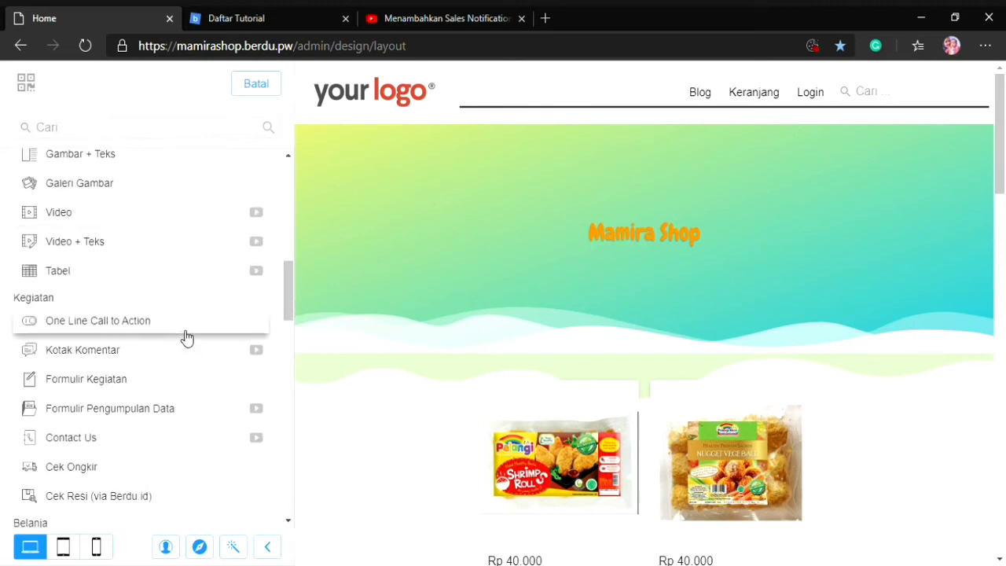
scroll(142, 332, down, 3)
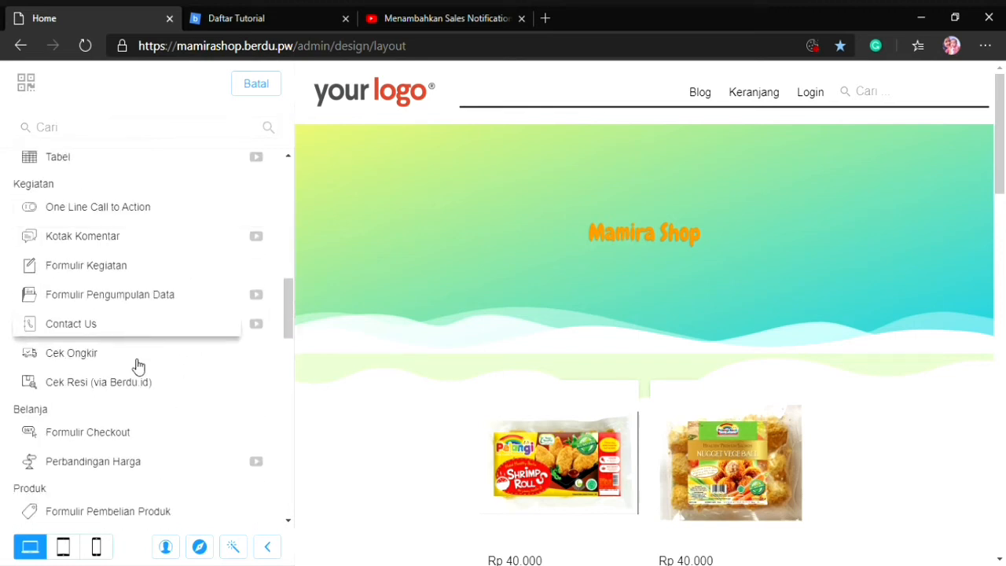
scroll(135, 365, down, 4)
scroll(138, 362, down, 4)
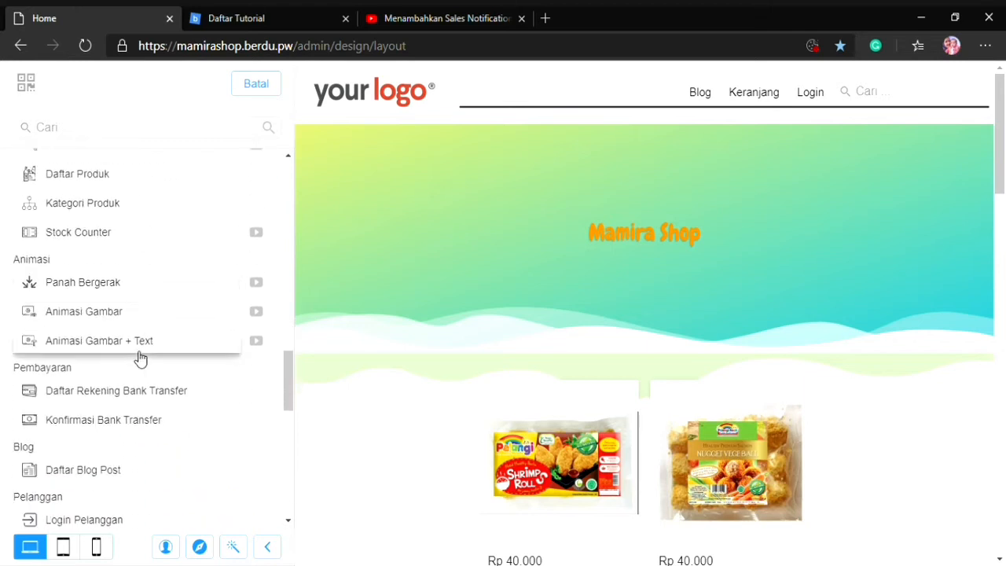
scroll(139, 359, down, 2)
scroll(140, 359, down, 1)
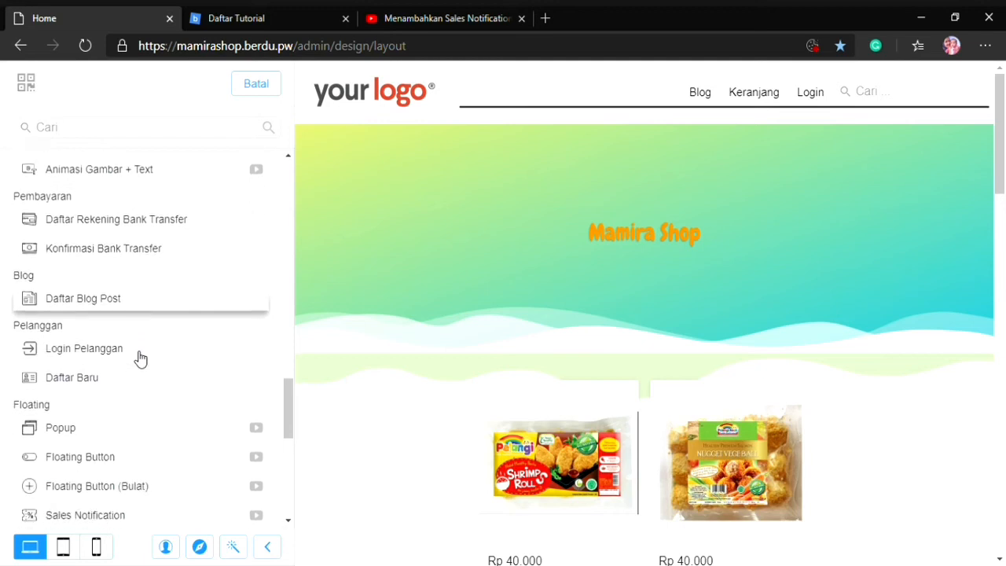
scroll(140, 358, down, 2)
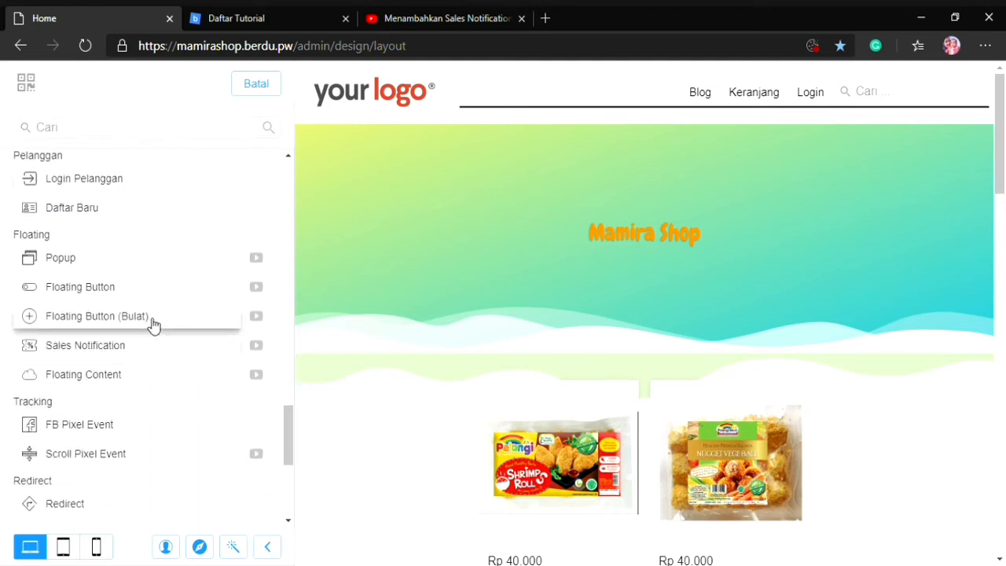
click(149, 321)
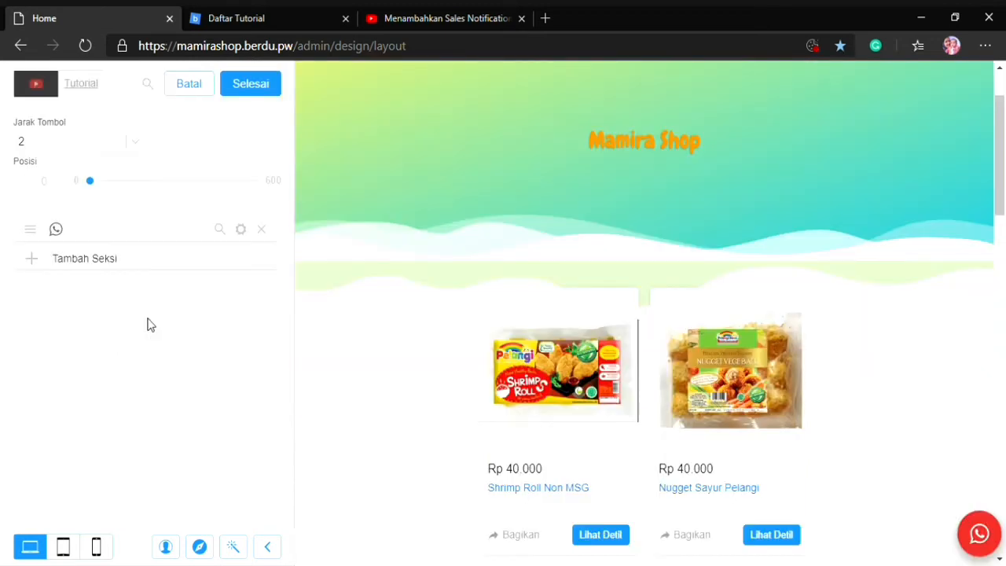
Set the floating button's Jarak Tombol to 1, colour its WhatsApp button light green rgb(138,229,73), and finish editing the section
scroll(603, 302, down, 15)
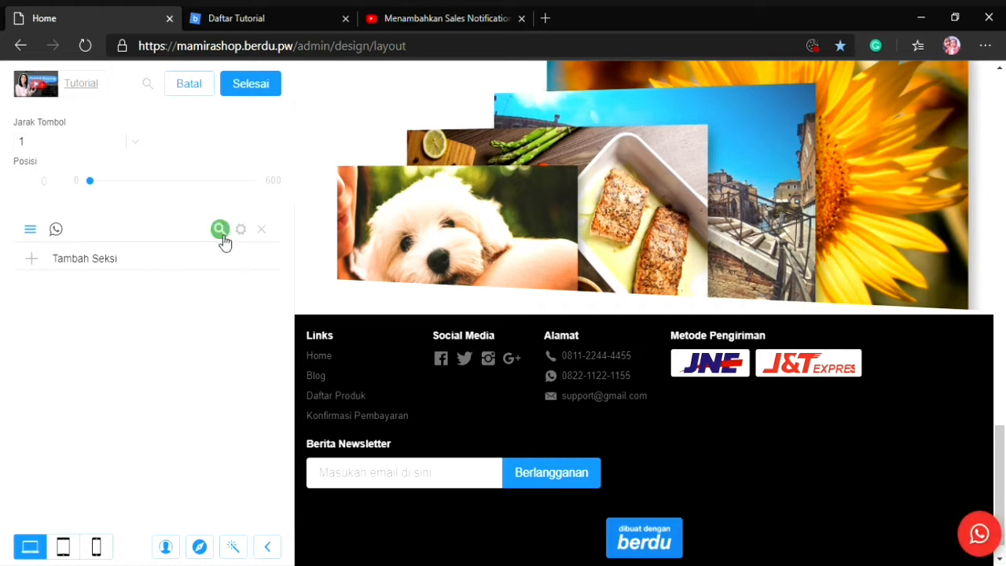
drag(64, 231, 194, 286)
click(241, 229)
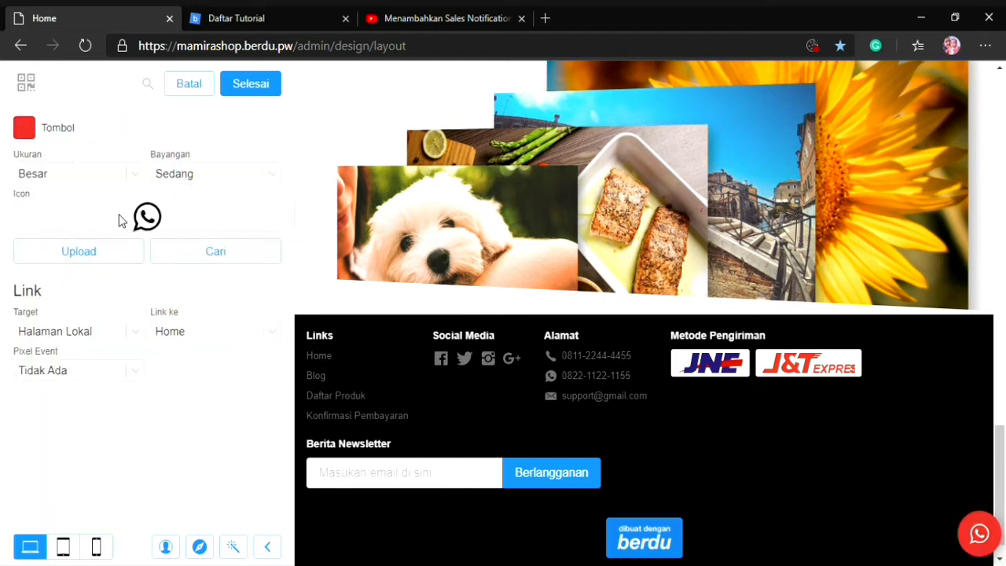
click(31, 135)
click(73, 212)
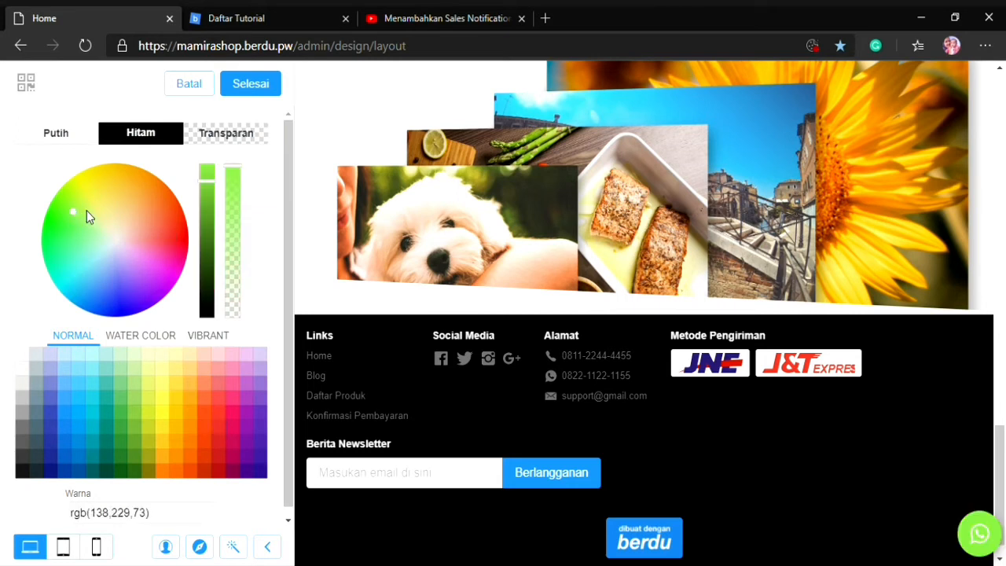
click(250, 88)
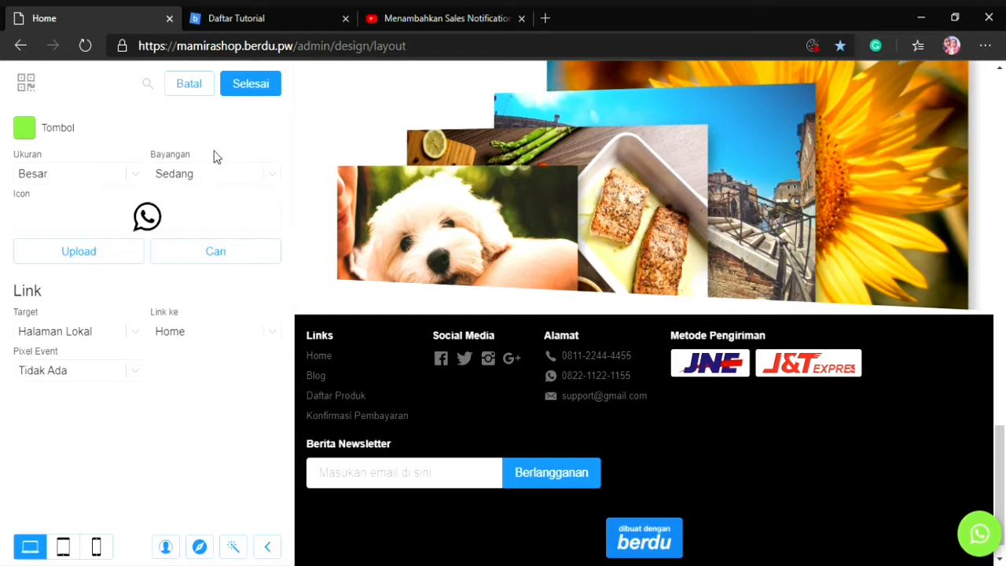
click(253, 92)
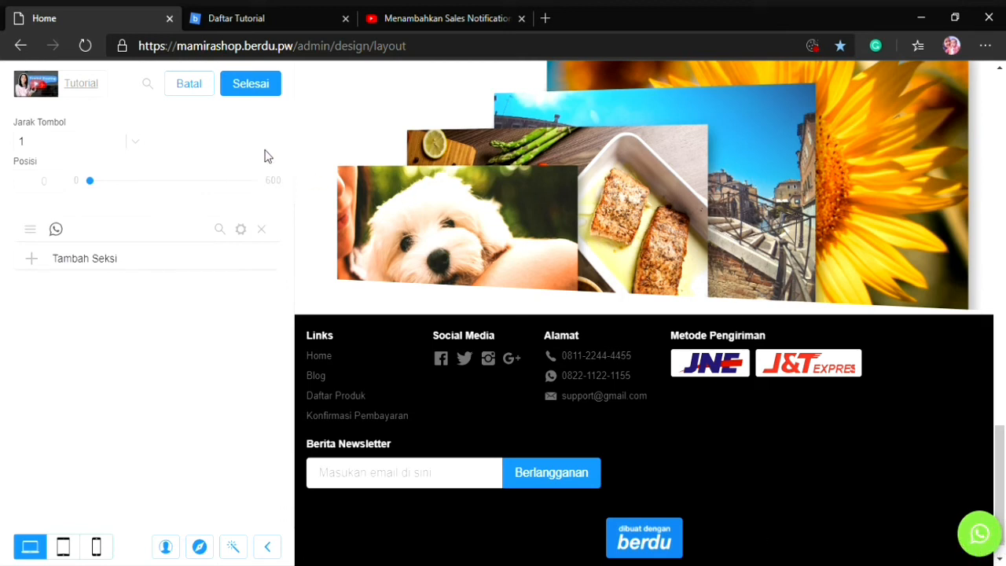
click(254, 92)
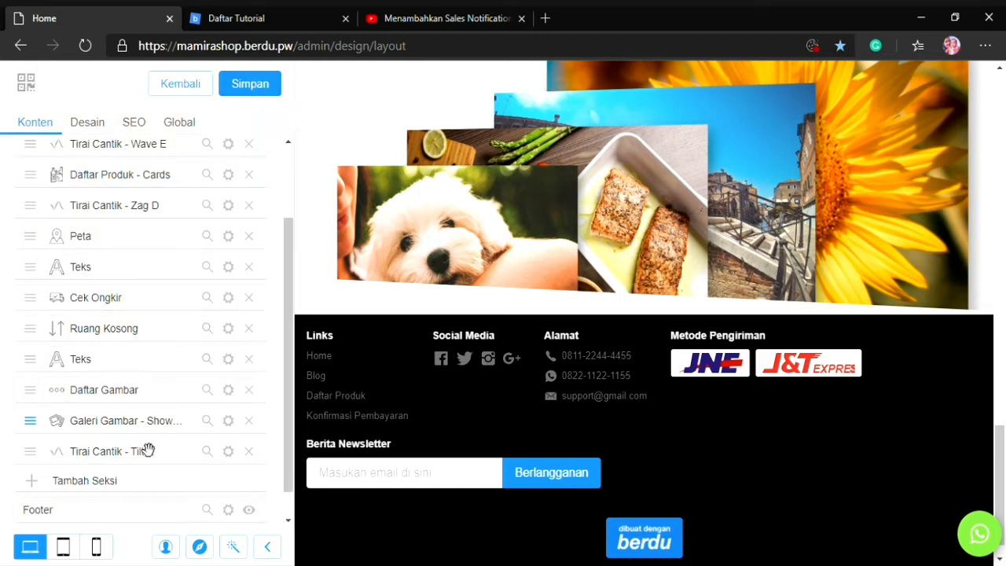
Add a Sales Notification section from the Floating group to the home page layout
scroll(149, 451, down, 1)
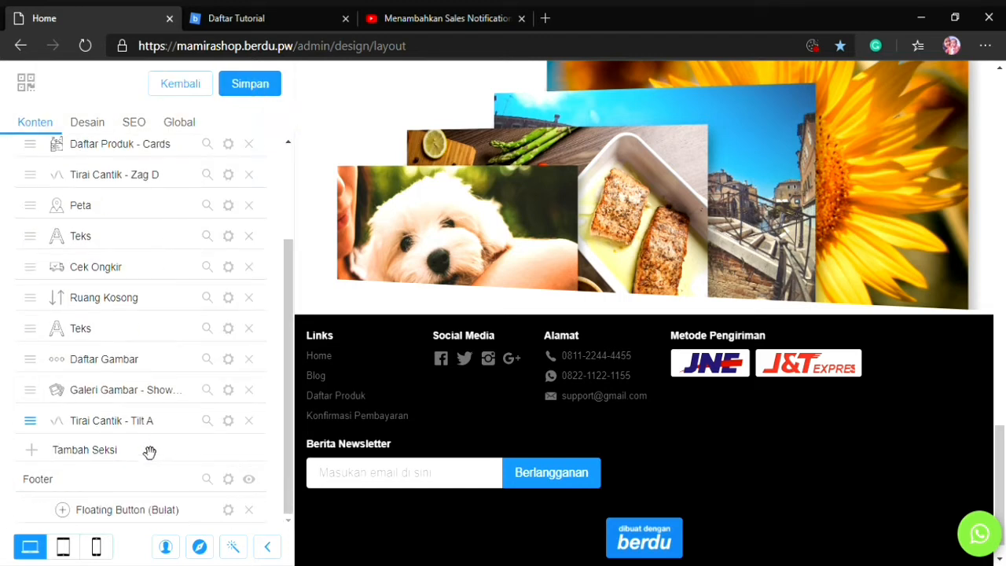
click(70, 454)
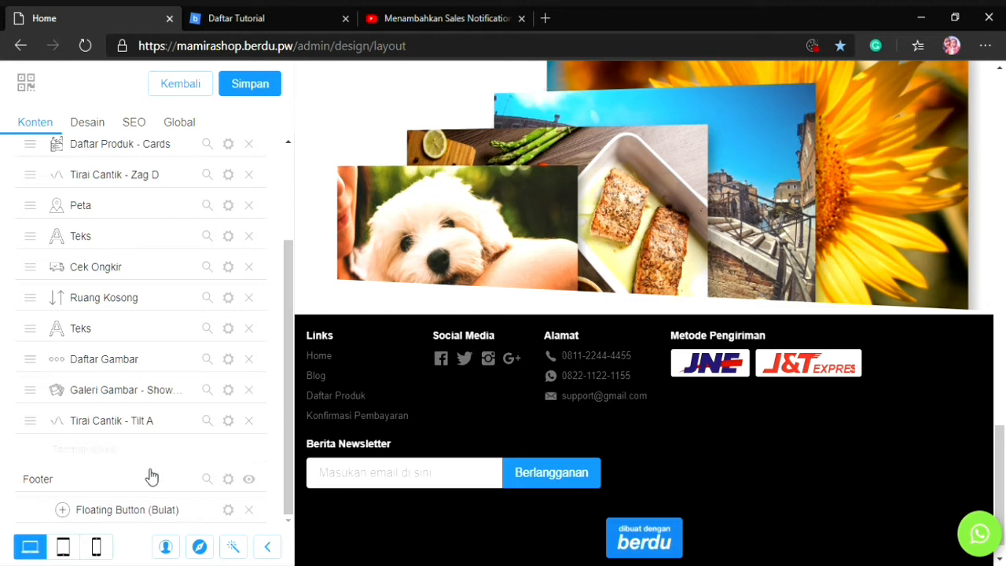
click(157, 454)
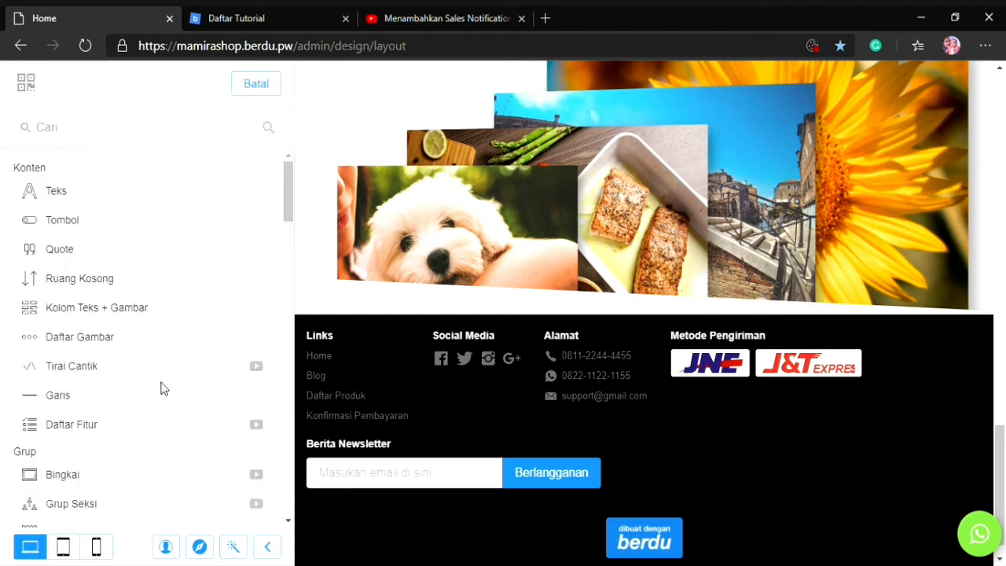
scroll(160, 388, down, 15)
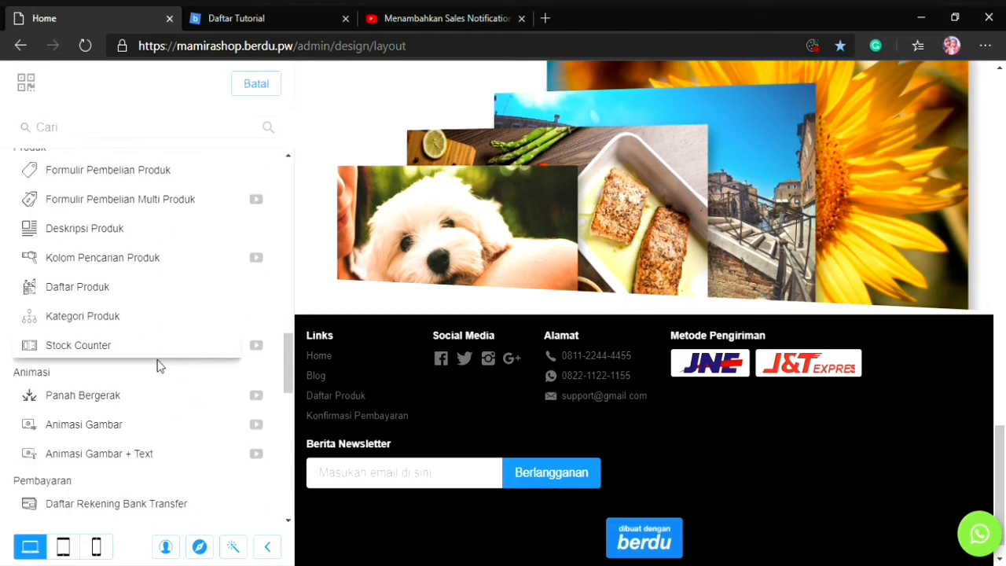
scroll(159, 365, down, 3)
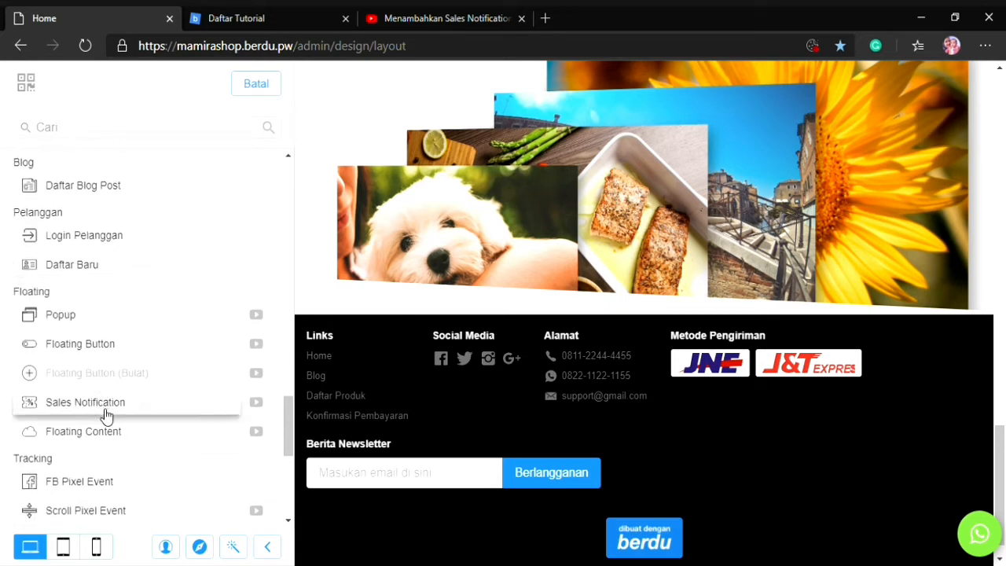
click(106, 415)
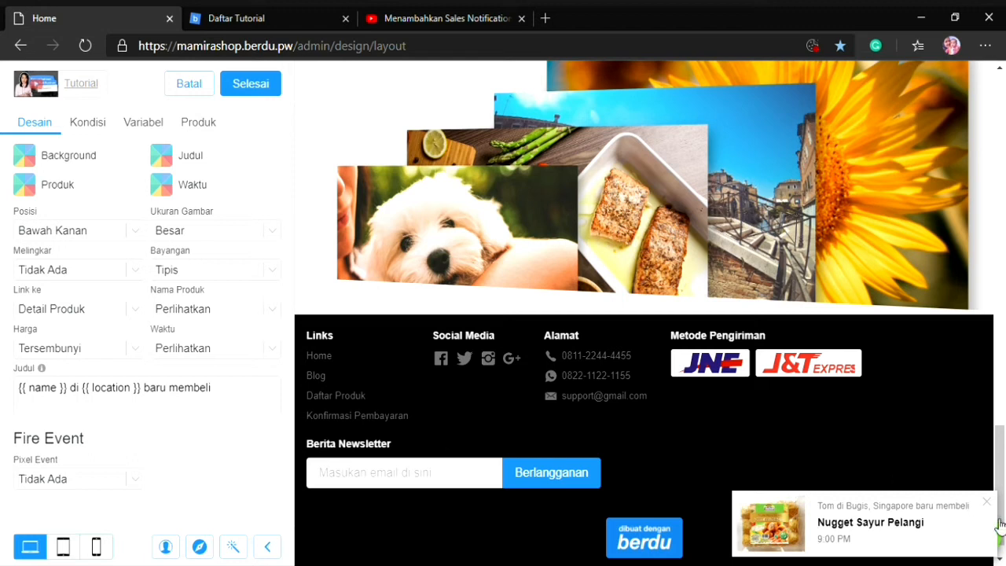
Try several background colours for the sales notification and set it to light green rgb(165,255,112)
click(24, 156)
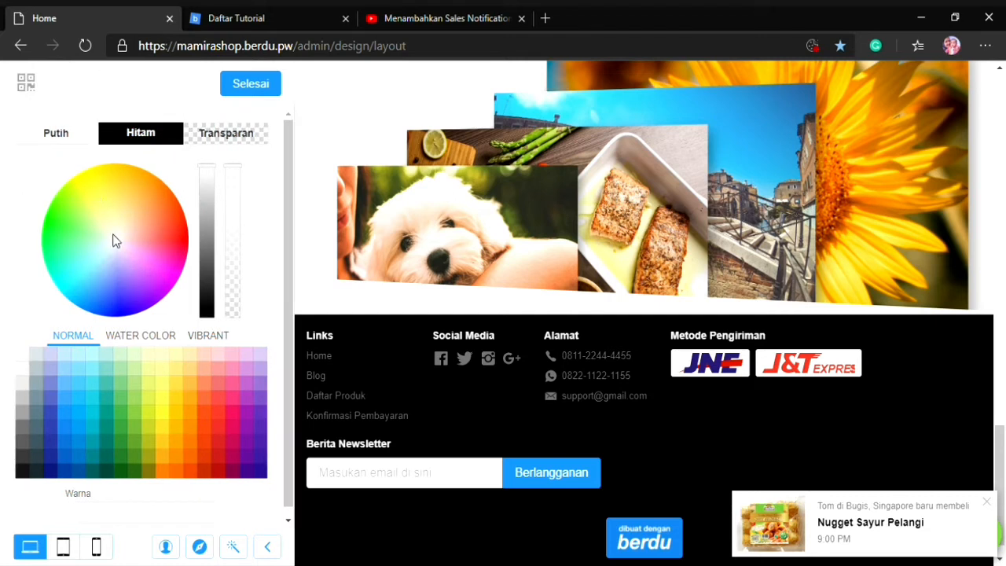
click(103, 225)
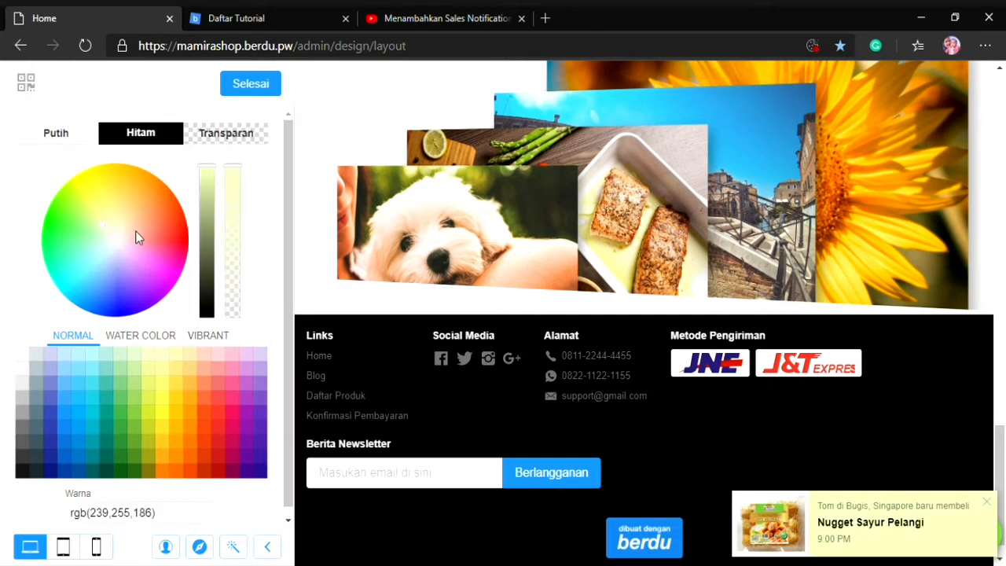
click(153, 220)
click(138, 237)
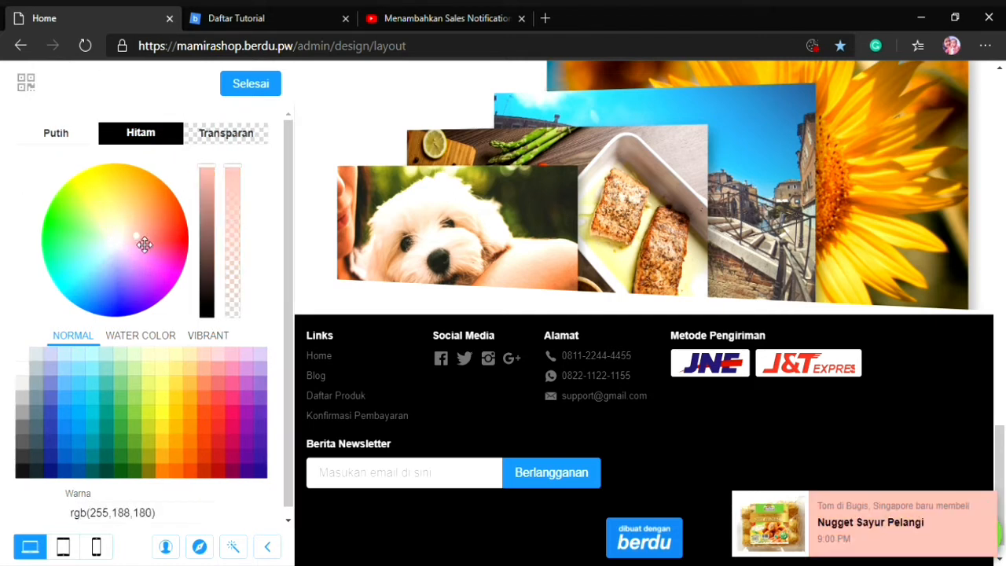
click(152, 265)
click(88, 222)
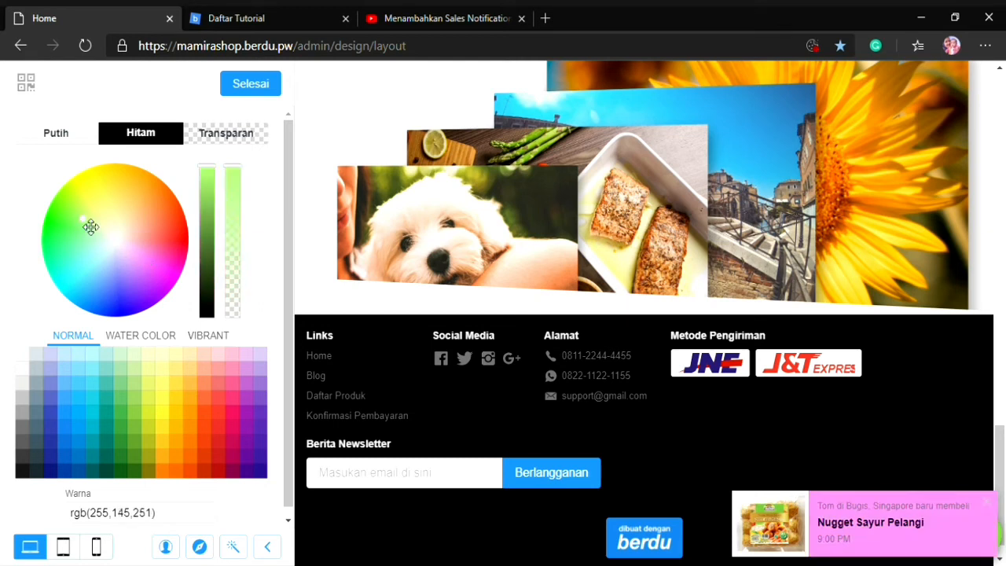
click(108, 241)
click(92, 221)
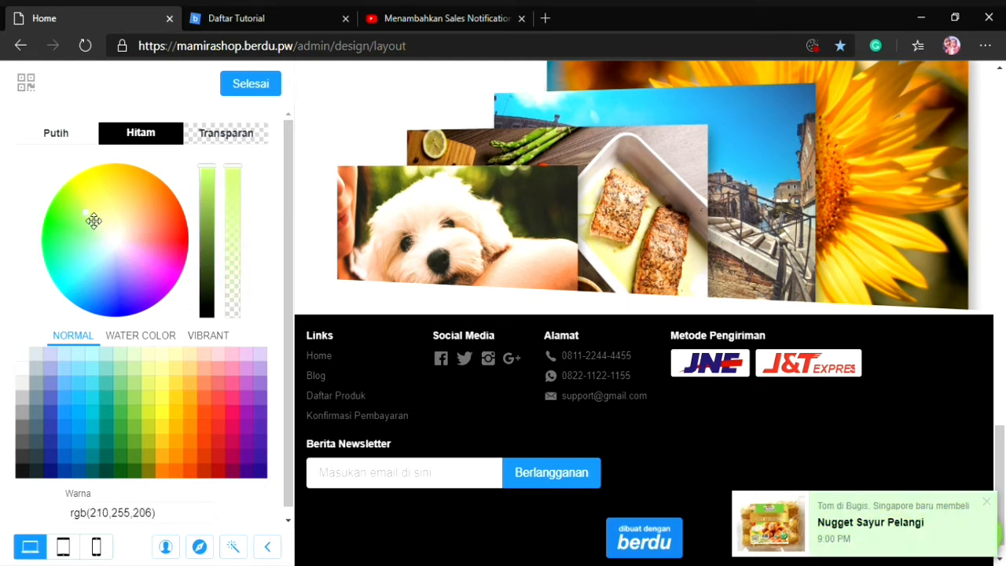
click(94, 236)
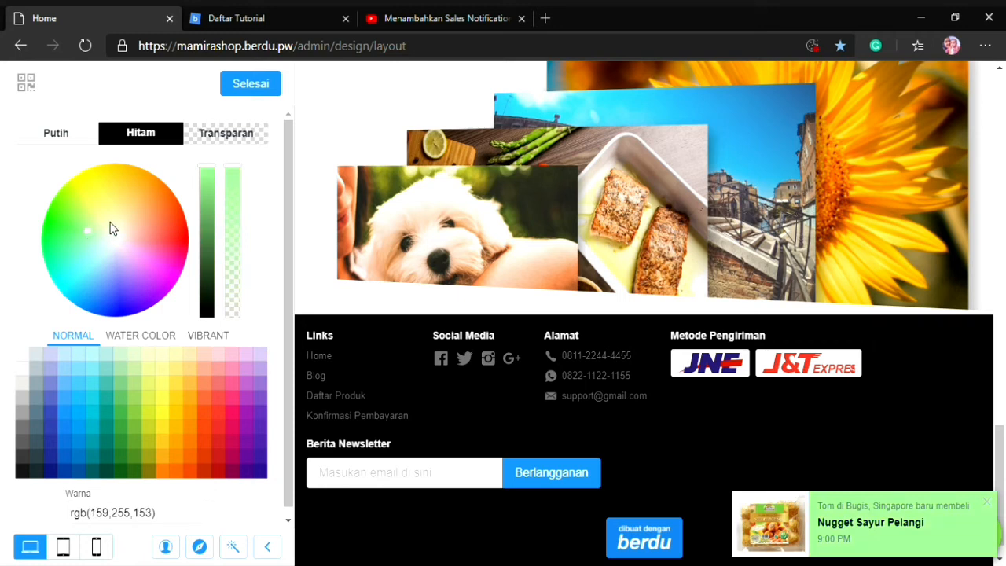
click(99, 216)
click(93, 213)
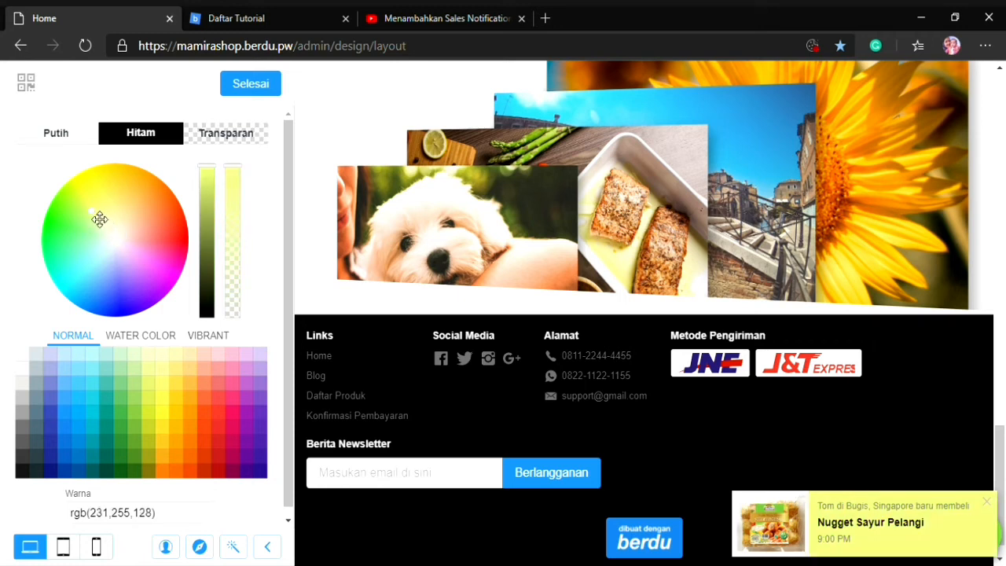
click(83, 224)
click(79, 218)
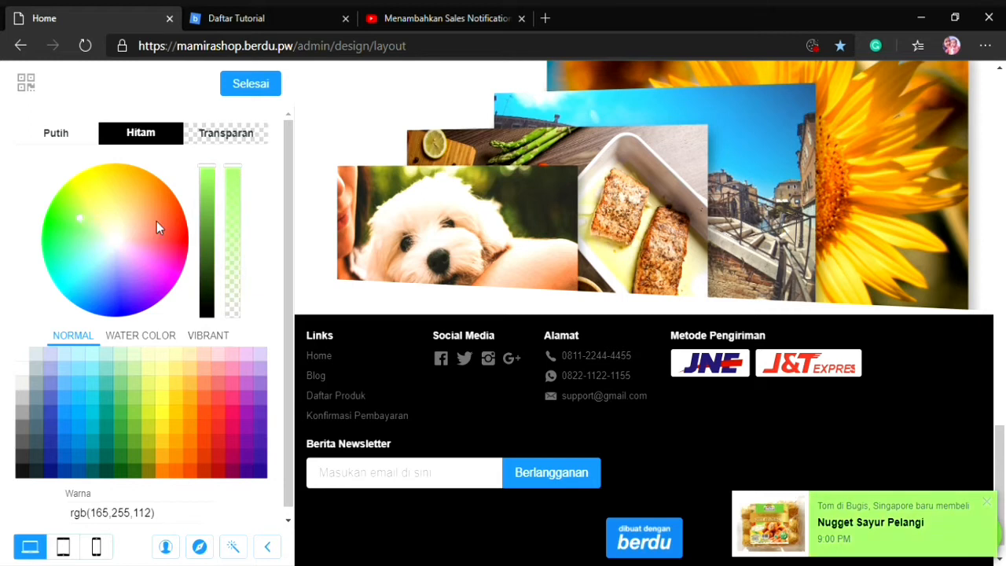
click(245, 100)
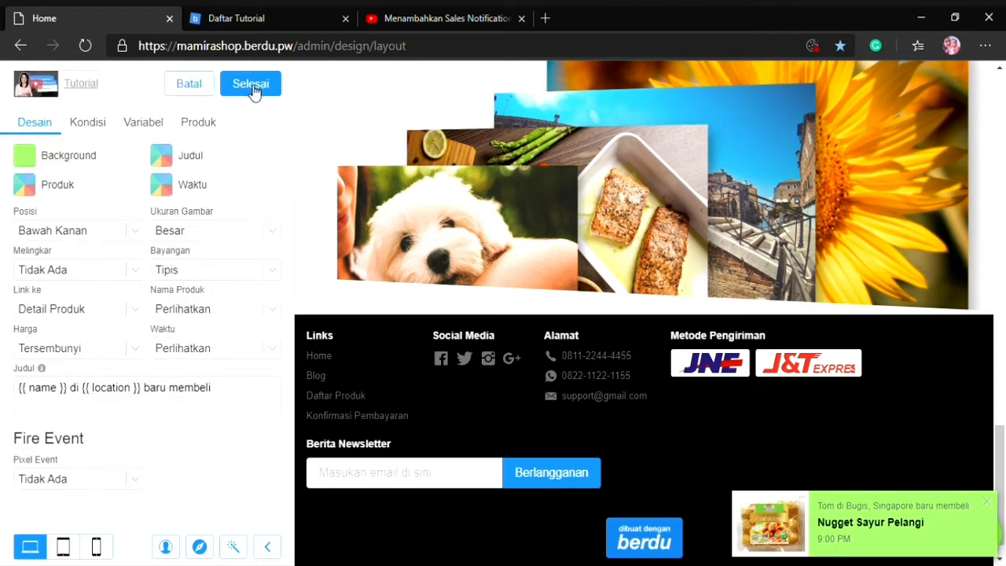
Set the sales notification's Judul colour to dark grey rgb(102,102,102) and check its title text template
click(158, 168)
drag(206, 271, 208, 253)
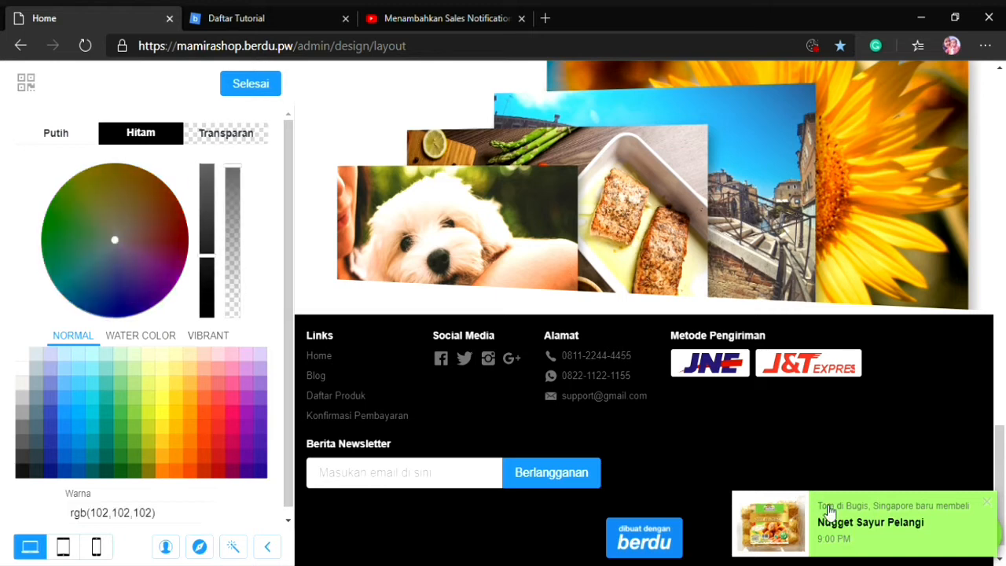
scroll(170, 352, down, 1)
scroll(171, 352, up, 1)
click(249, 84)
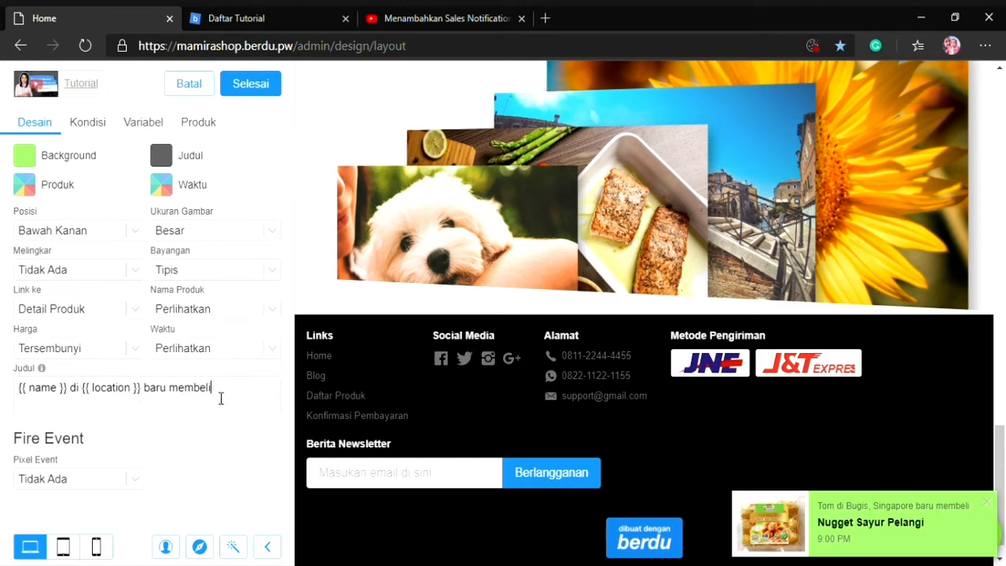
triple_click(24, 394)
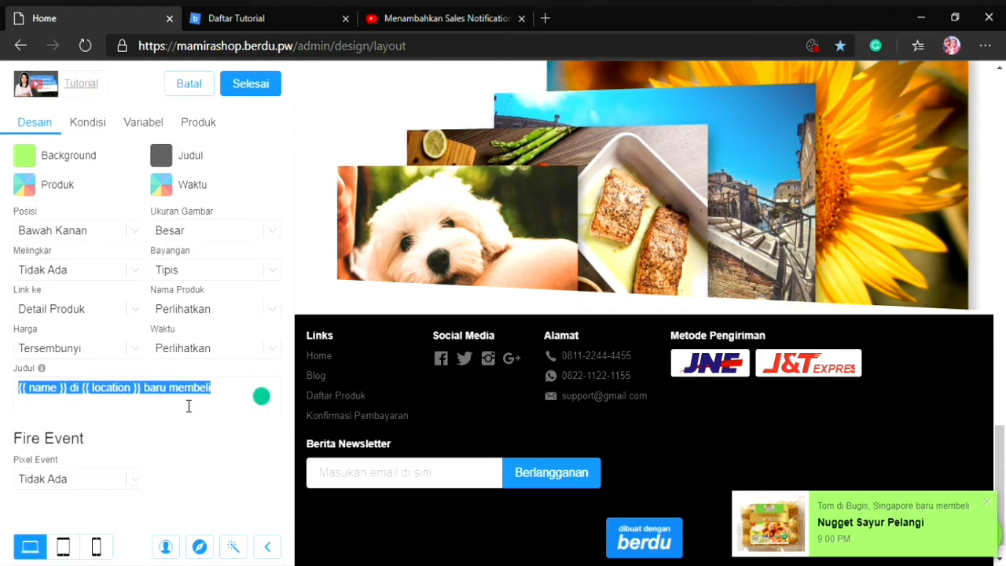
click(227, 390)
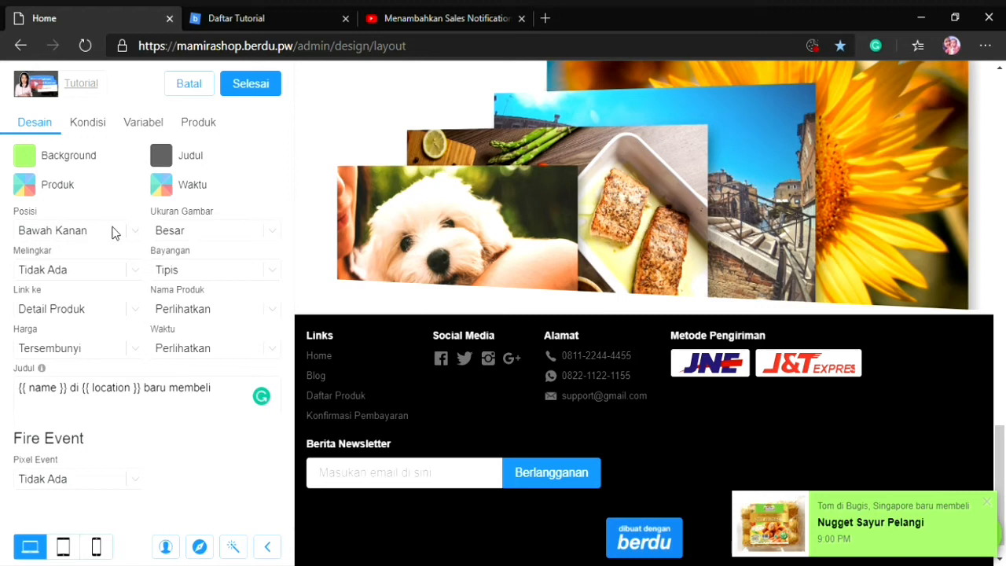
Set the sales notification's Posisi to Bawah Kiri, Ukuran Gambar to Lebih Besar and Melingkar to Normal
click(88, 284)
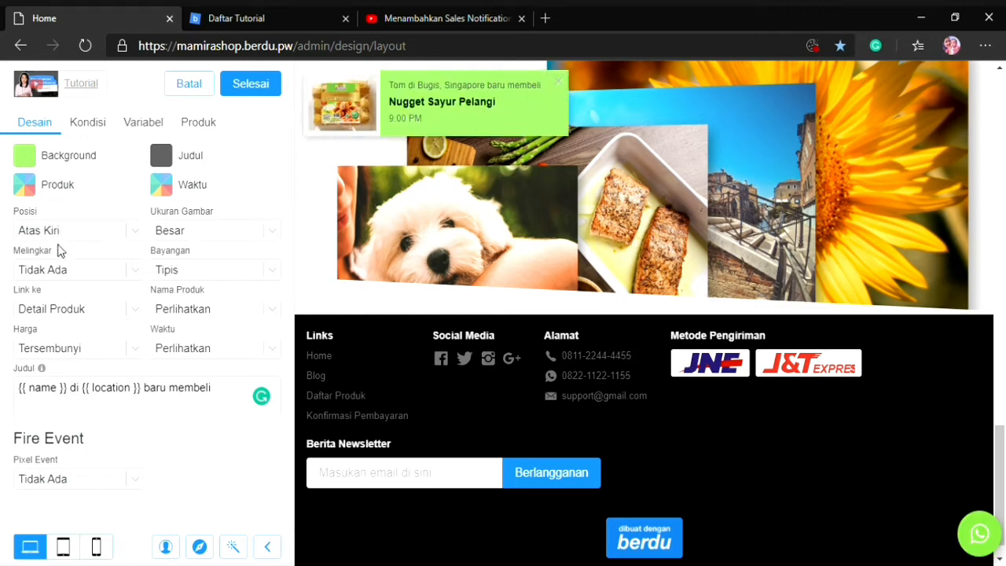
click(72, 294)
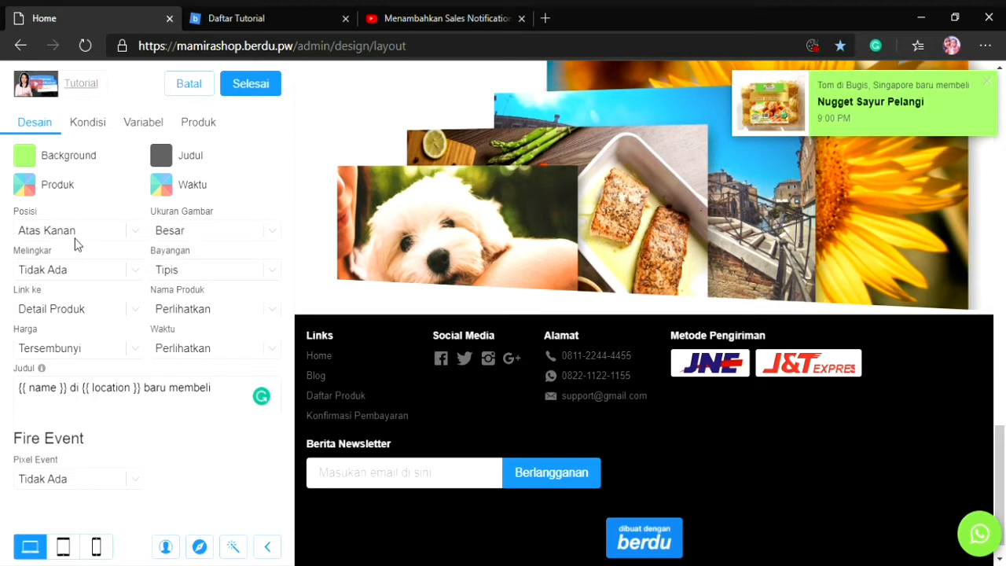
click(71, 269)
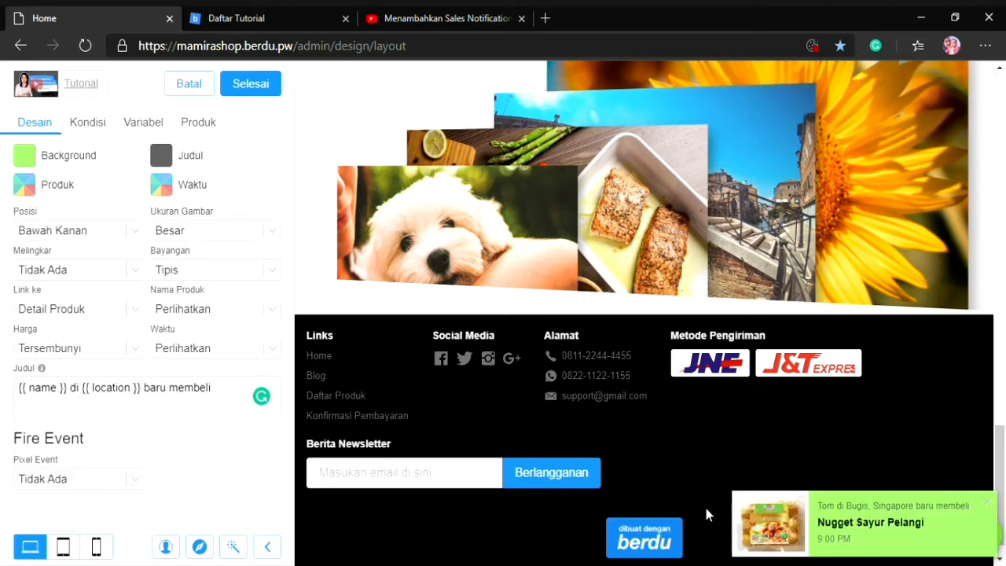
click(70, 251)
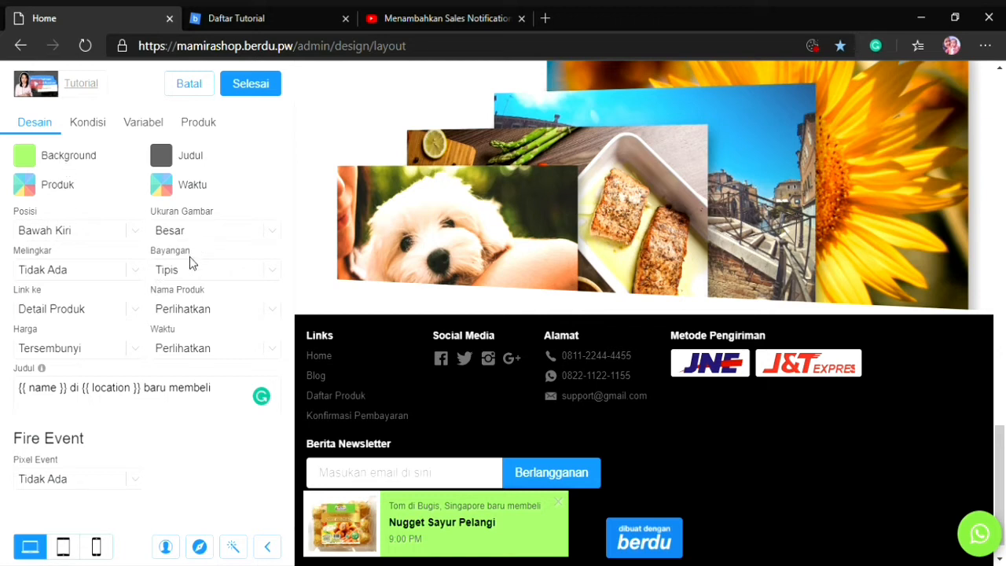
click(196, 310)
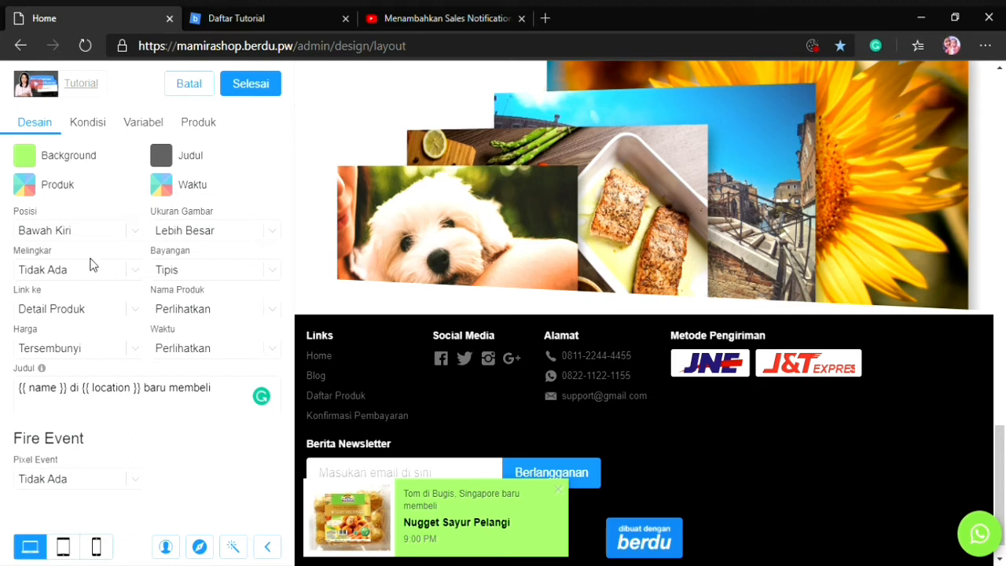
click(74, 317)
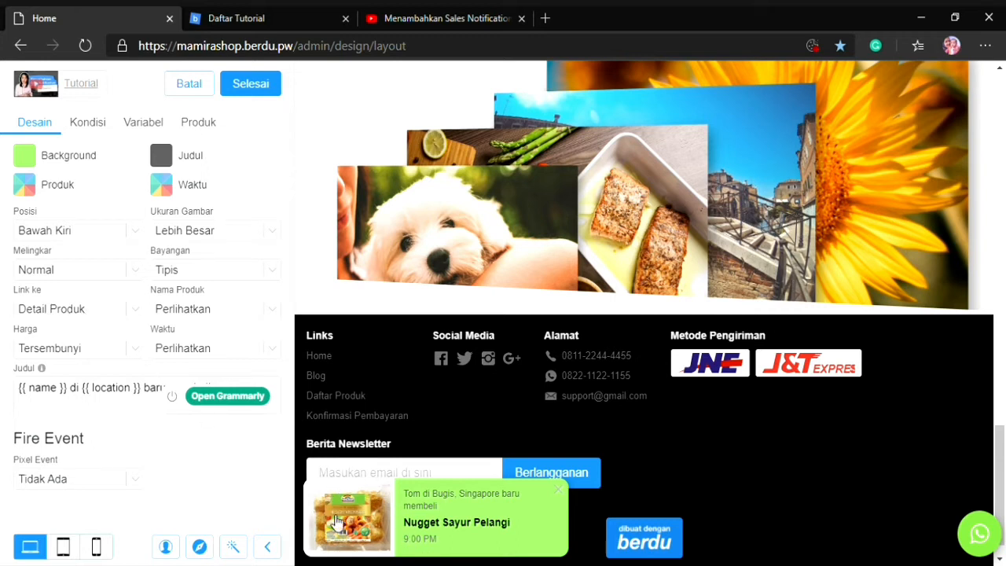
Try hiding the product name in the sales notification, and set Nama Produk back to Perlihatkan
click(193, 312)
click(193, 336)
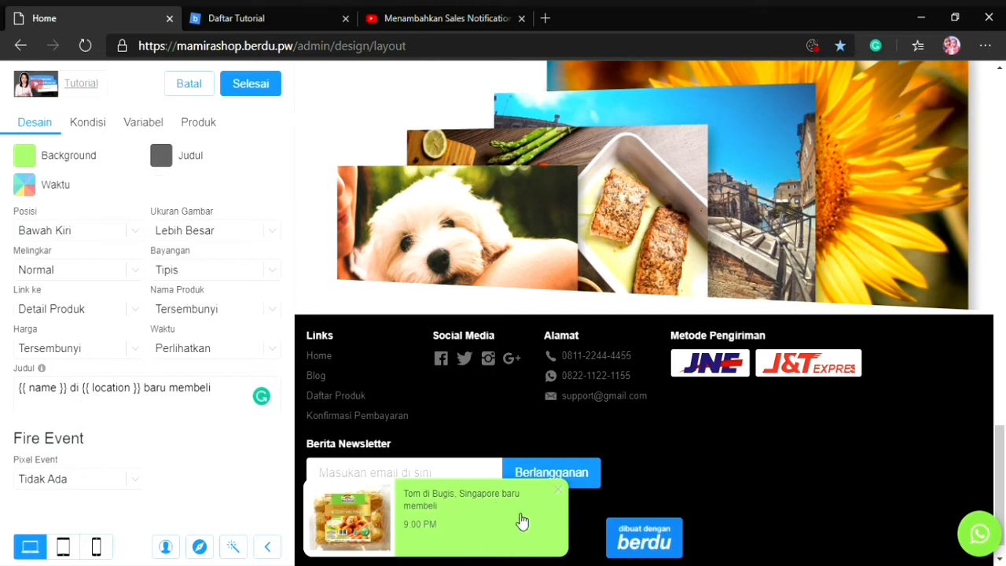
click(260, 310)
click(245, 337)
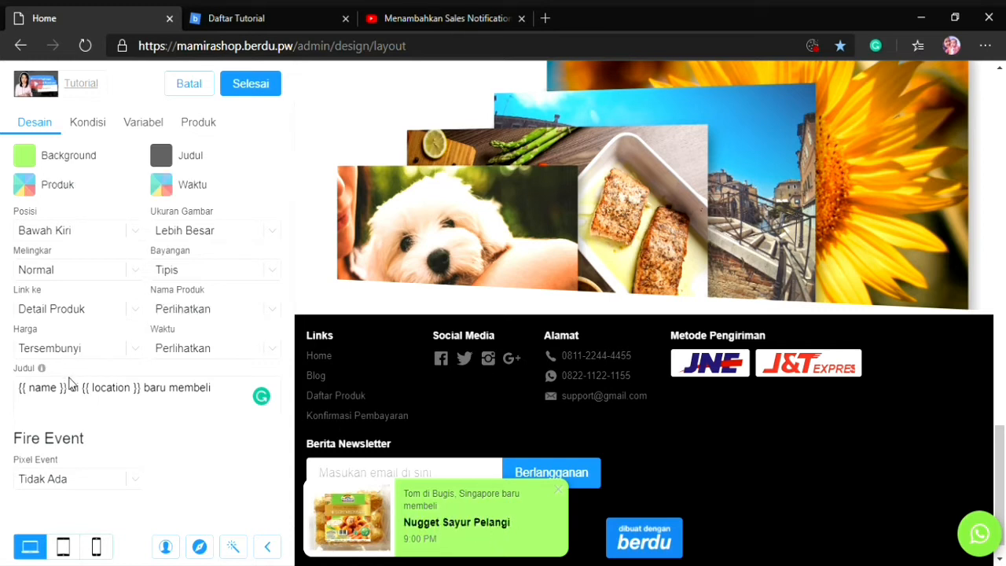
Set the sales notification's Harga option to Perlihatkan
click(69, 383)
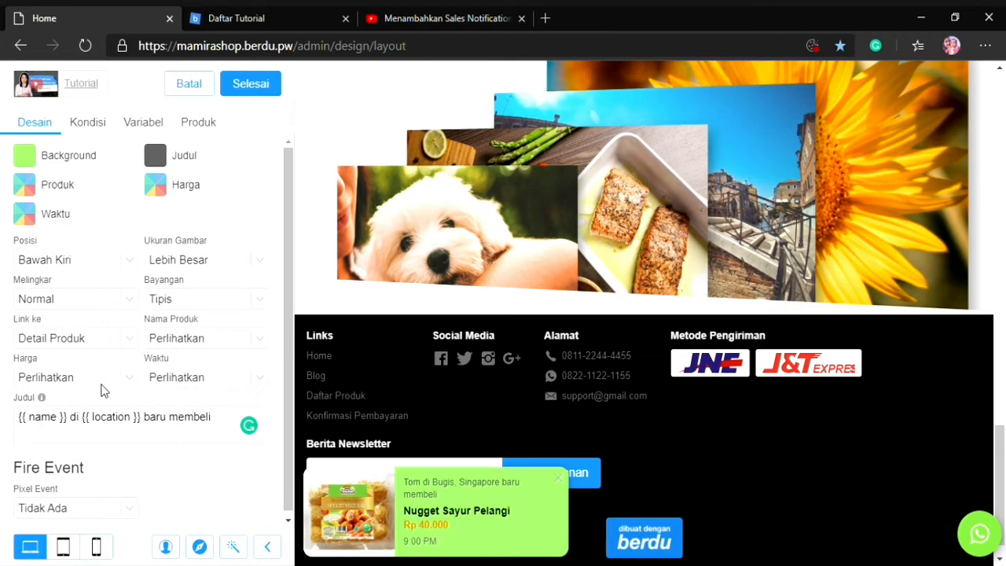
click(77, 397)
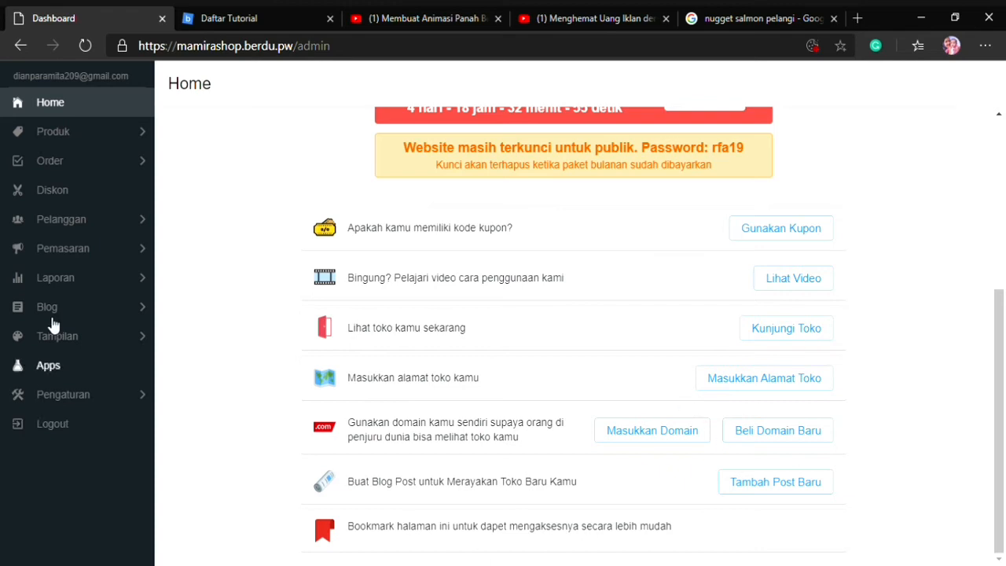
Create a new page under the store's Halaman Tambahan and remove its default Teks section
click(55, 337)
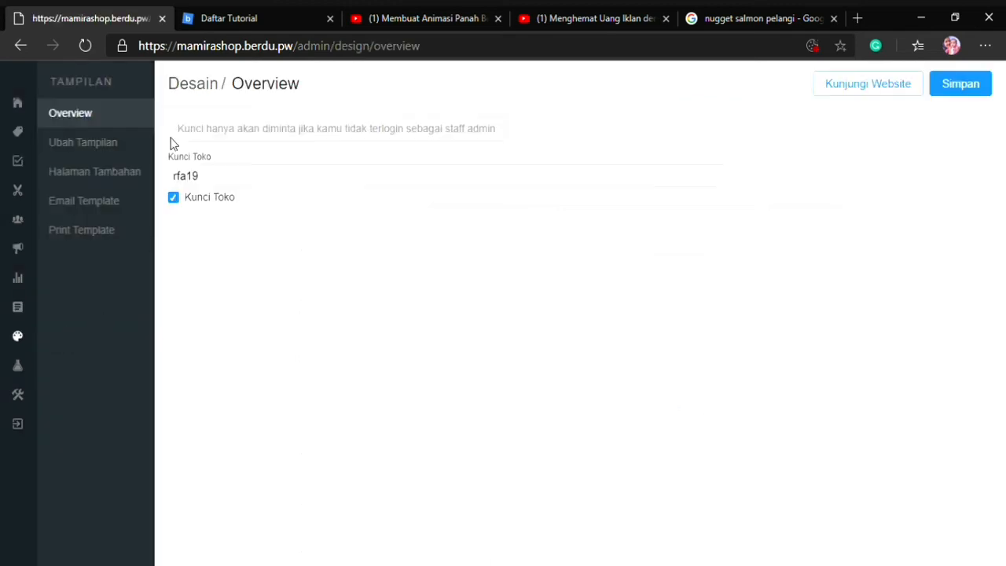
click(118, 170)
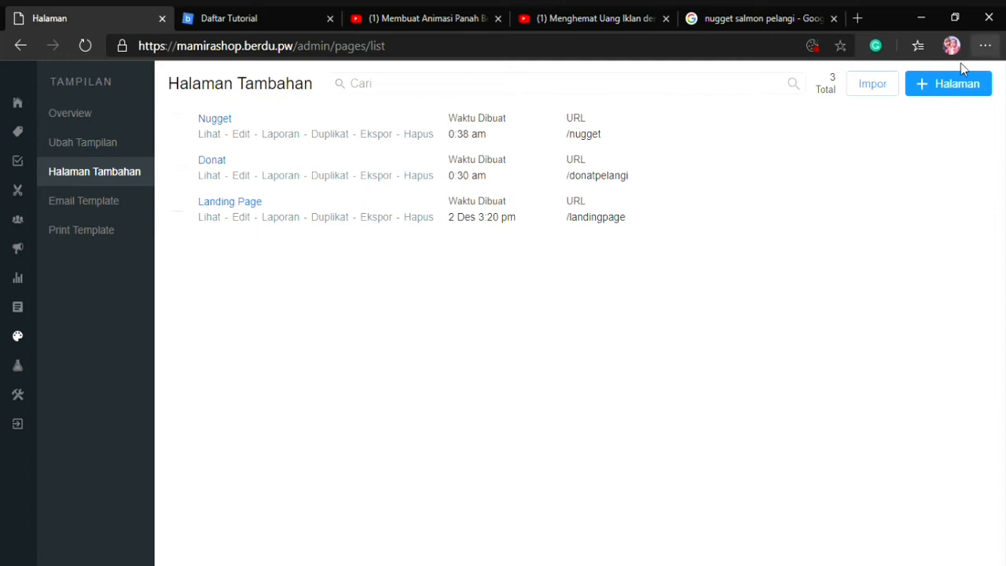
click(976, 85)
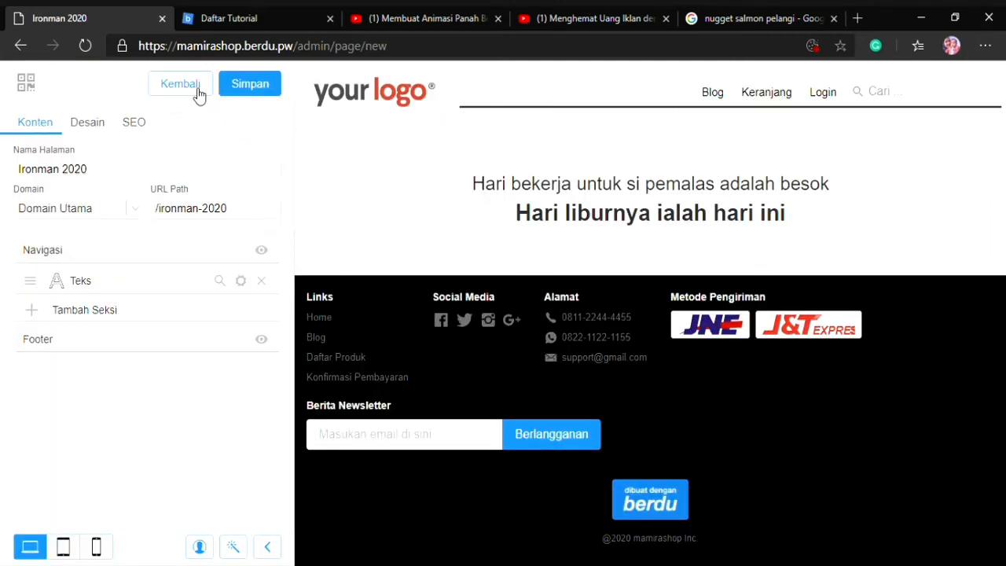
click(261, 281)
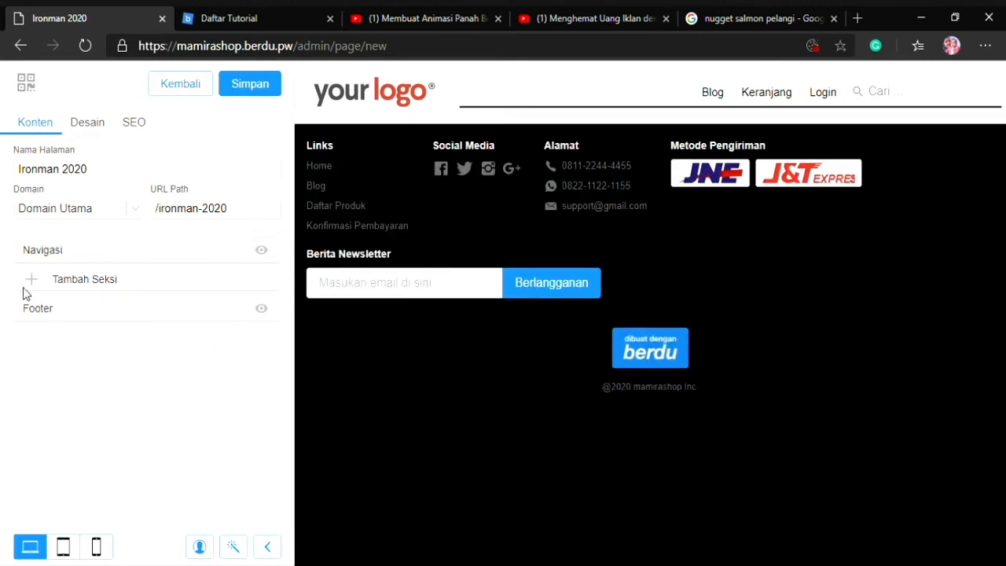
Add a Formulir Pembelian Produk section to the new page
click(181, 304)
scroll(185, 314, down, 10)
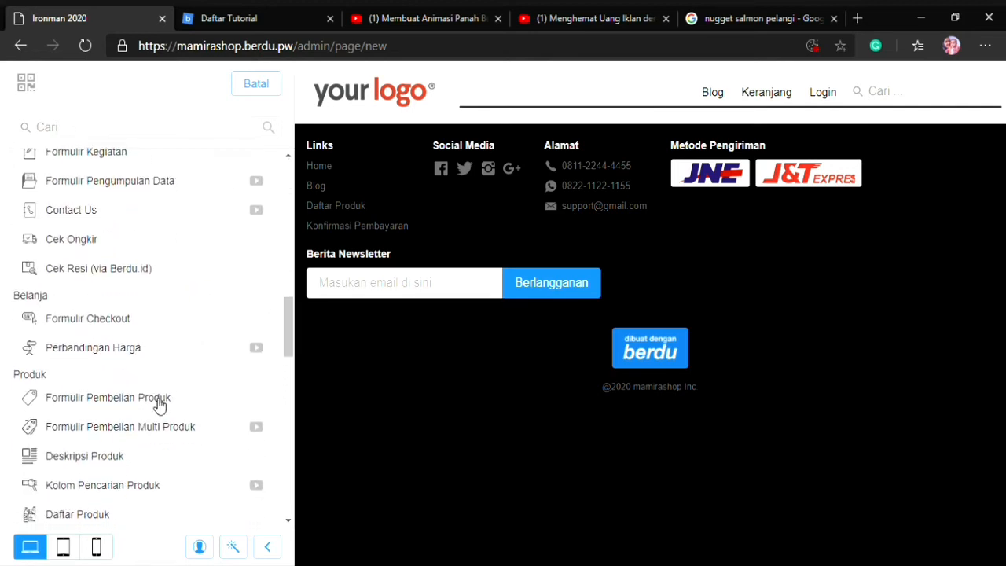
click(118, 399)
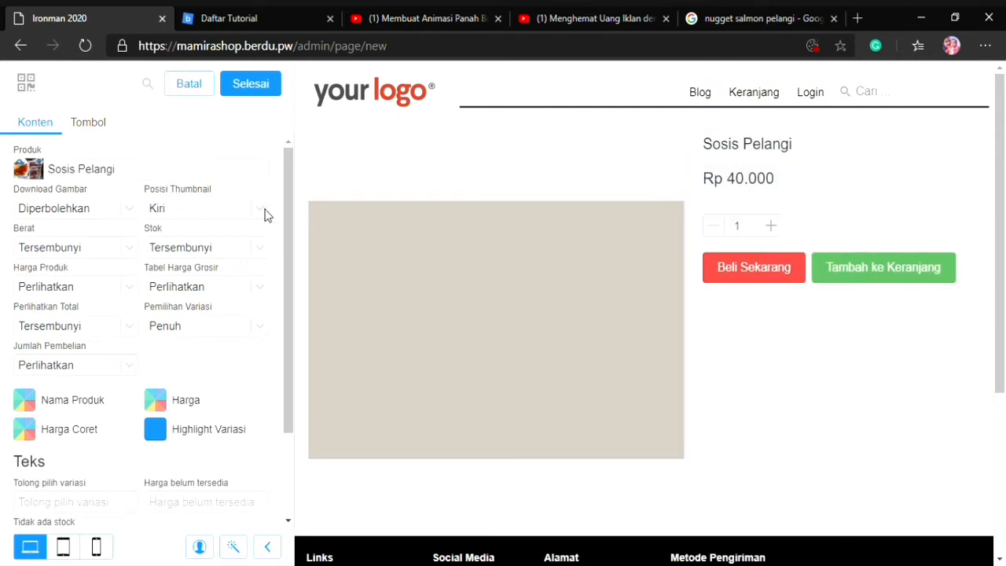
Look through the product choices for the purchase form, keep Sosis Pelangi and finish the form section
click(198, 171)
scroll(96, 275, down, 1)
scroll(95, 282, up, 2)
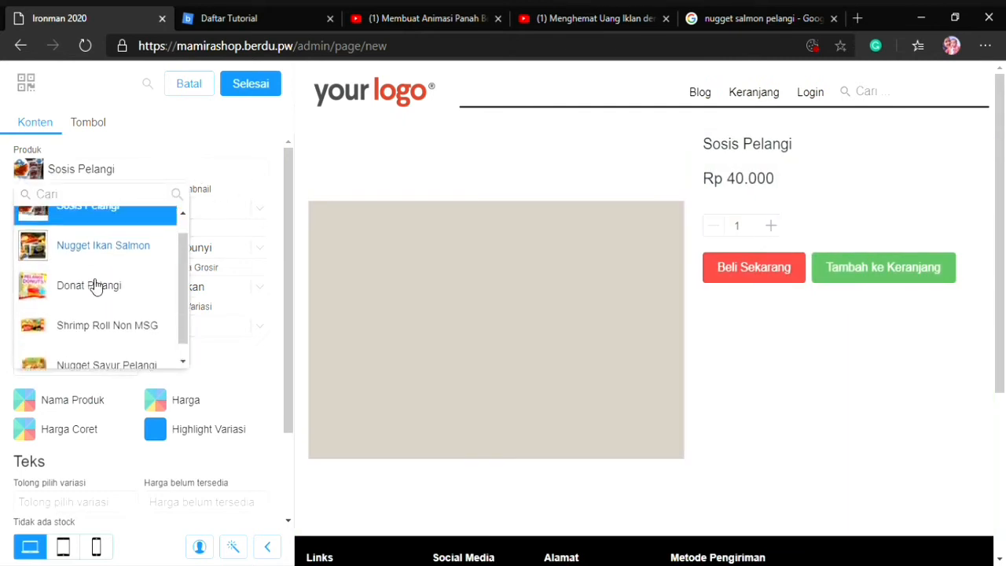
scroll(94, 314, down, 1)
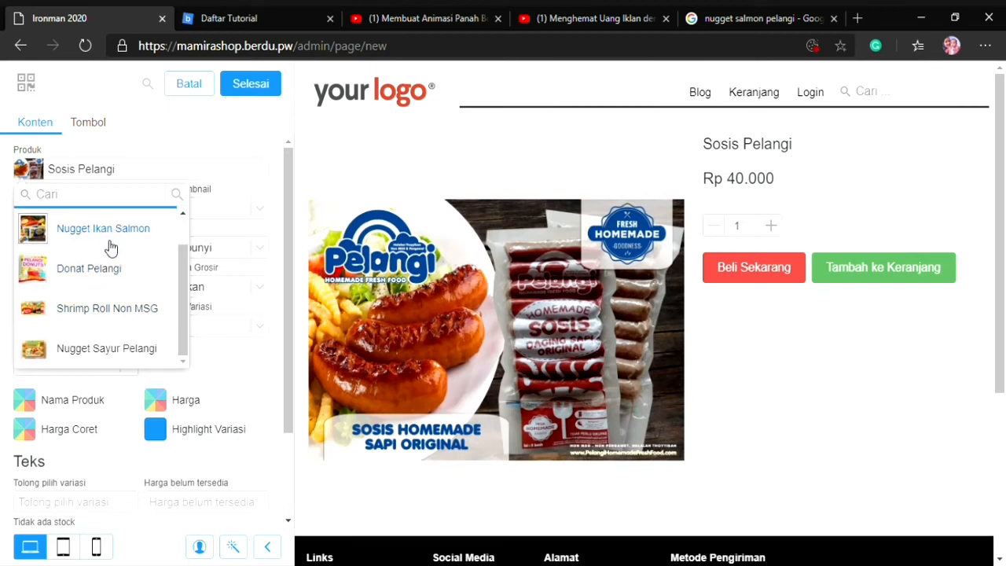
scroll(107, 236, up, 1)
click(264, 194)
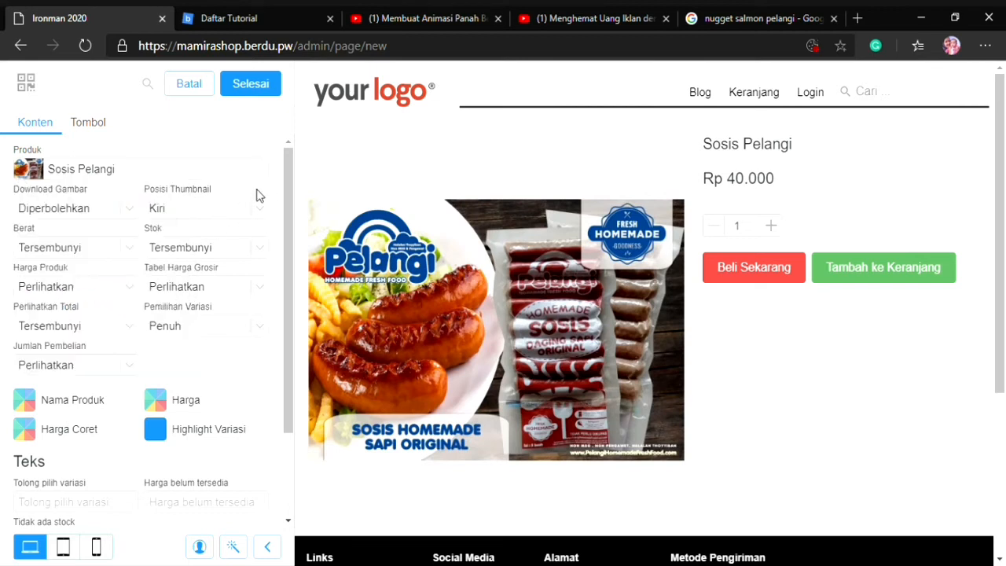
click(250, 84)
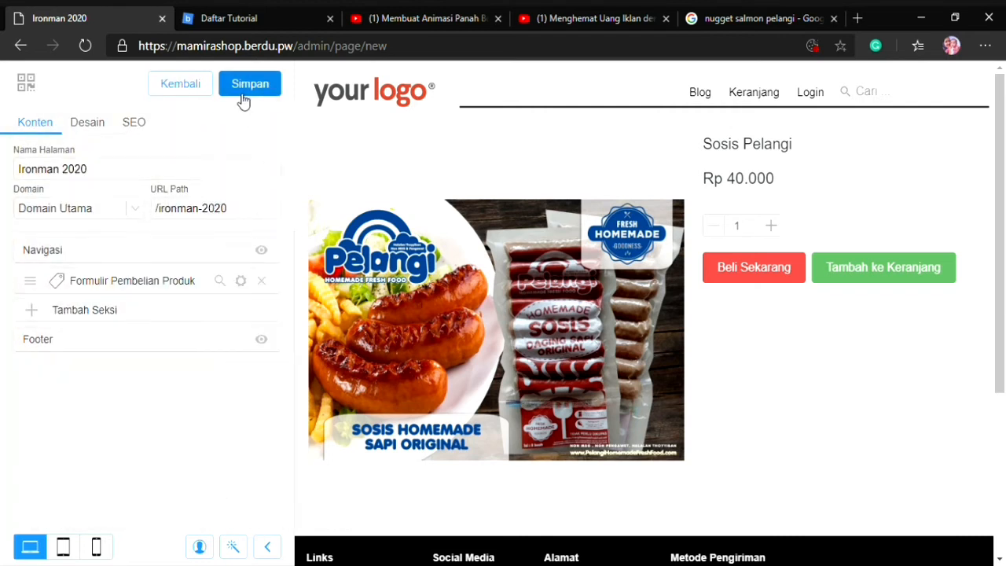
Rename the new page as Sosis, set its URL path to sosis and save the page
drag(103, 181, 2, 186)
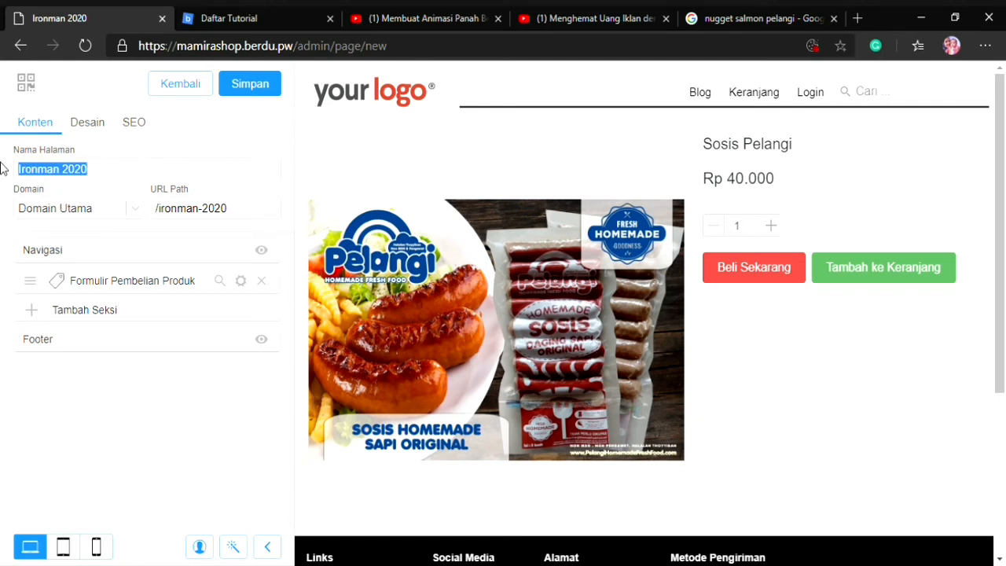
text(Sosis)
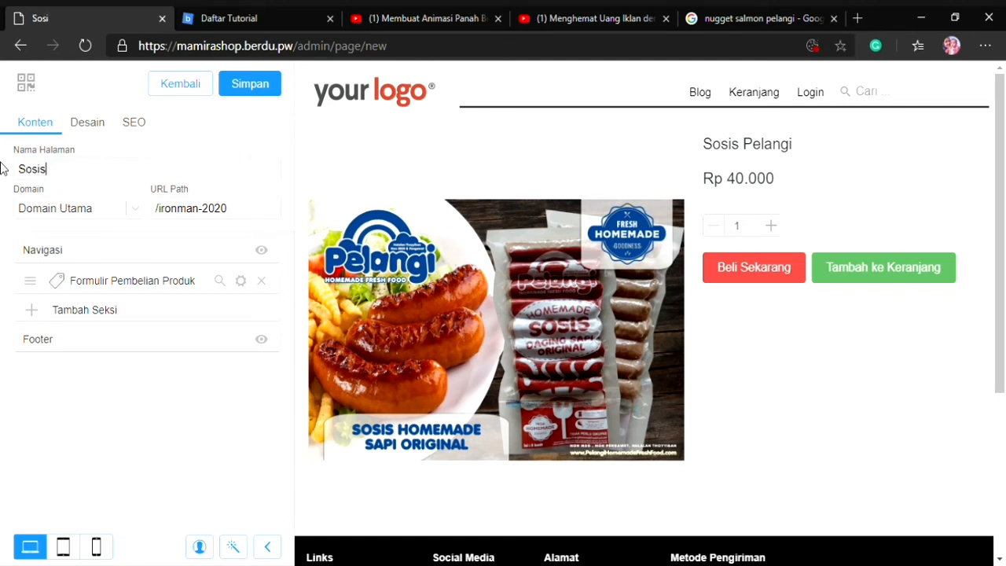
drag(159, 213, 319, 190)
key(BackSpace)
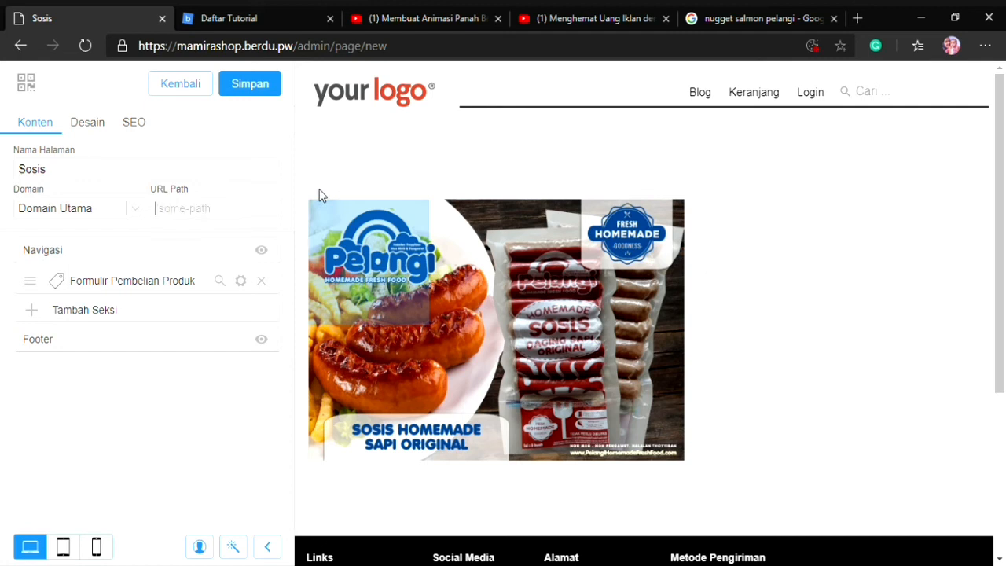
text(sosis)
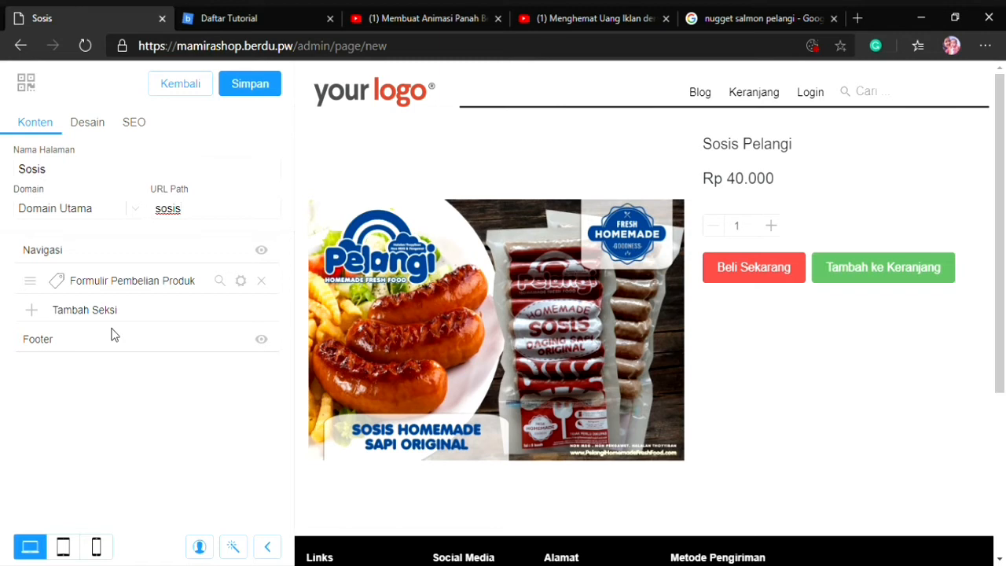
click(252, 84)
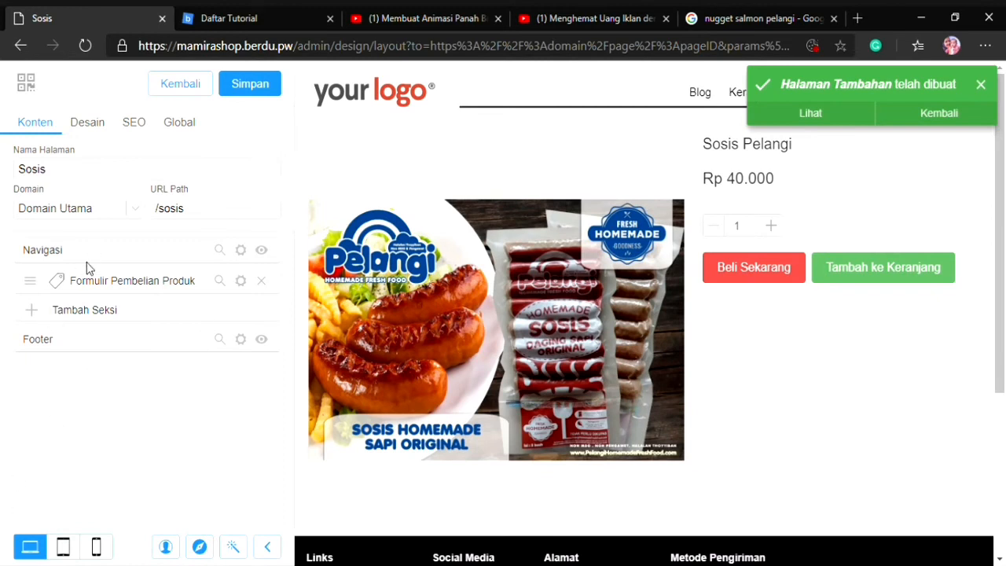
Add a Back Redirect section to the Sosis page
click(39, 312)
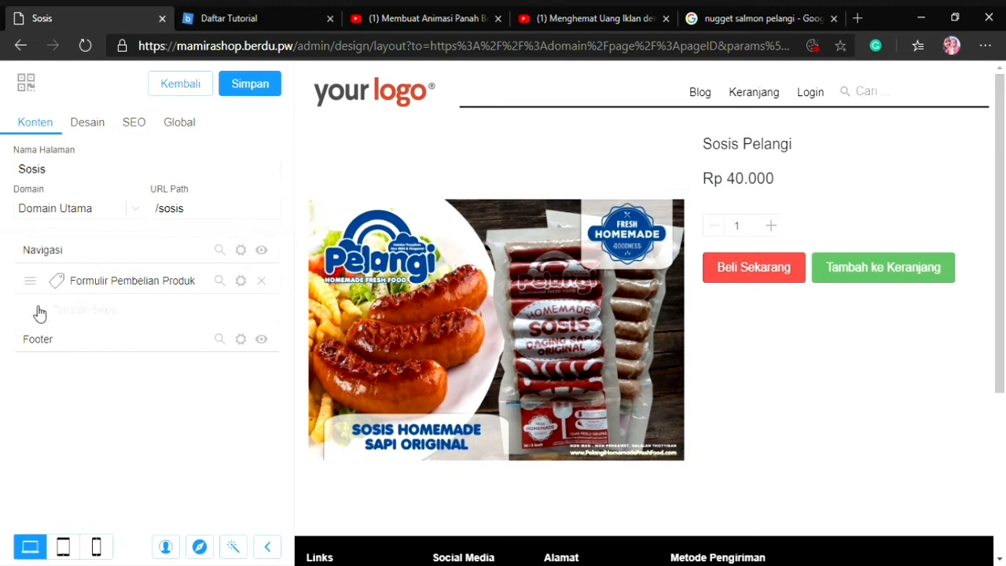
scroll(165, 401, down, 3)
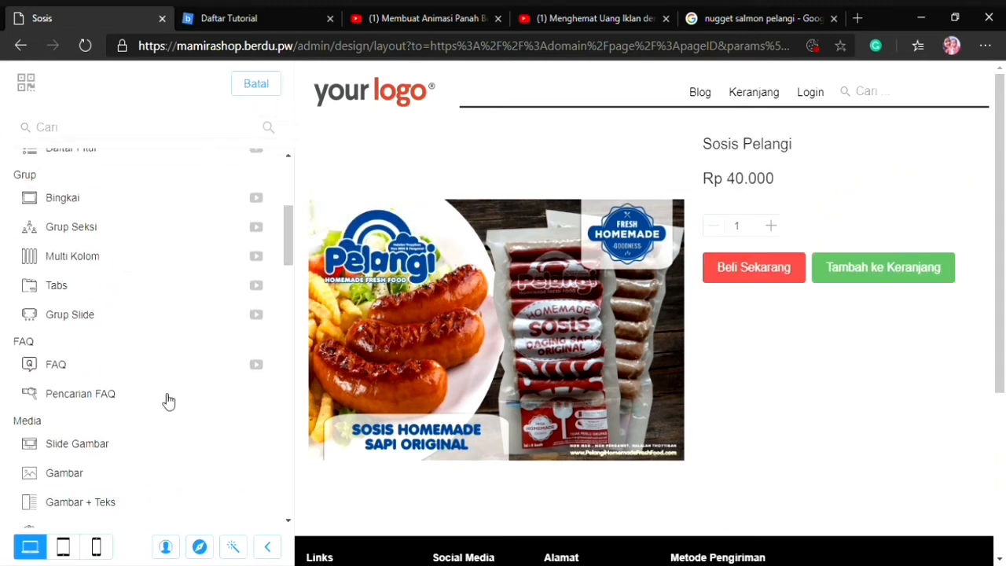
scroll(168, 400, down, 6)
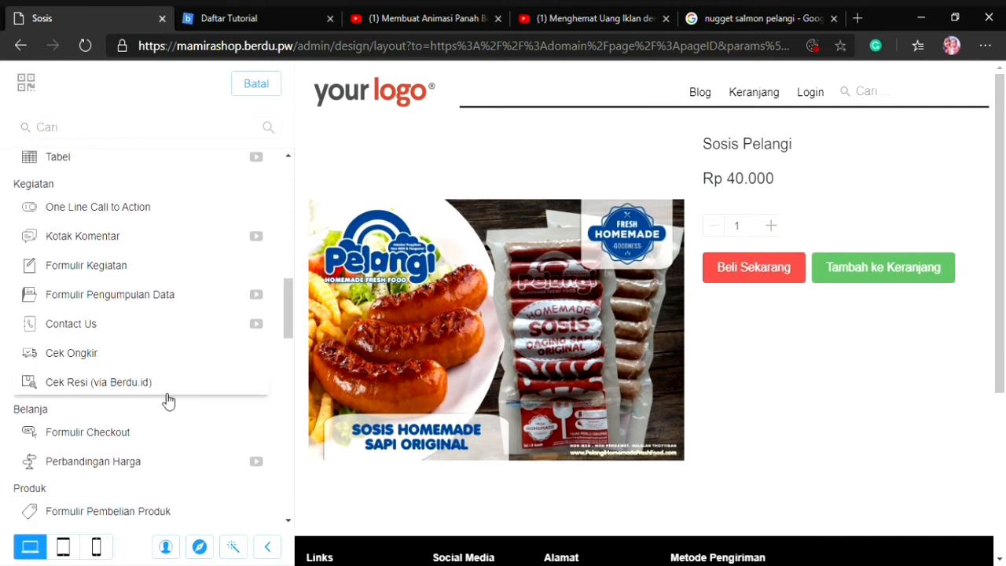
scroll(162, 404, down, 3)
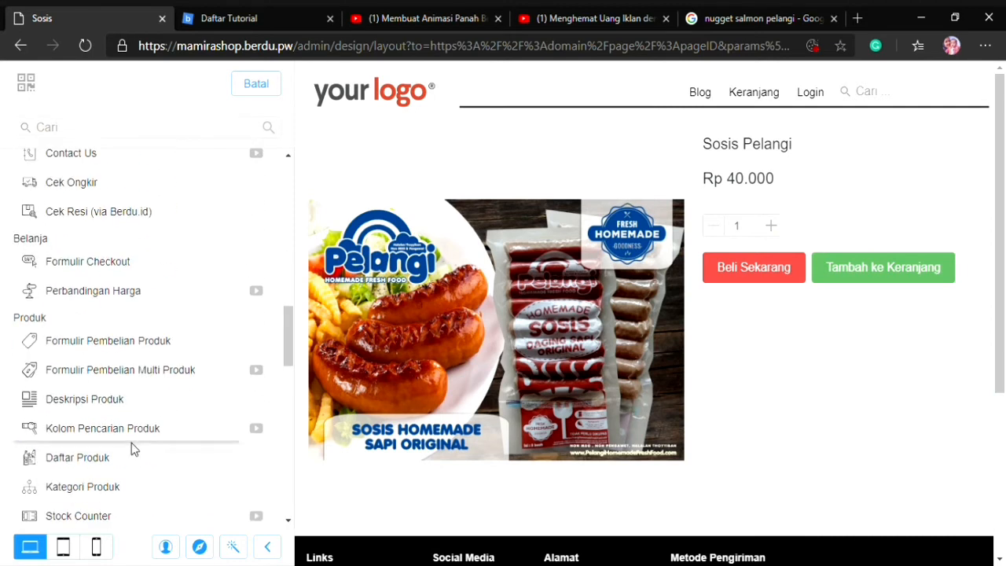
scroll(134, 446, down, 5)
scroll(133, 447, down, 5)
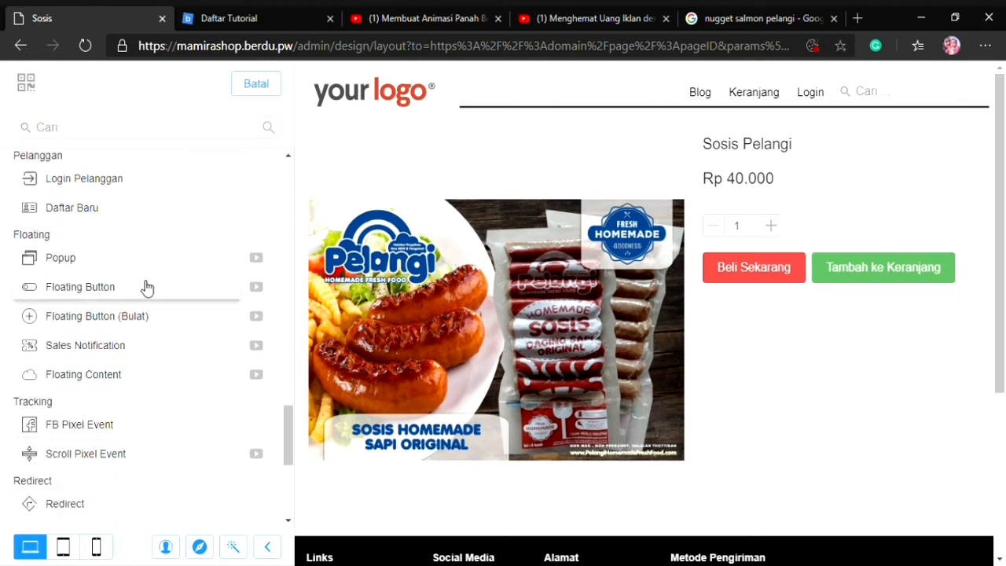
scroll(117, 452, down, 3)
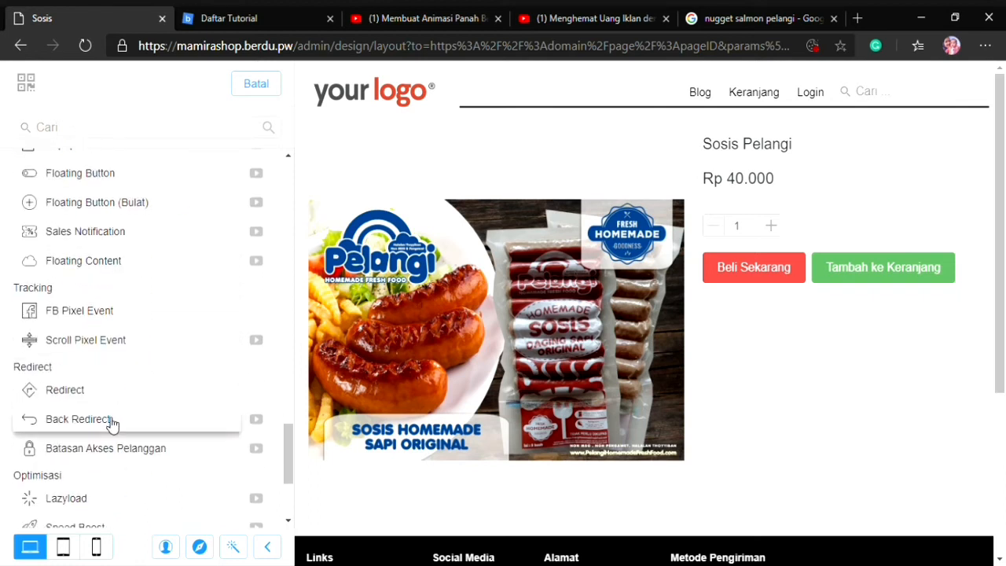
click(112, 422)
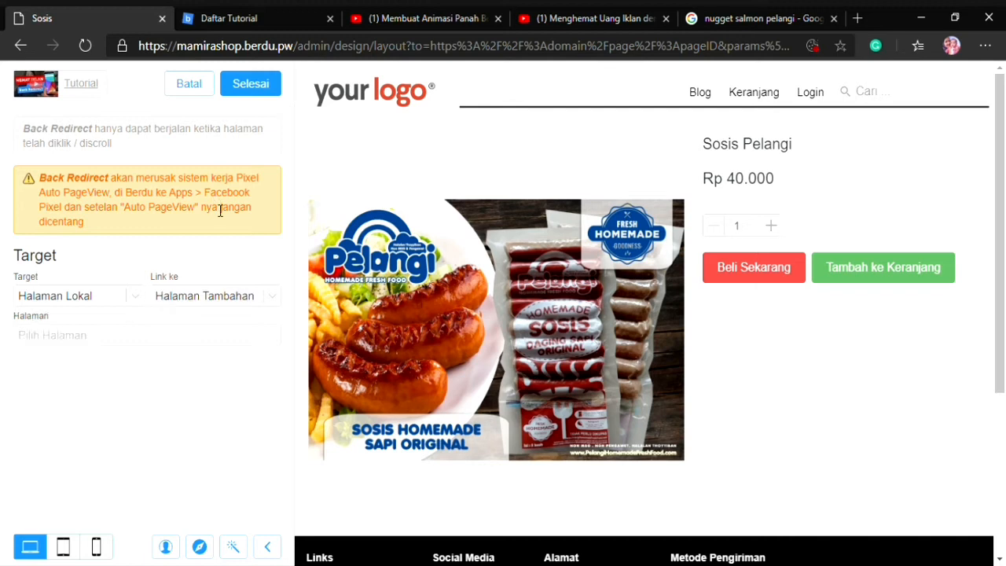
Set the Back Redirect's target page to Donat and save the Sosis page
click(101, 337)
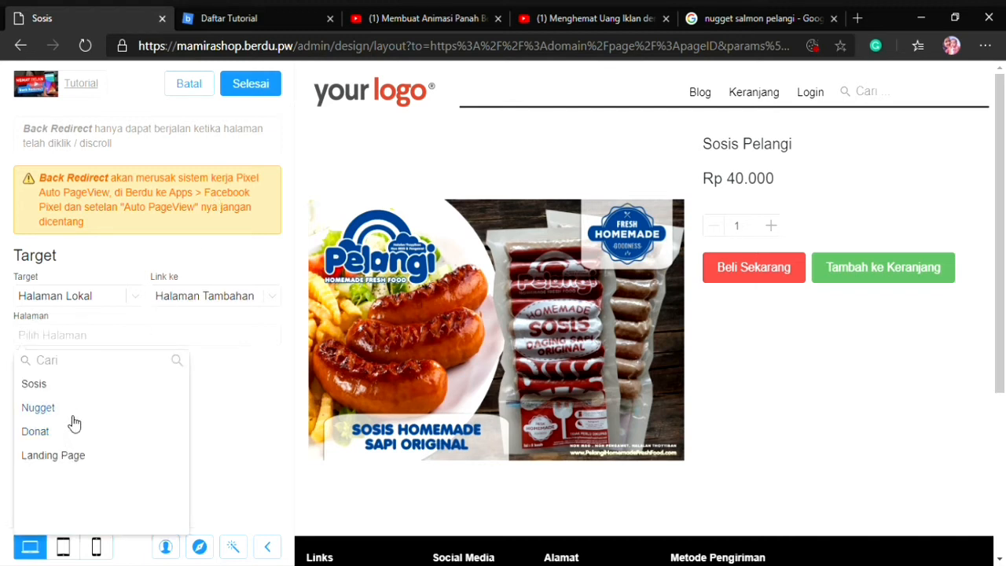
click(41, 432)
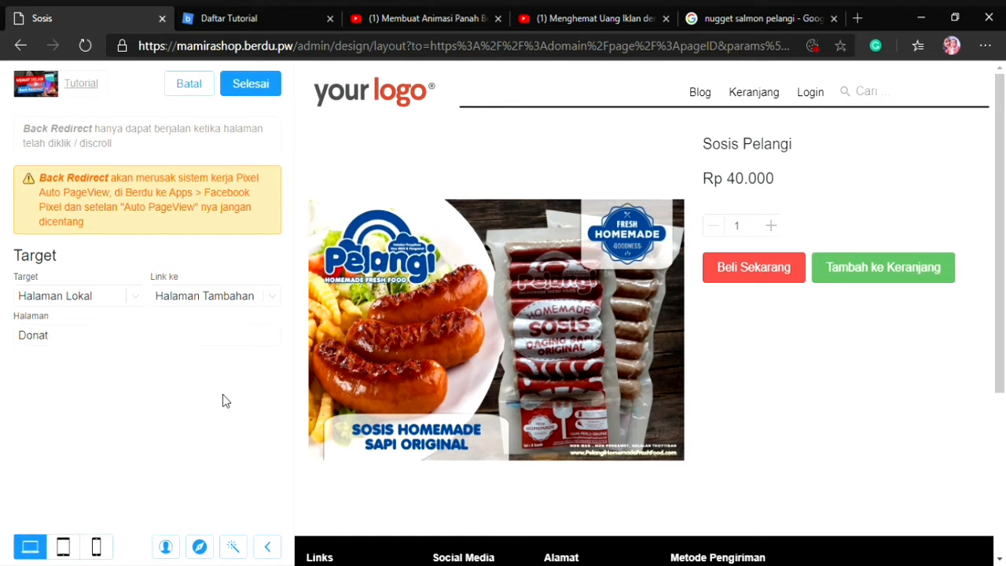
click(251, 84)
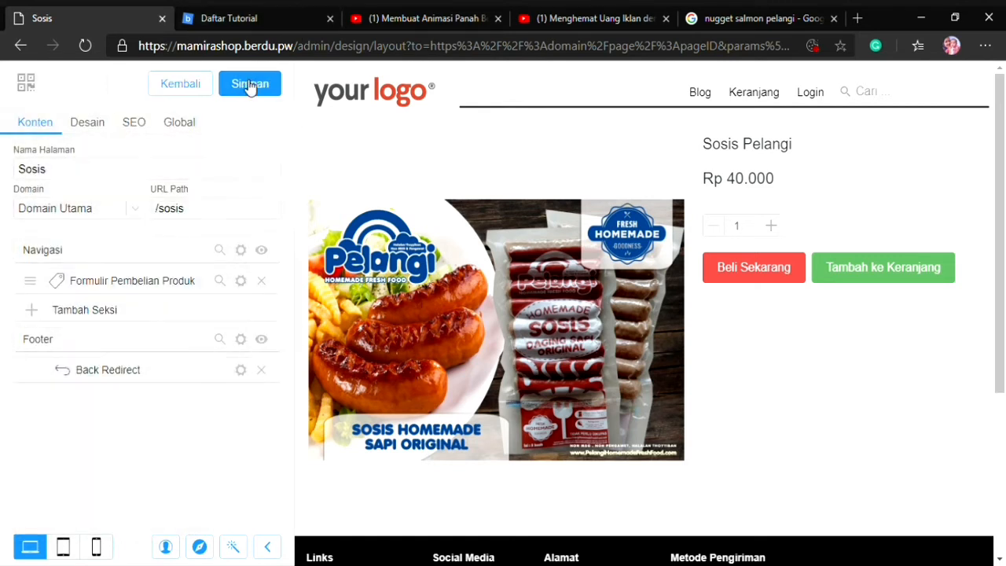
click(250, 85)
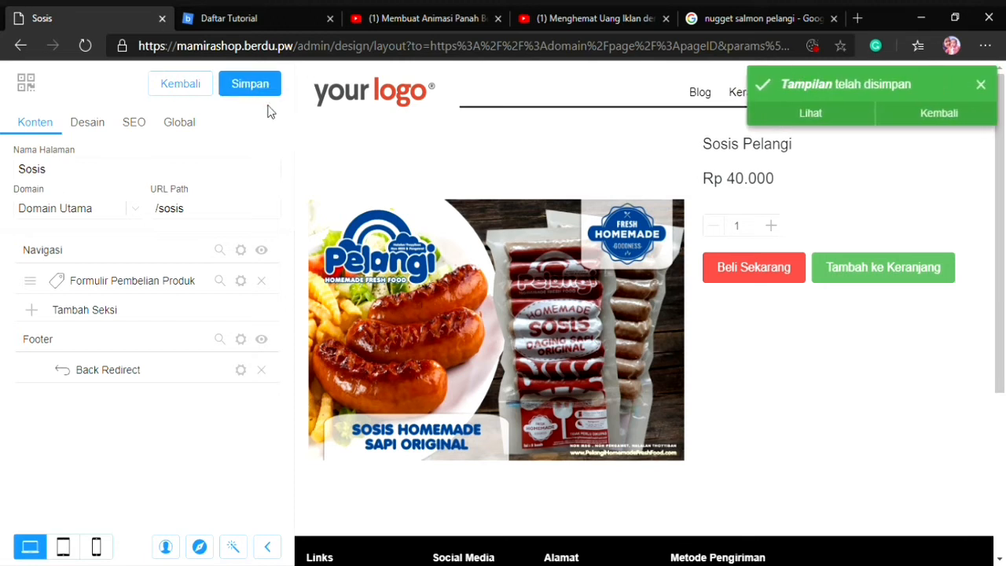
click(262, 91)
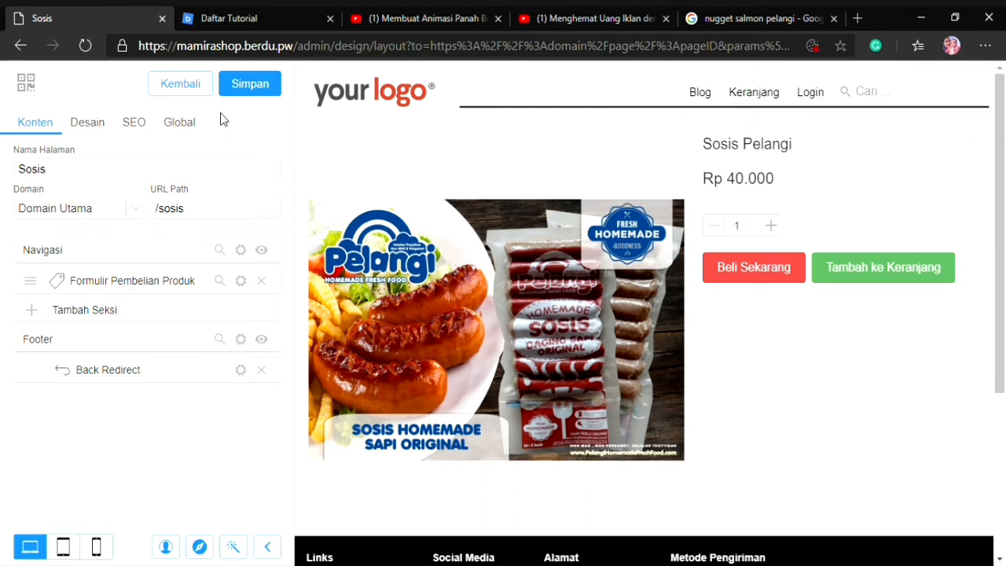
click(256, 91)
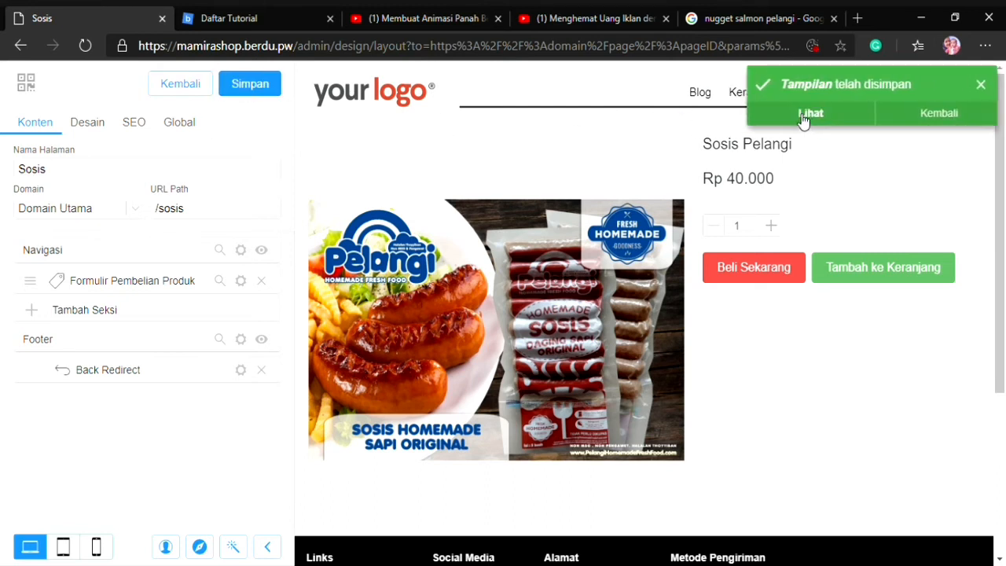
View the live Sosis page, reopen it from the Halaman Tambahan list and test its back redirect
click(802, 115)
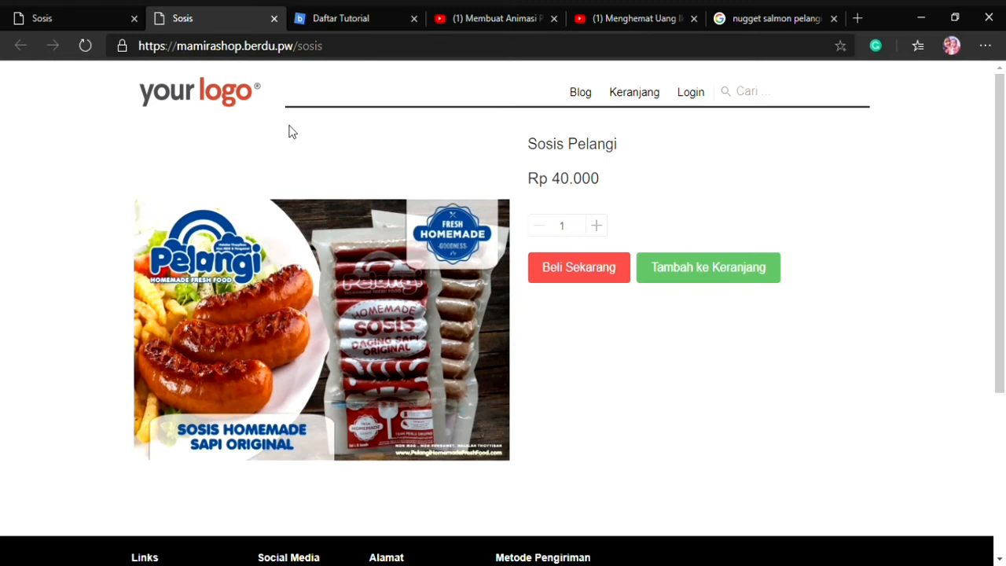
click(274, 18)
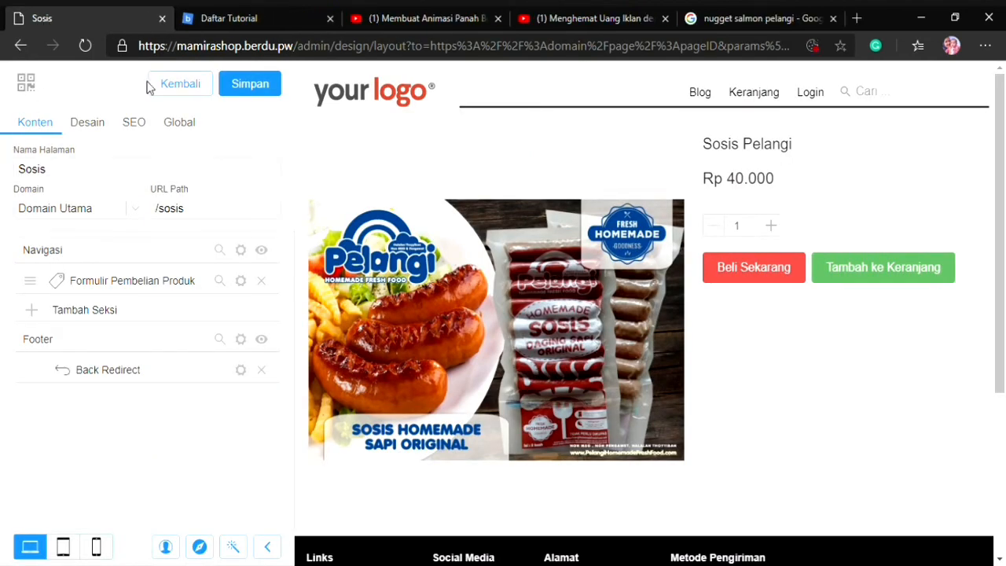
click(234, 91)
click(203, 94)
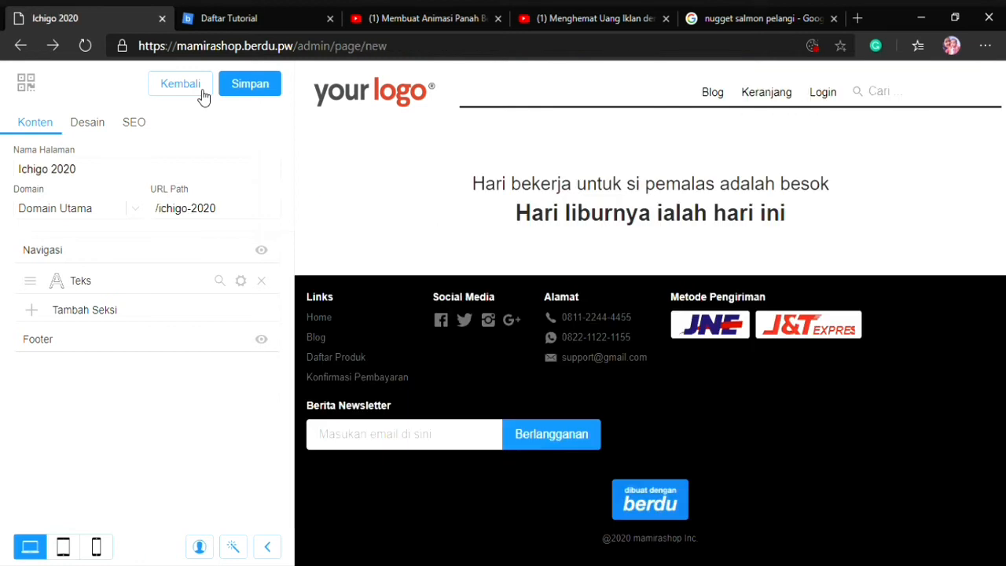
click(203, 94)
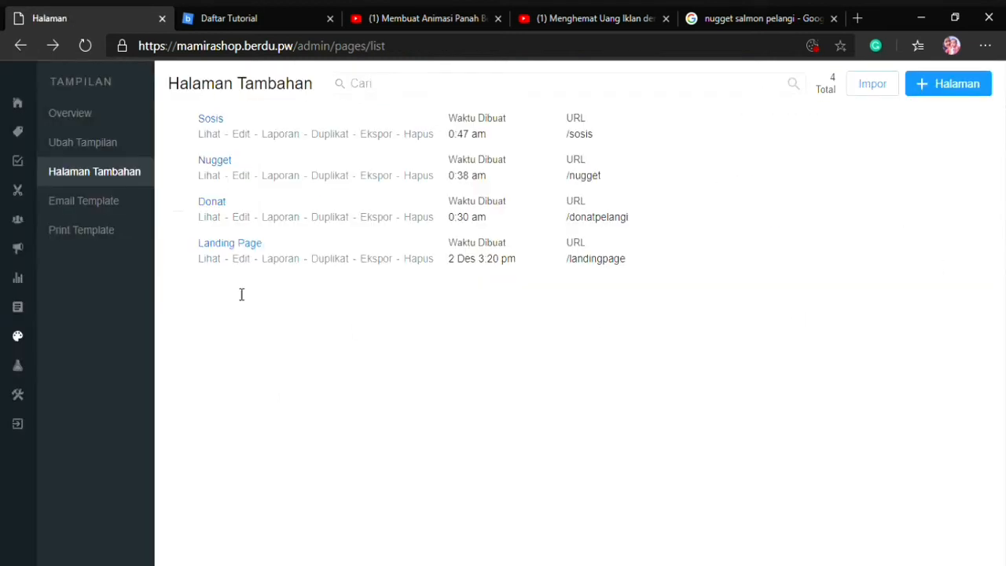
click(209, 135)
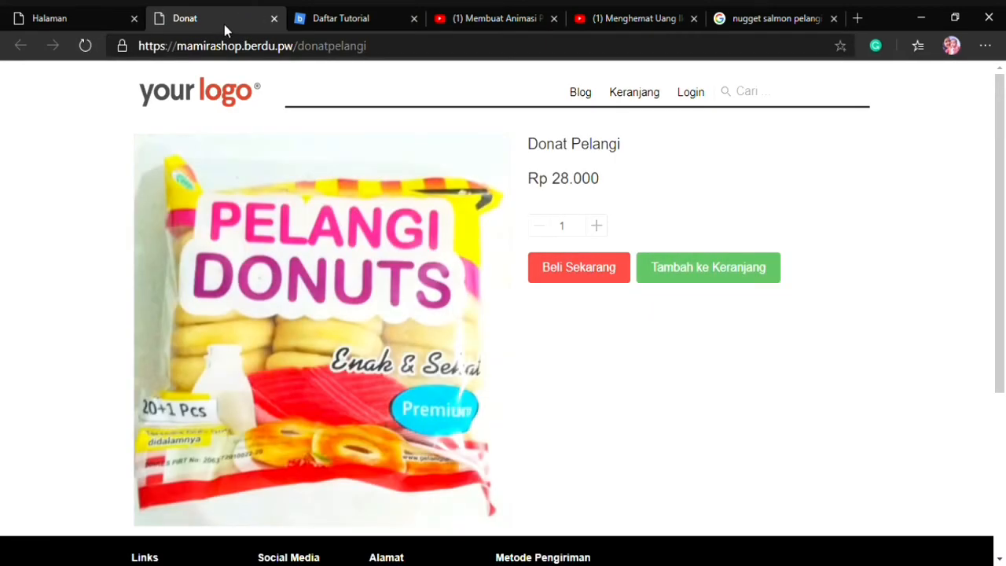
click(273, 18)
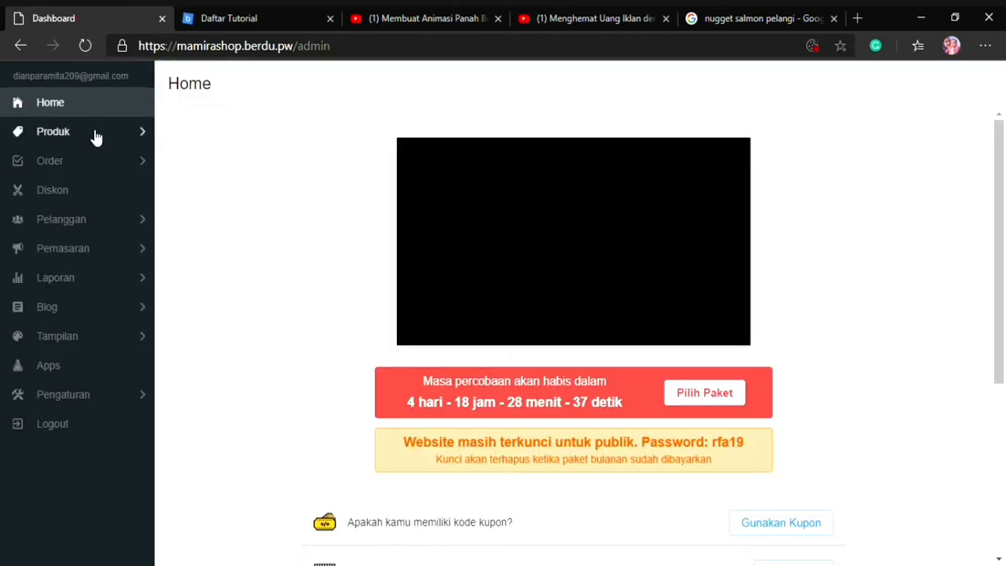
Open the Landing Page for editing from the store's Halaman Tambahan and review its content
click(55, 337)
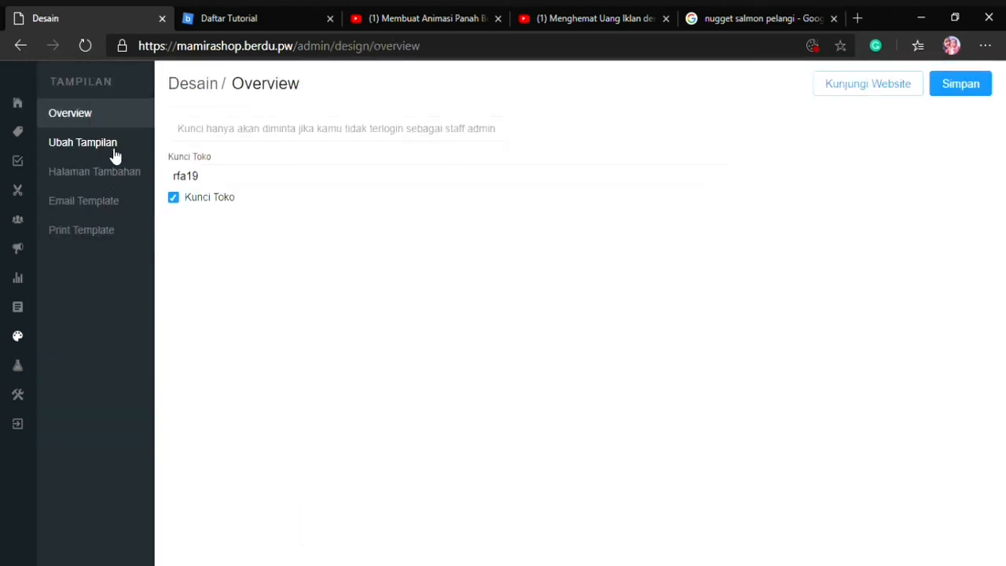
click(112, 177)
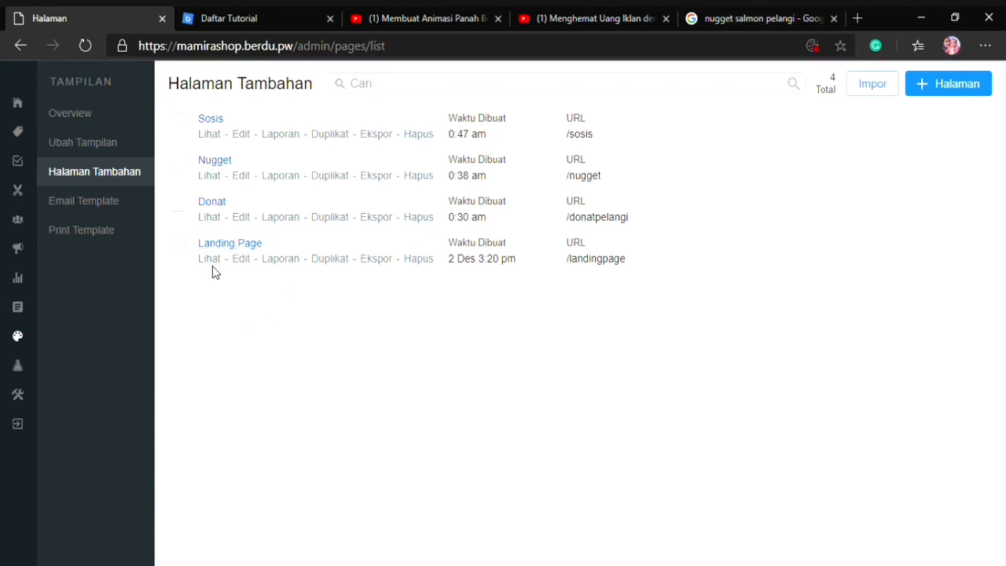
click(241, 261)
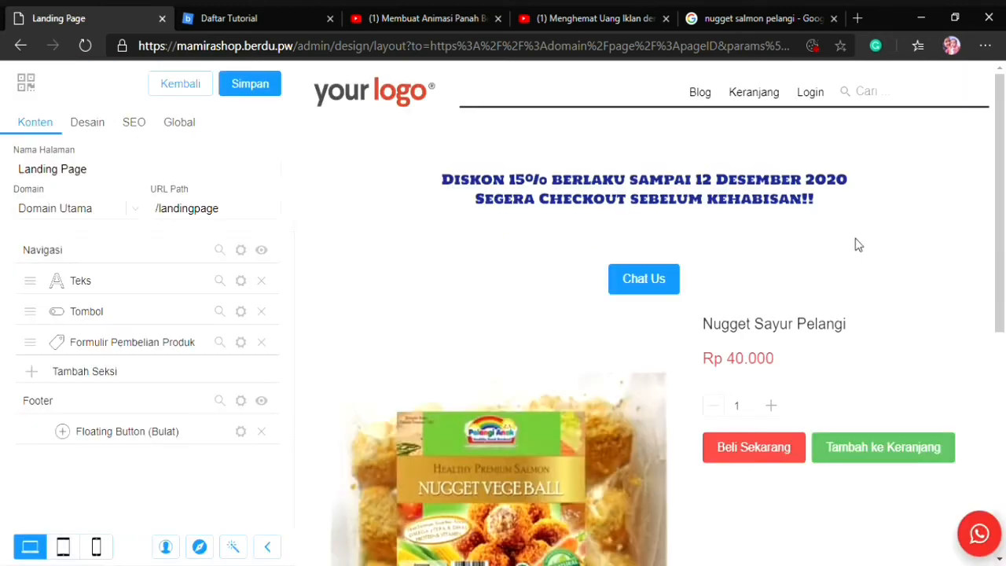
scroll(856, 245, down, 5)
scroll(858, 250, up, 10)
Add a Panah Bergerak section with the Panah design to the Landing Page
click(174, 295)
scroll(170, 292, down, 5)
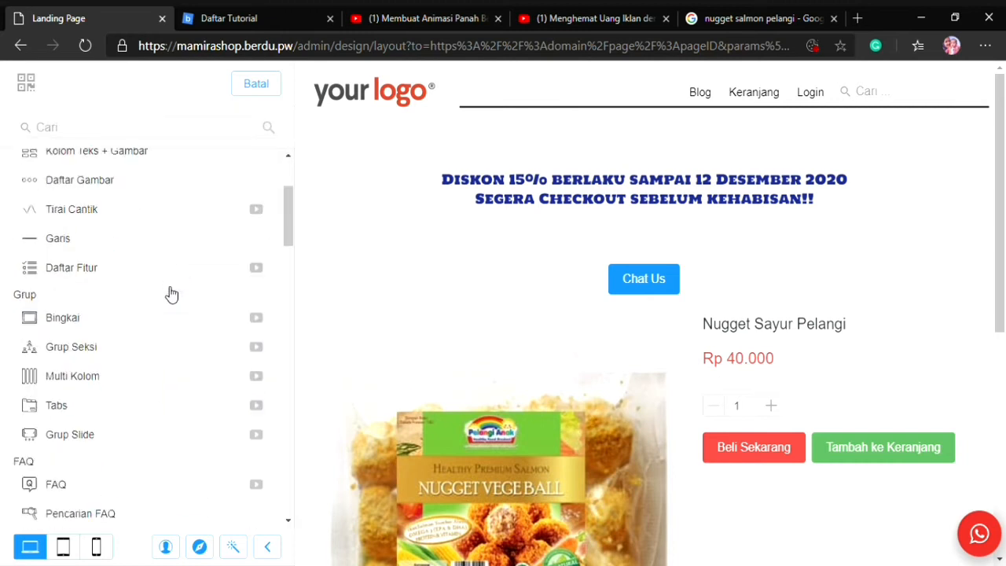
scroll(170, 293, down, 15)
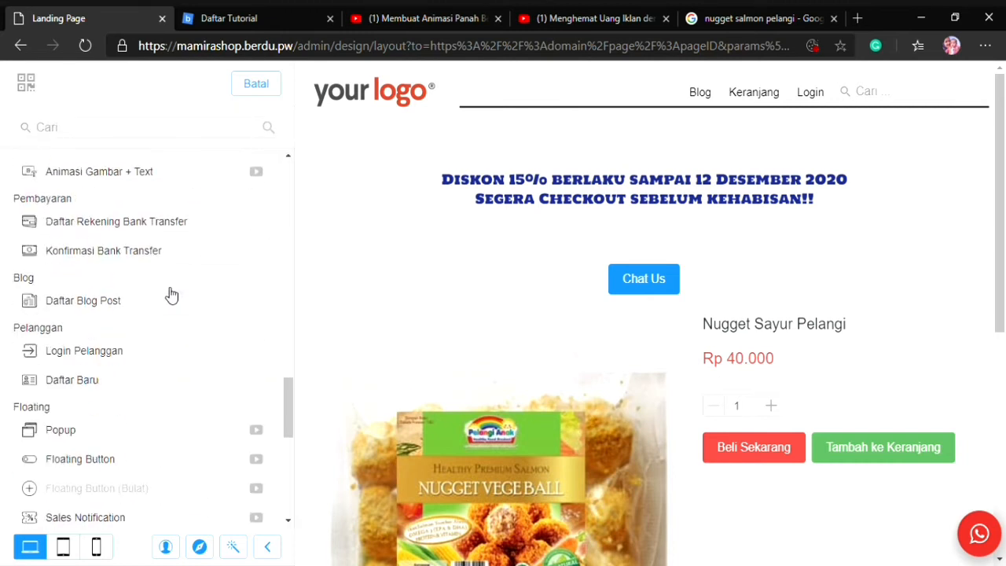
scroll(73, 216, up, 2)
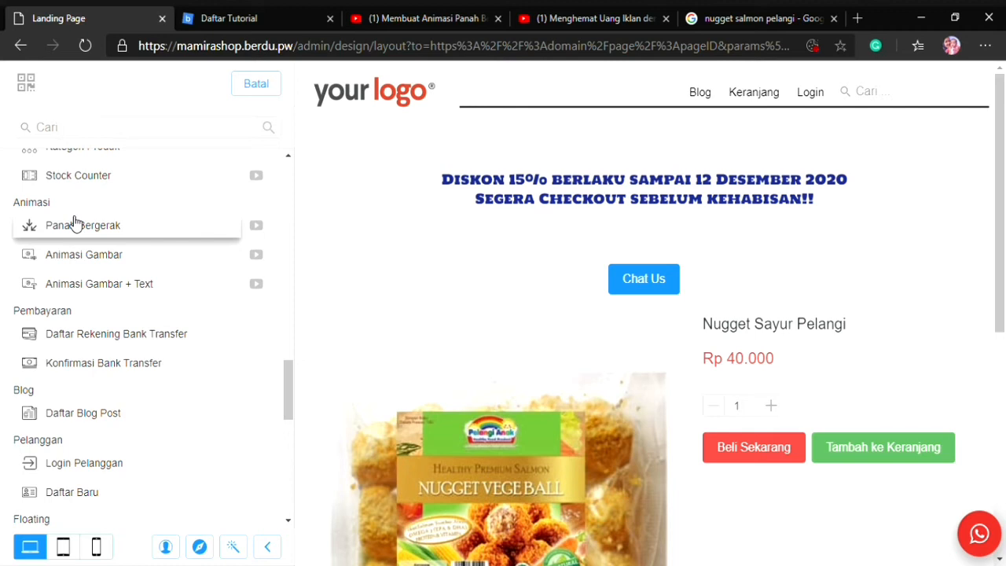
click(135, 225)
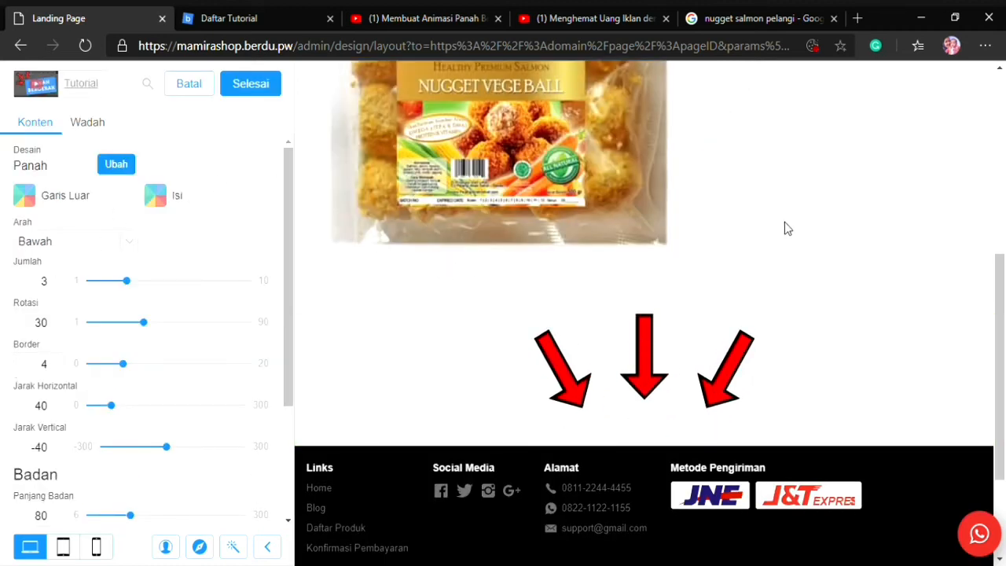
Set the moving arrows' direction to Atas, rotation to 41, border to 0 and horizontal spacing to 30, and finish the section
click(49, 274)
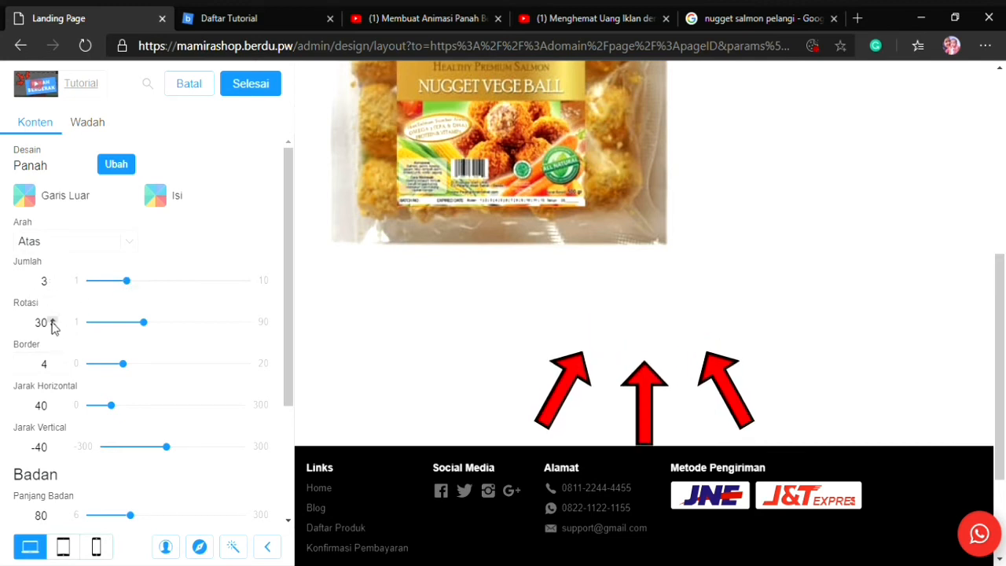
drag(100, 330, 172, 339)
scroll(30, 388, down, 1)
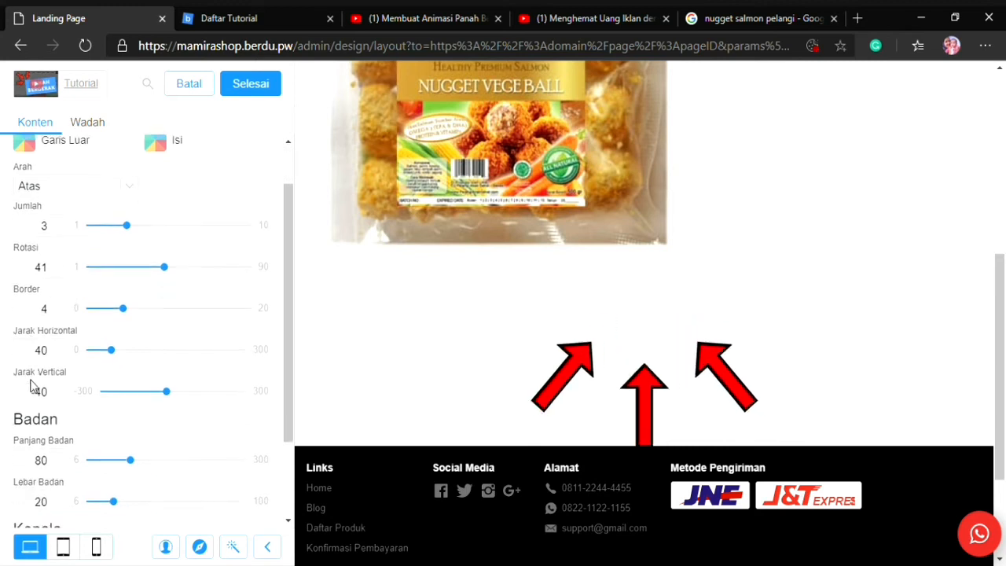
drag(124, 306, 82, 326)
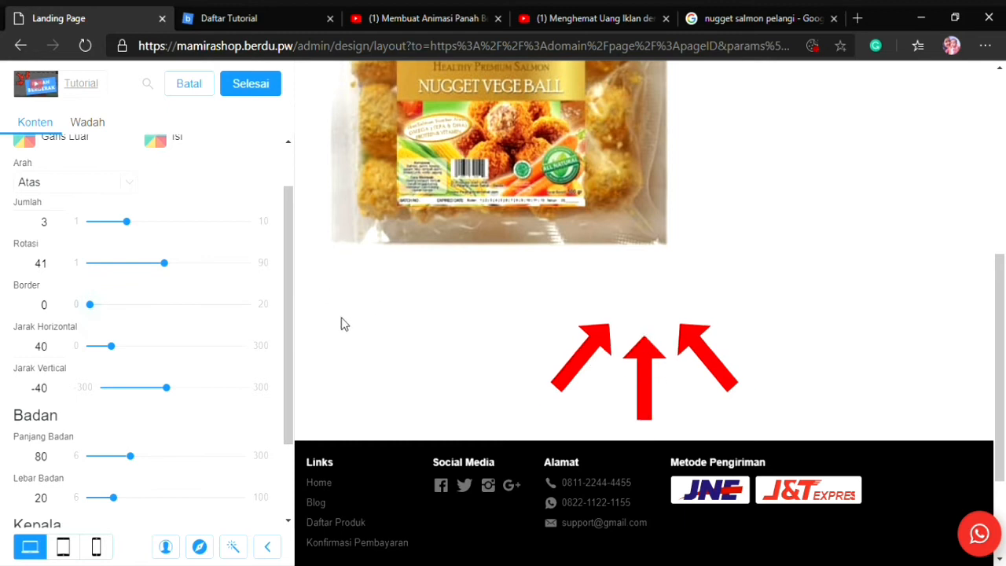
scroll(13, 385, down, 2)
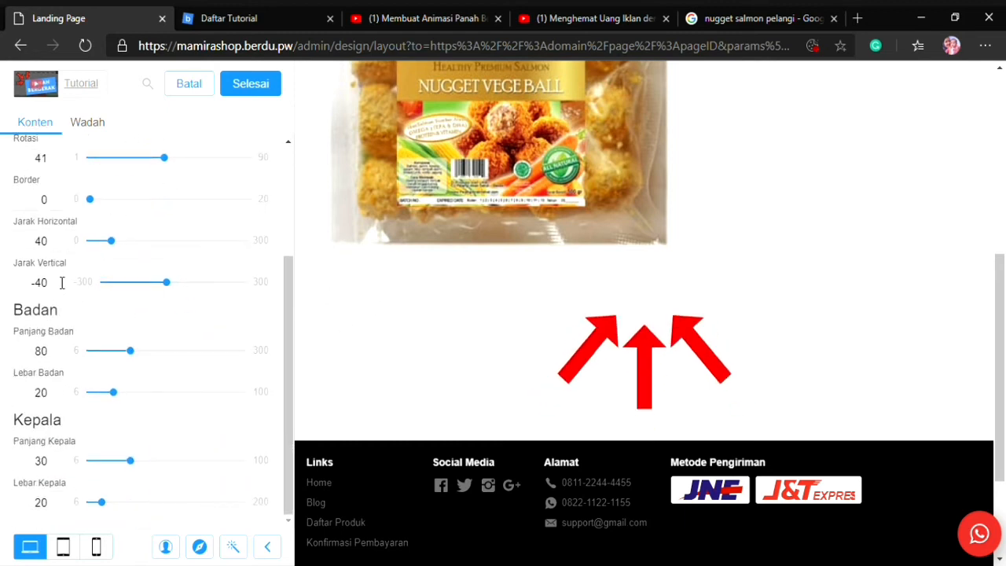
drag(117, 241, 107, 263)
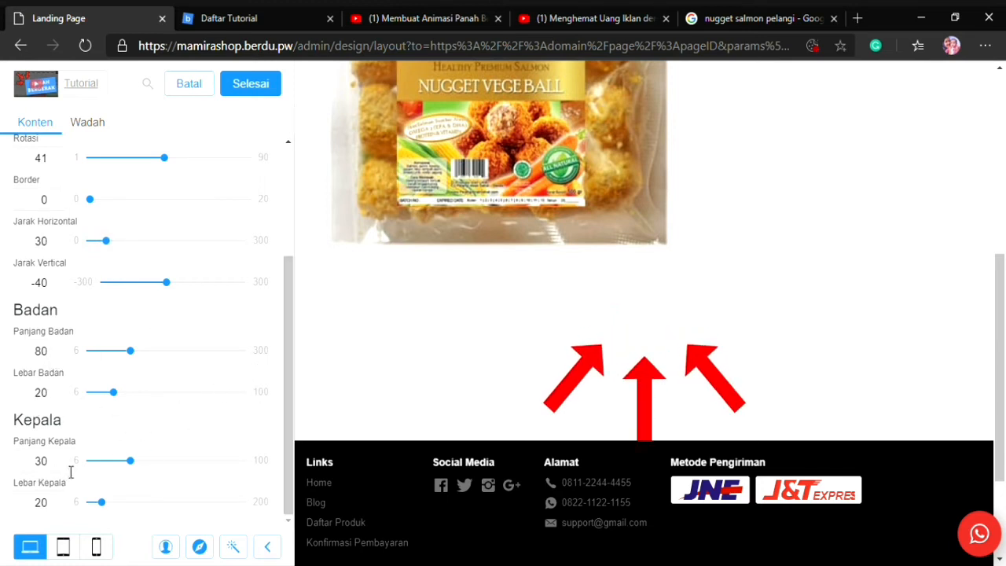
click(253, 89)
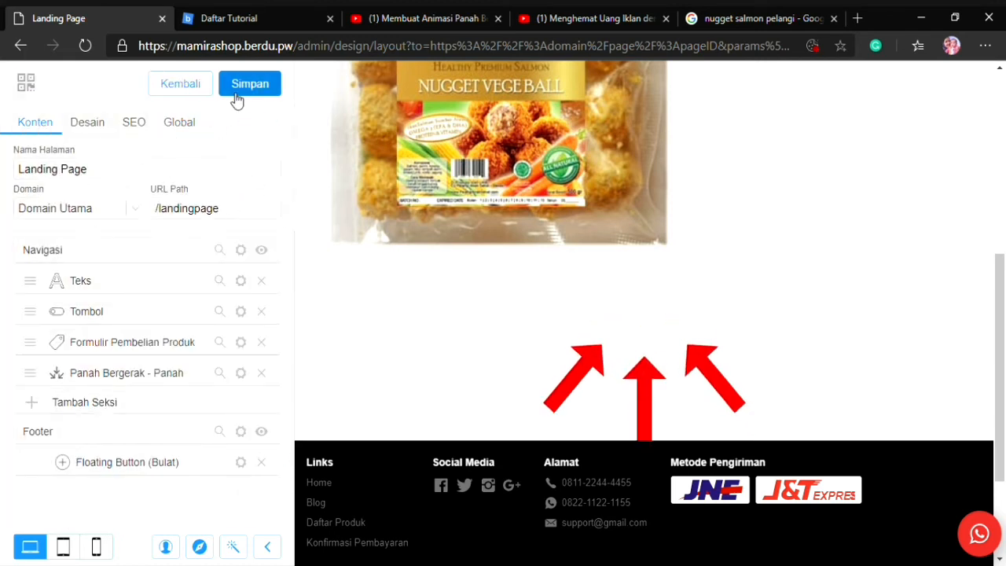
Move the Panah Bergerak section between the Tombol and Formulir Pembelian Produk sections and save the Landing Page
mouse_move(100, 383)
mouse_down()
mouse_move(110, 274)
mouse_move(111, 395)
mouse_up()
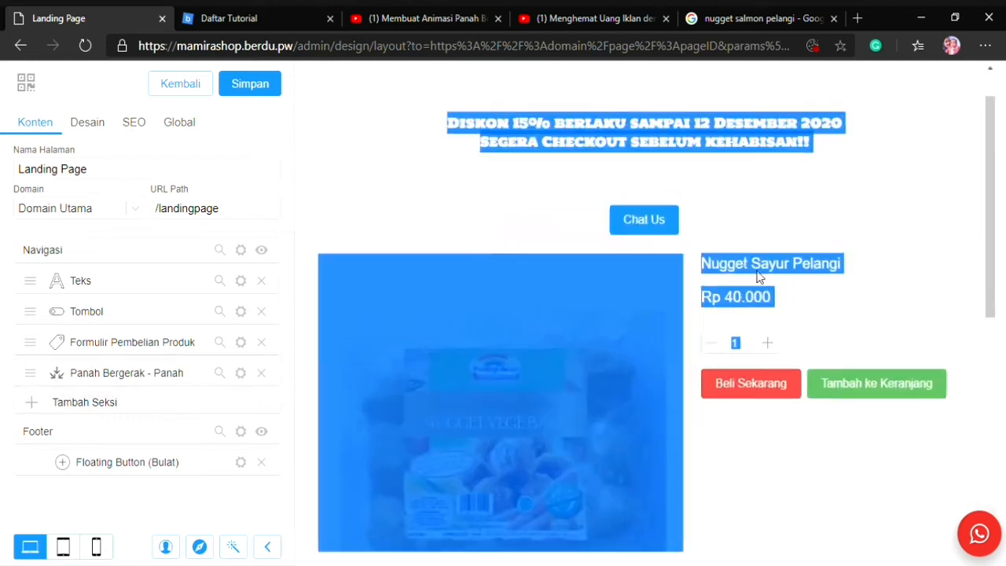
scroll(776, 400, down, 5)
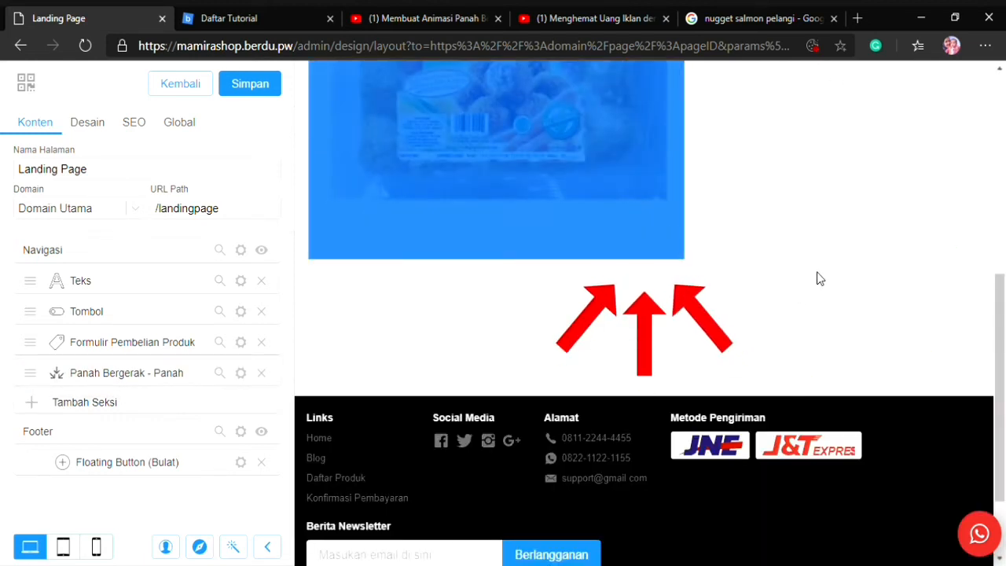
scroll(668, 211, up, 3)
scroll(668, 206, up, 2)
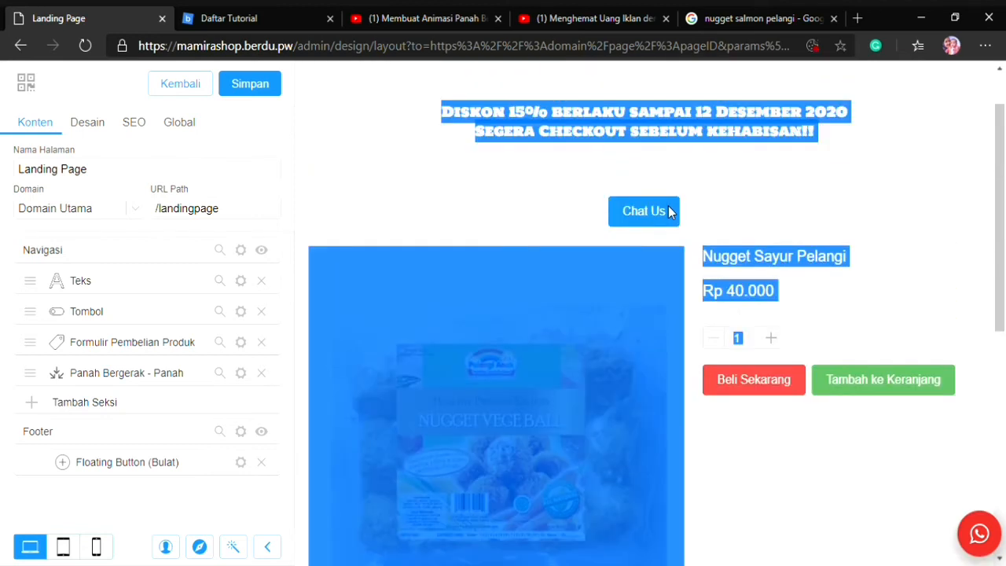
click(771, 216)
scroll(610, 277, down, 6)
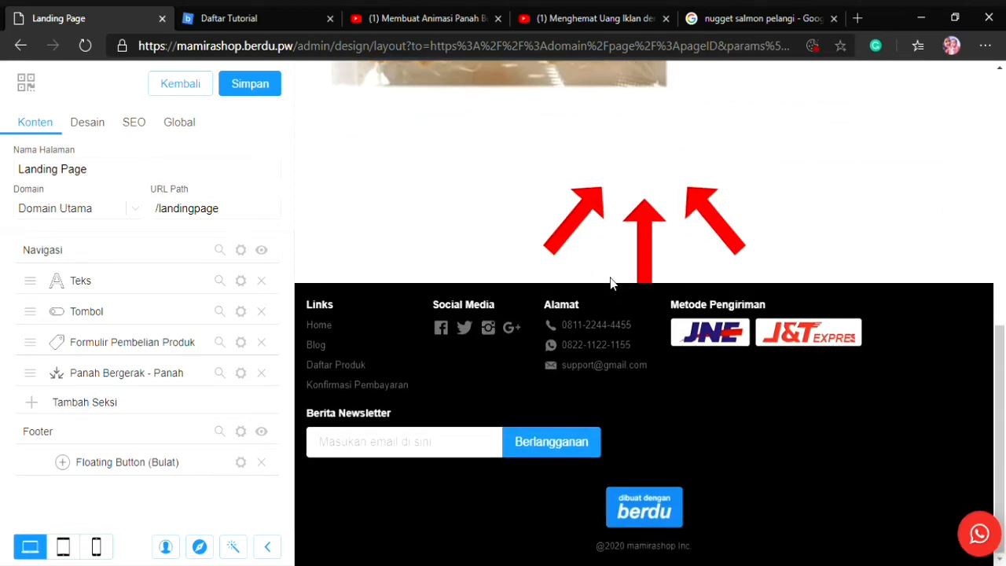
scroll(611, 276, up, 6)
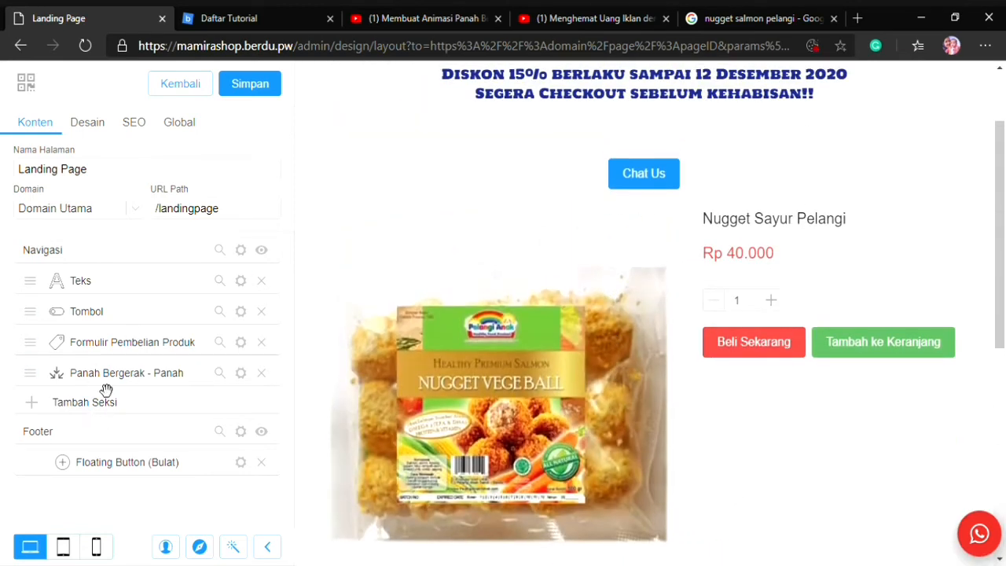
drag(106, 391, 109, 363)
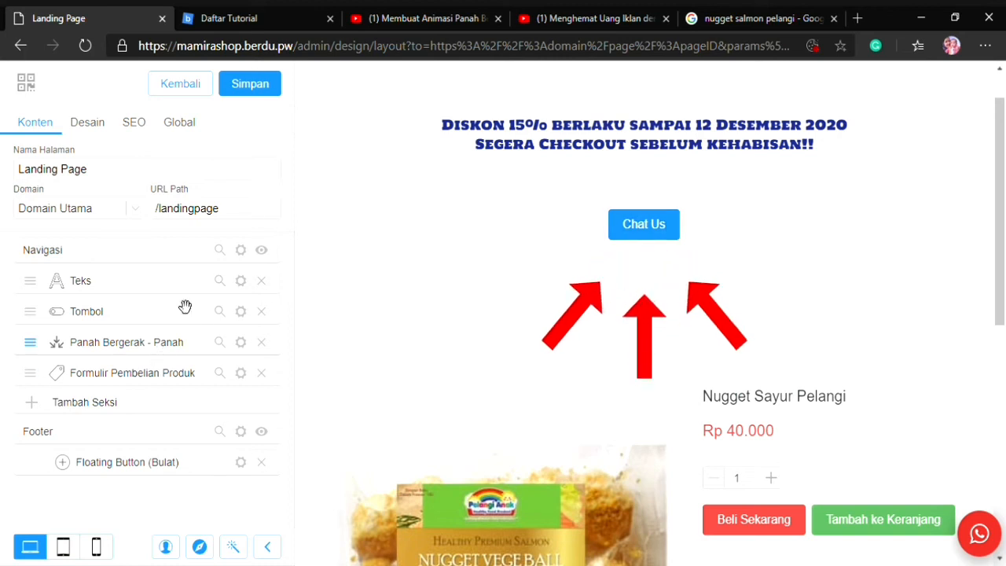
click(267, 94)
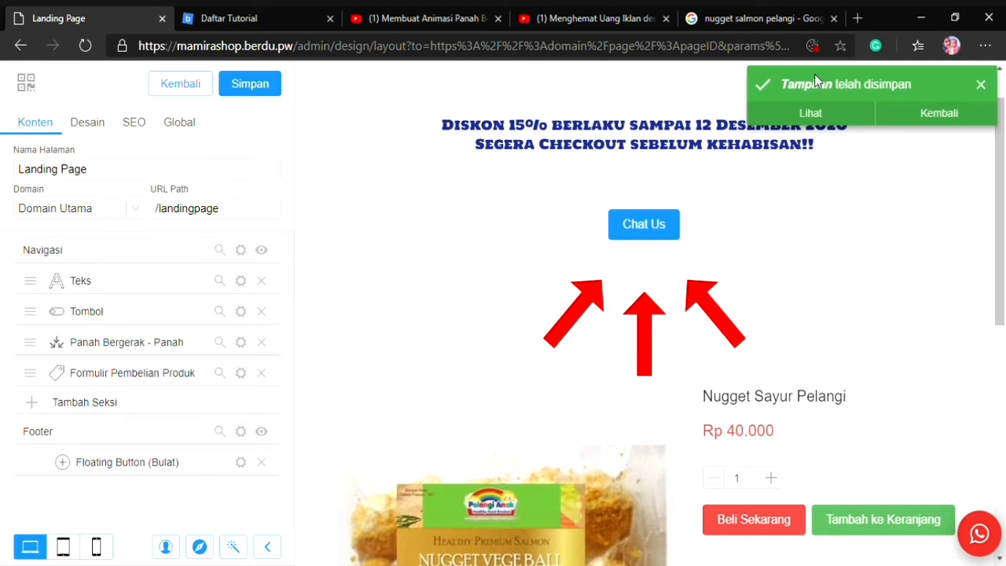
View the live Landing Page and check the moving arrows below the Chat Us button
click(811, 113)
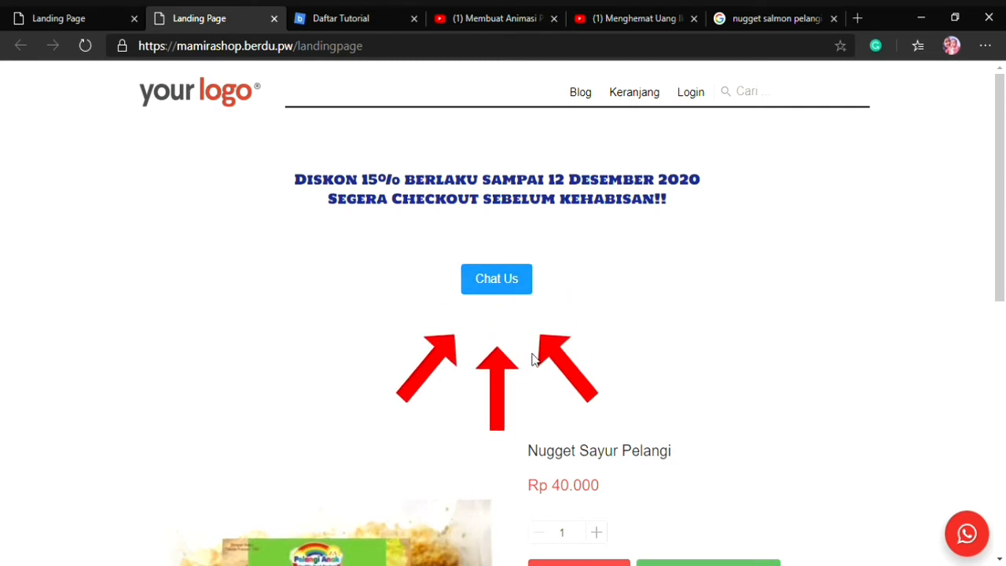
scroll(719, 378, down, 5)
scroll(797, 400, up, 4)
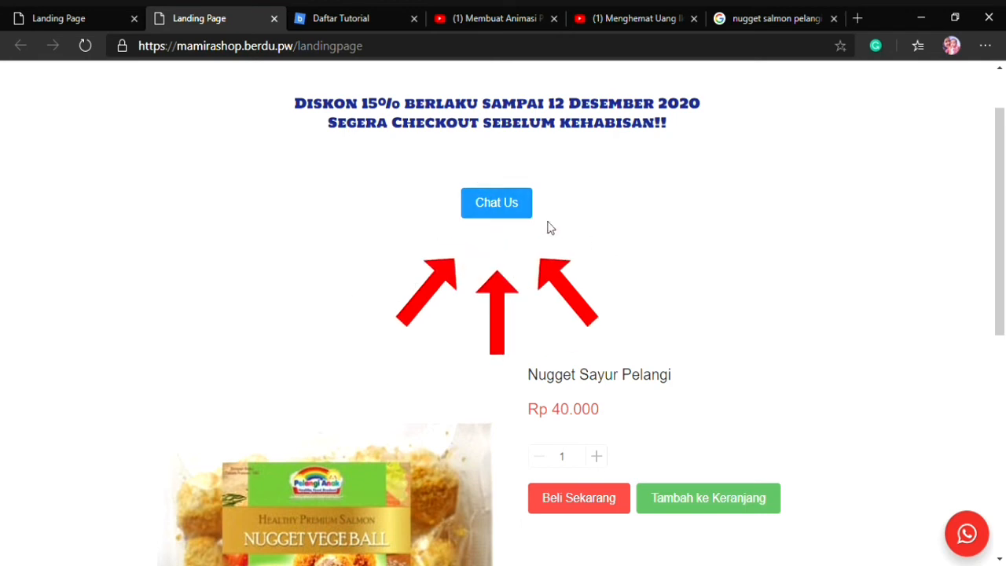
scroll(953, 532, down, 5)
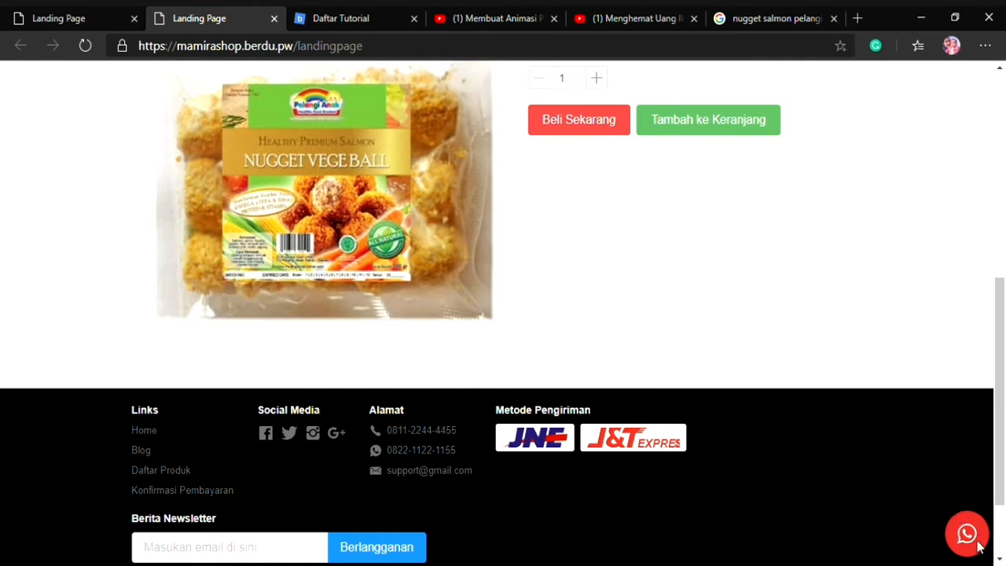
scroll(549, 357, up, 5)
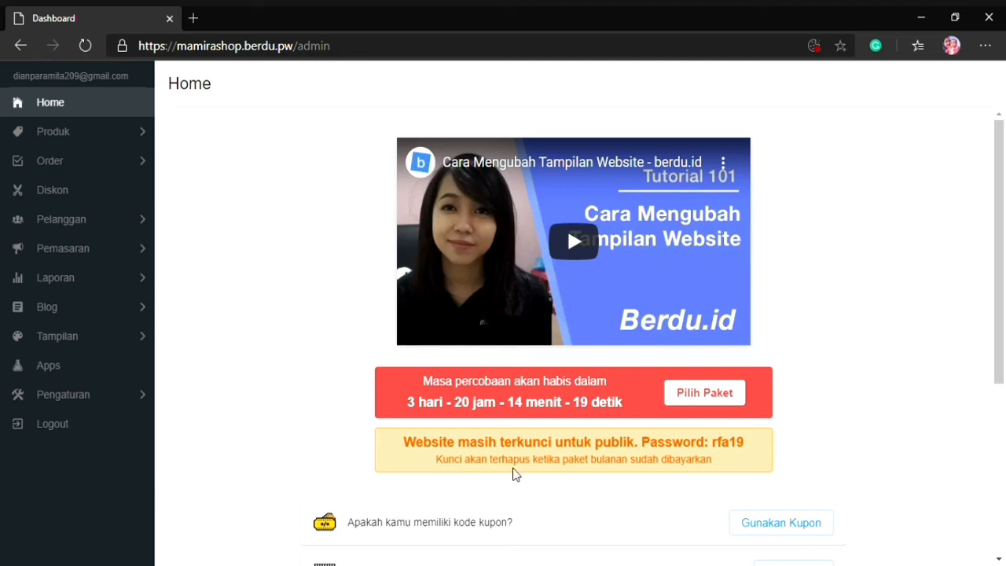
Open the Sosis page for editing from the store's Halaman Tambahan
click(52, 345)
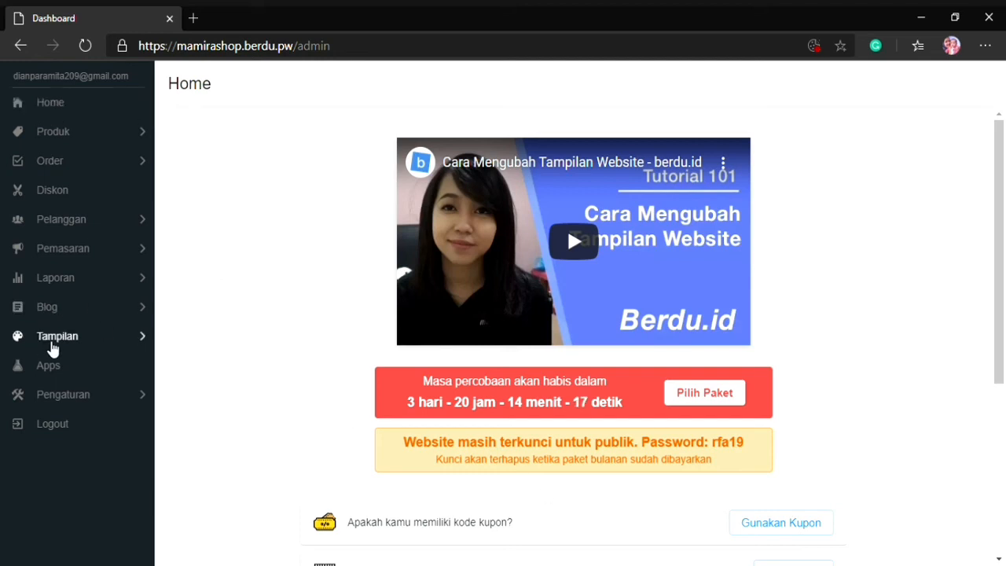
click(105, 172)
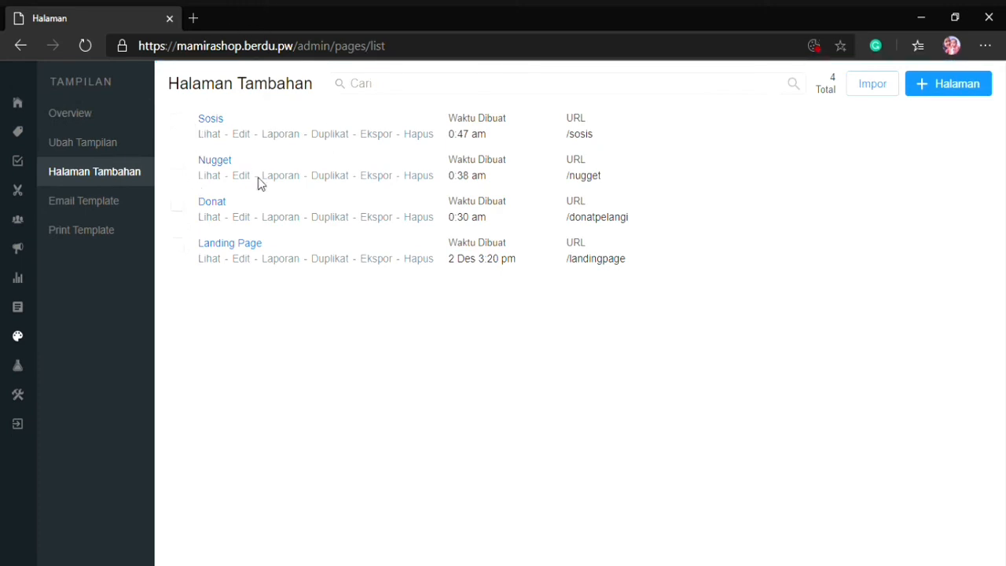
click(245, 135)
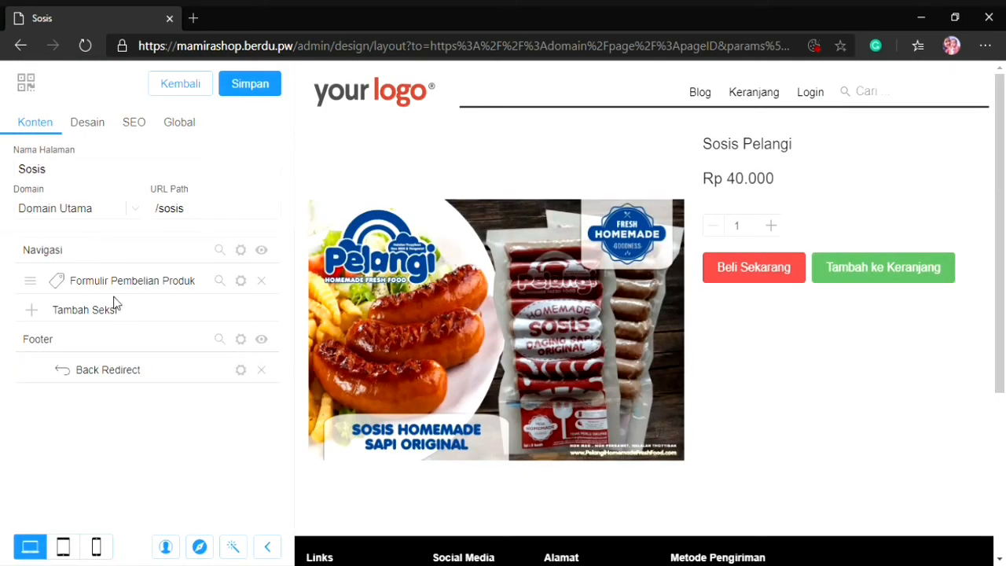
Add a Teks section to the Sosis page and replace its sample text with "Segera check out!"
click(58, 311)
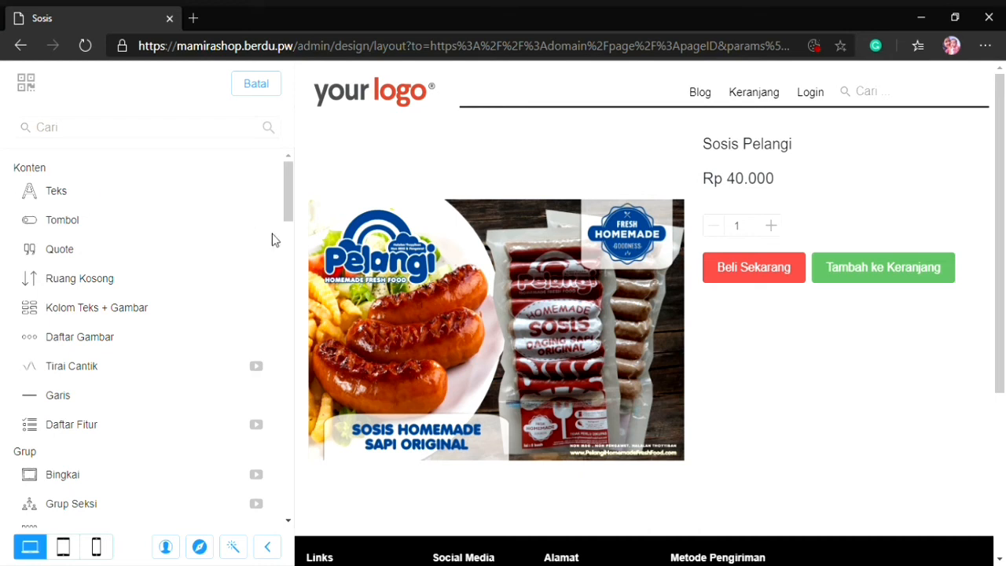
click(62, 191)
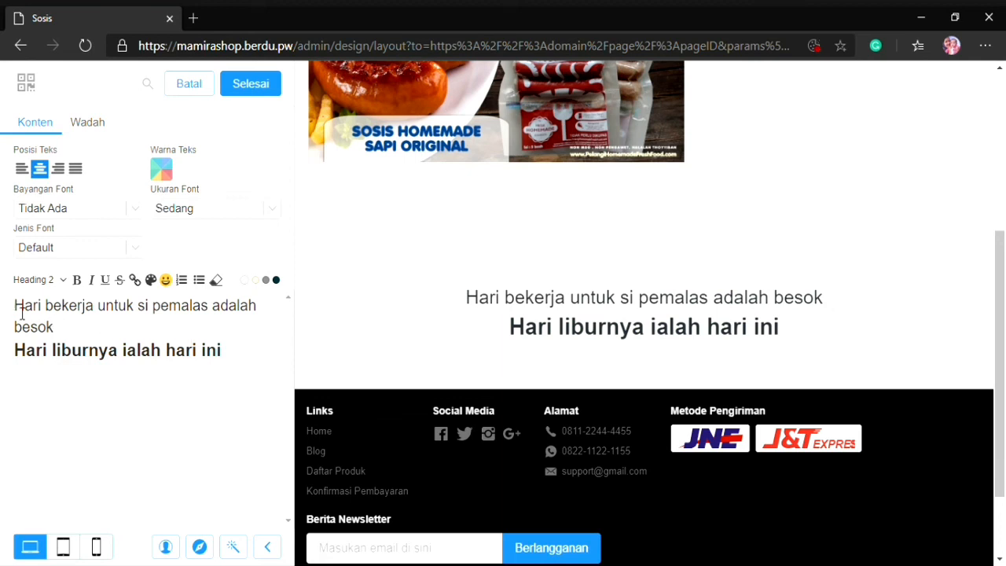
key(ctrl+a)
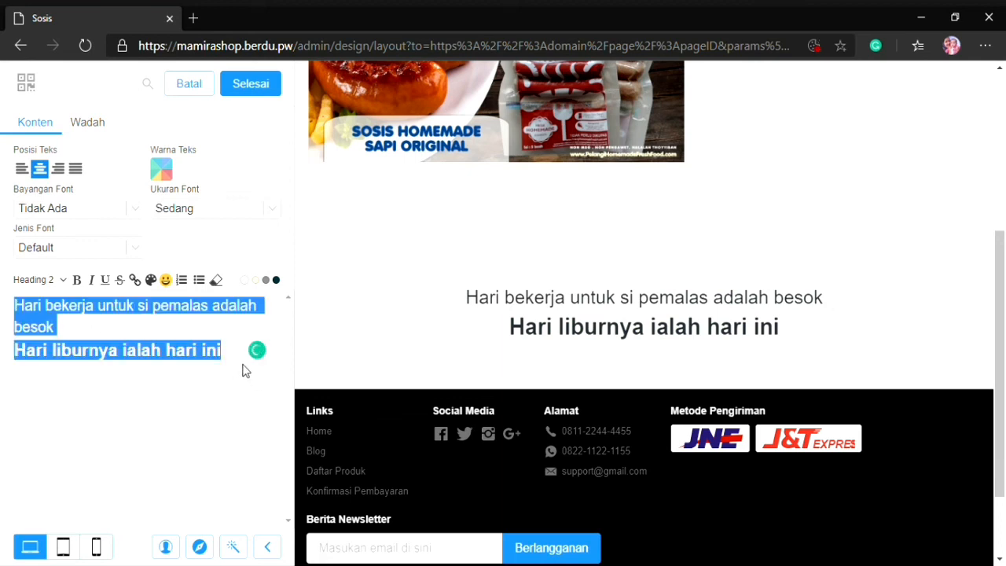
text(Segera)
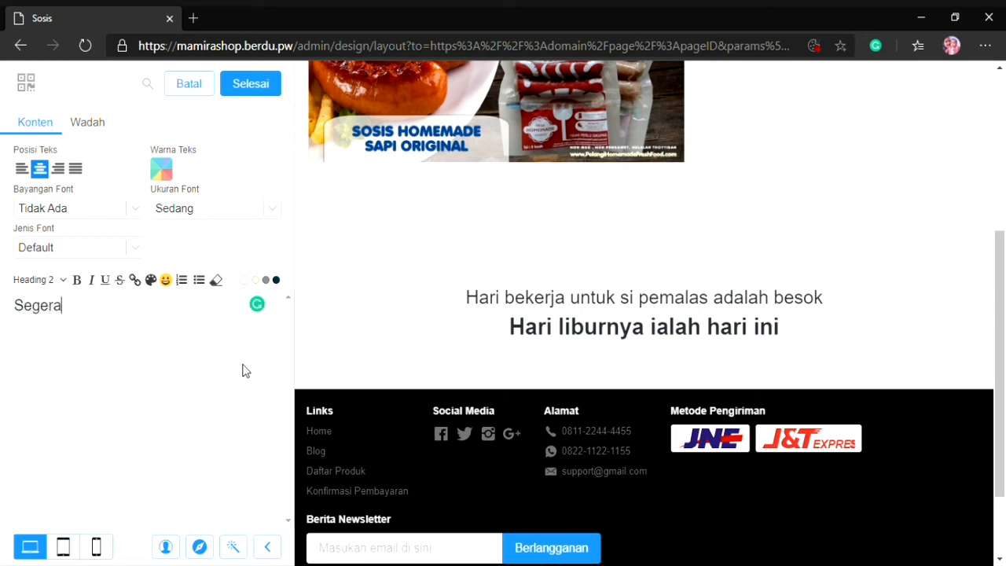
text( chec)
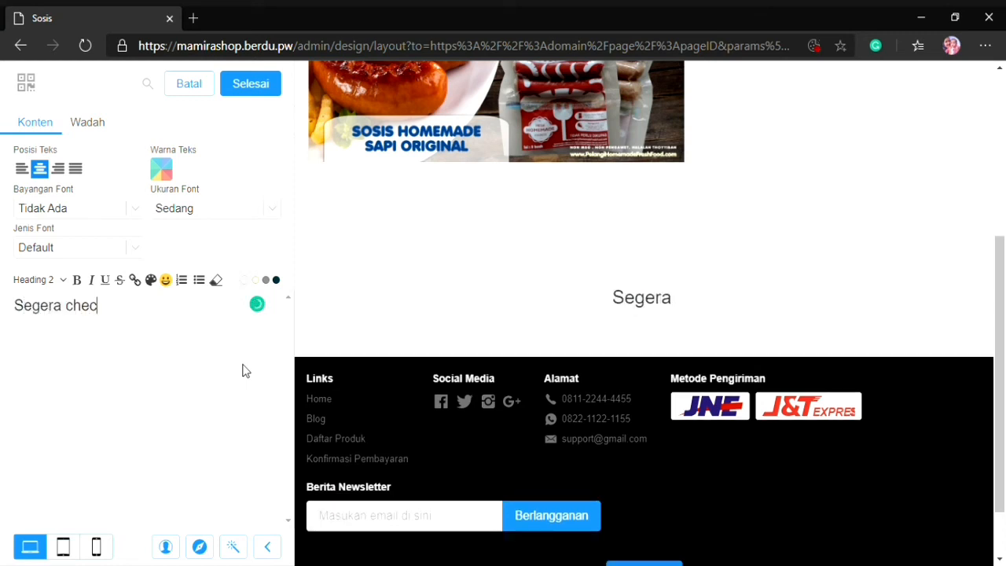
text(k out)
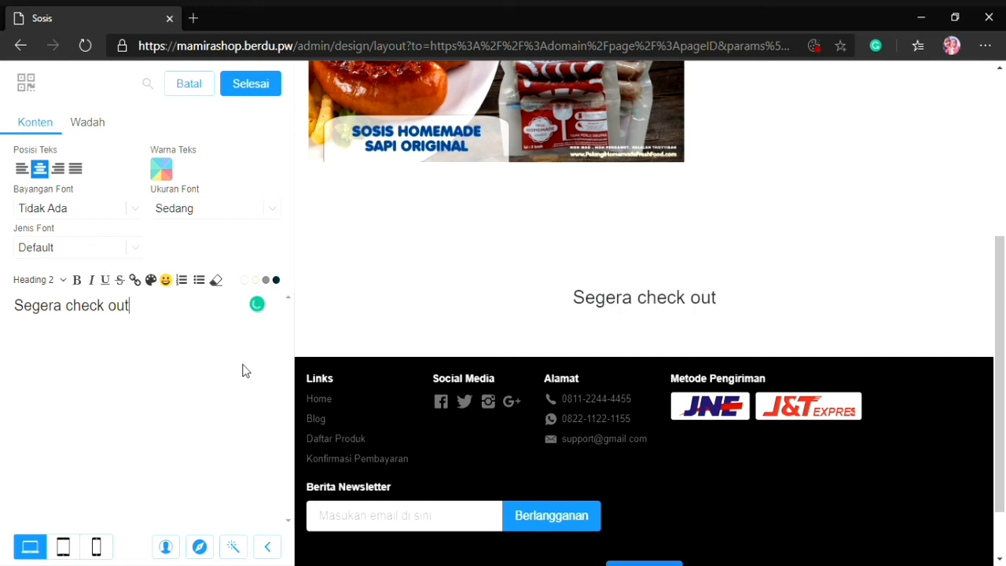
text(!)
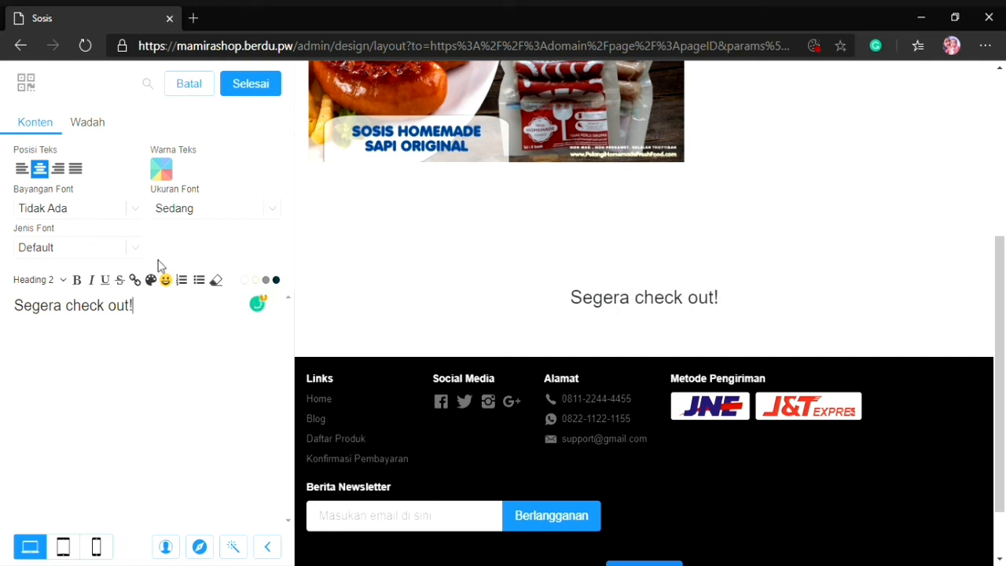
Set the color of the "Segera check out!" text to red #D32F2F
click(170, 171)
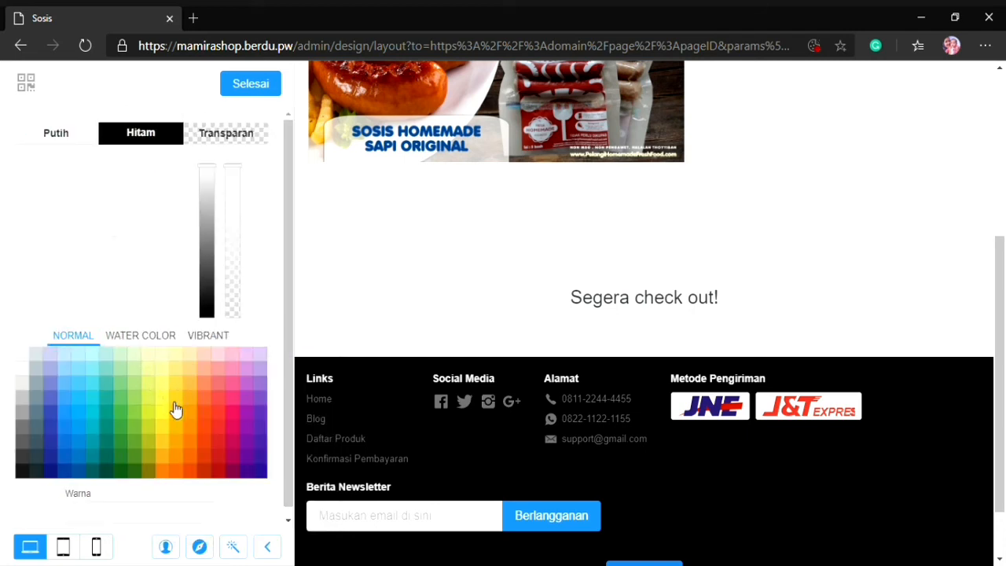
click(218, 441)
click(250, 85)
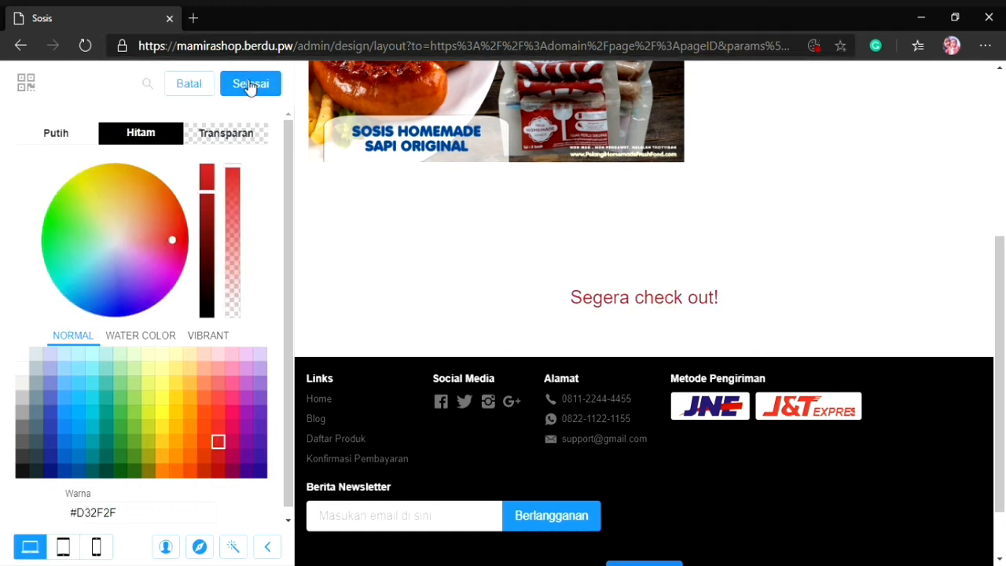
Set the font of the "Segera check out!" text to Chewy and finish editing the Teks section
click(97, 246)
click(128, 219)
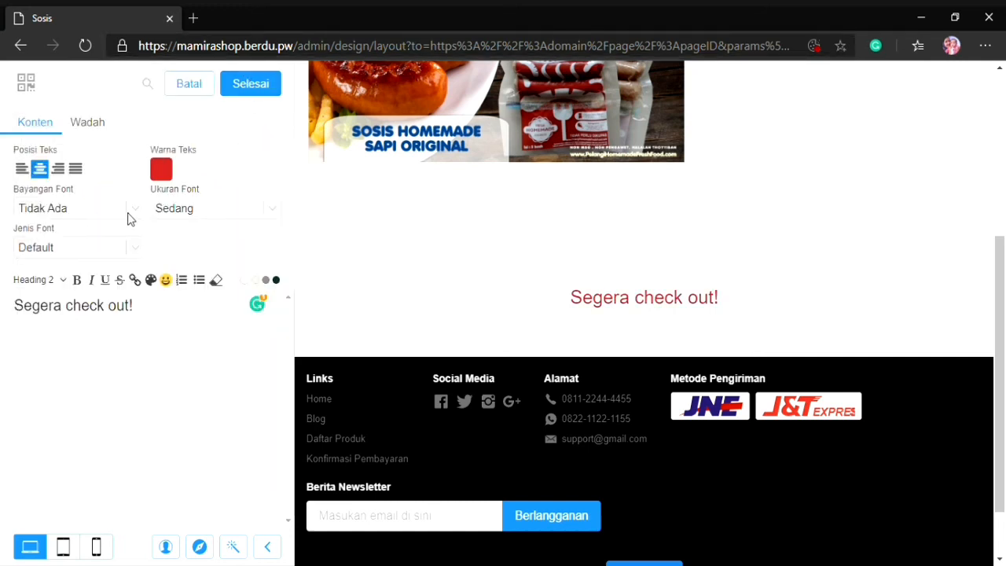
click(132, 249)
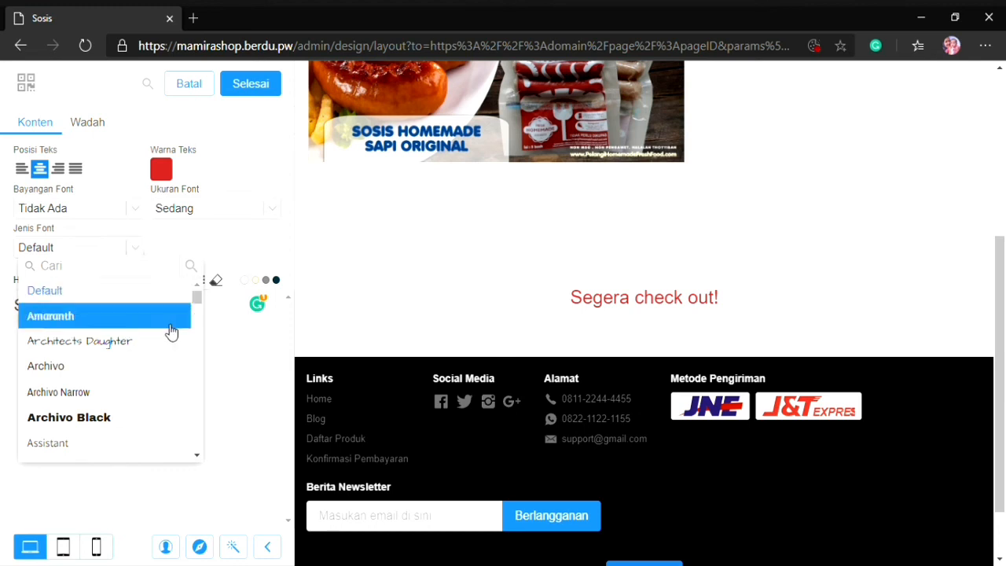
drag(199, 297, 198, 314)
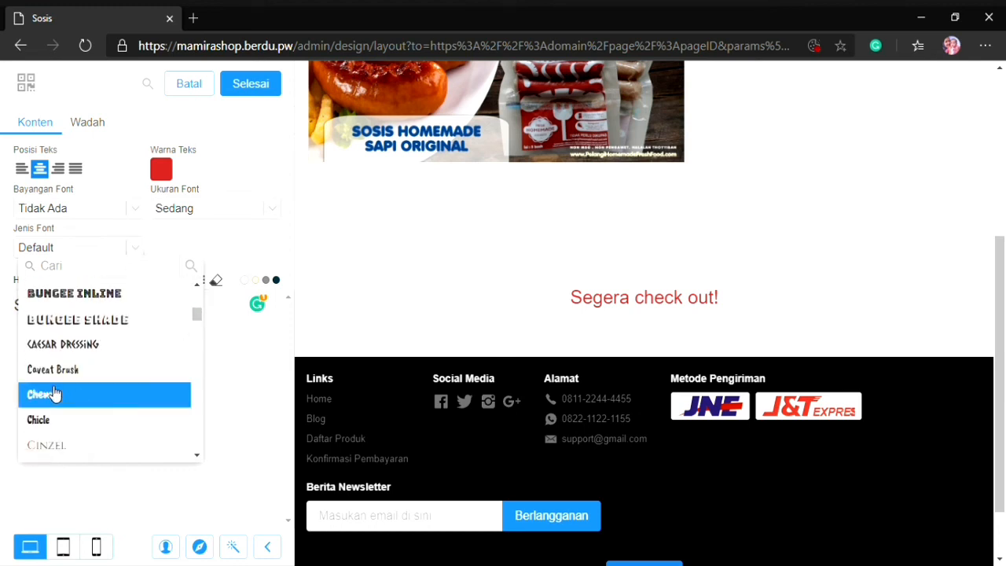
click(53, 393)
click(239, 251)
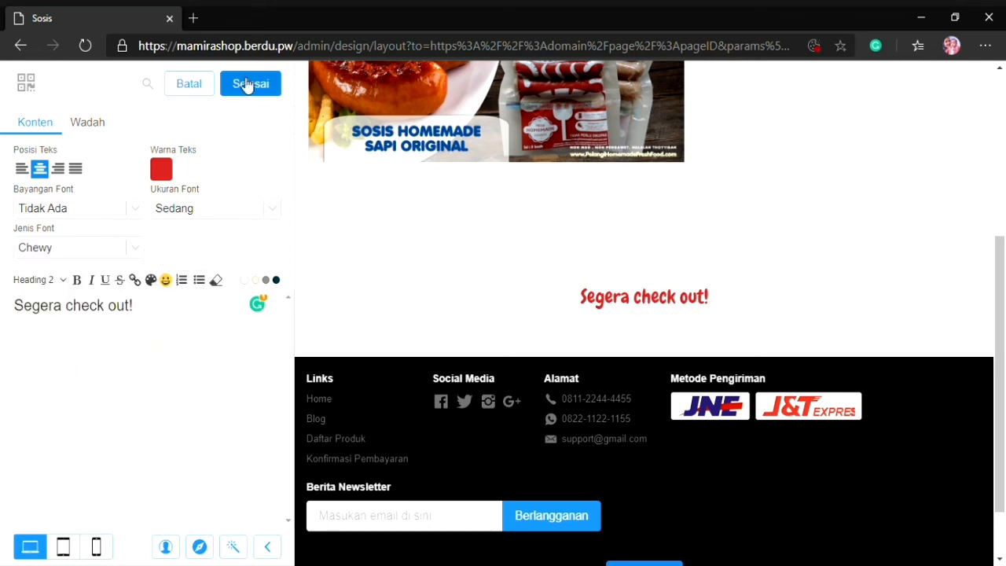
click(246, 85)
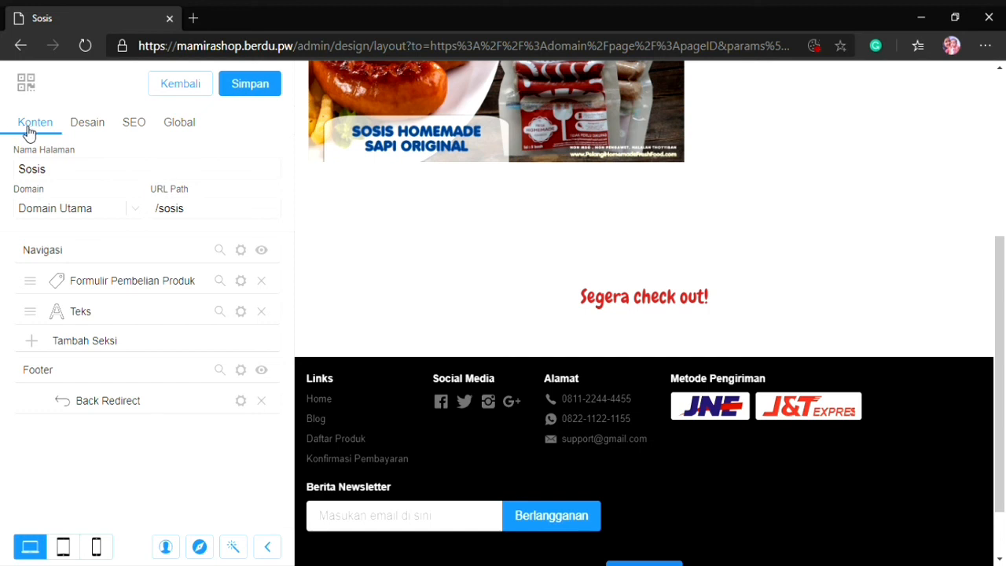
Export the Sosis page's design as a text file
click(80, 135)
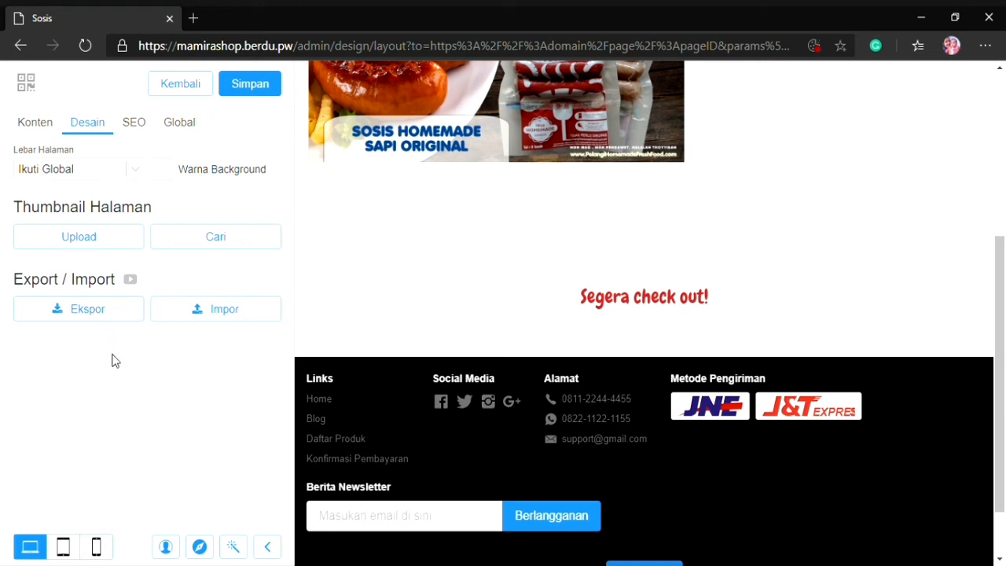
click(102, 315)
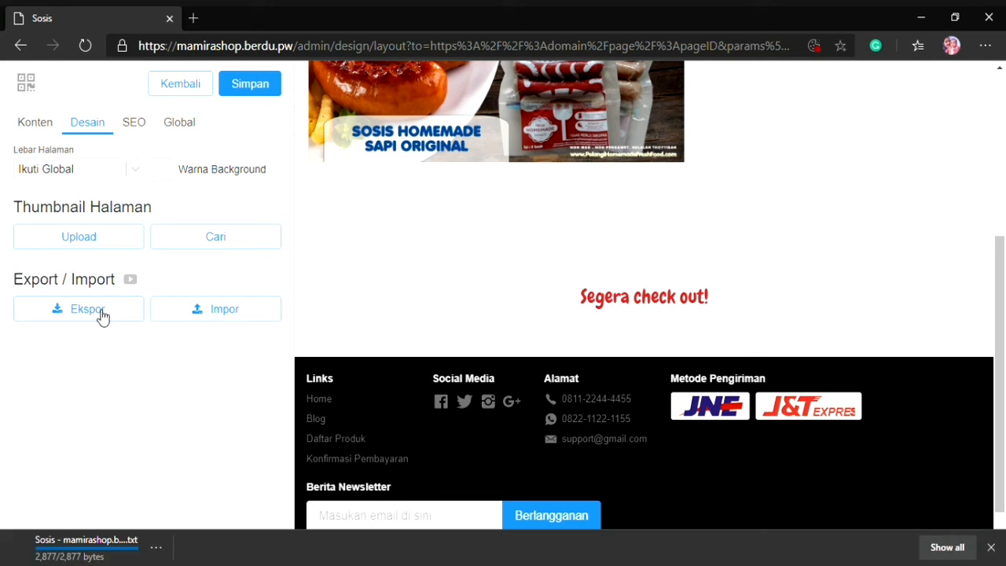
click(102, 315)
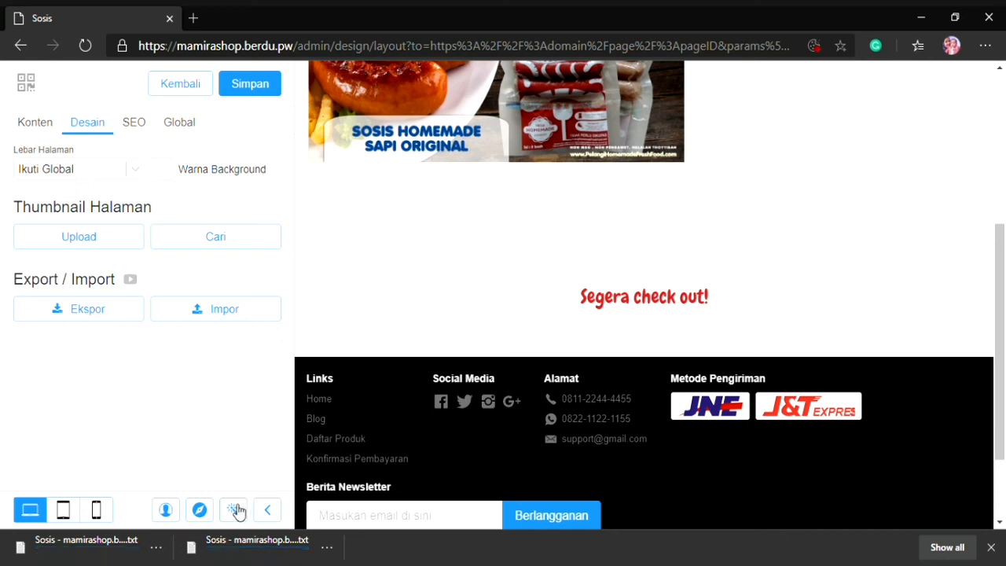
click(233, 510)
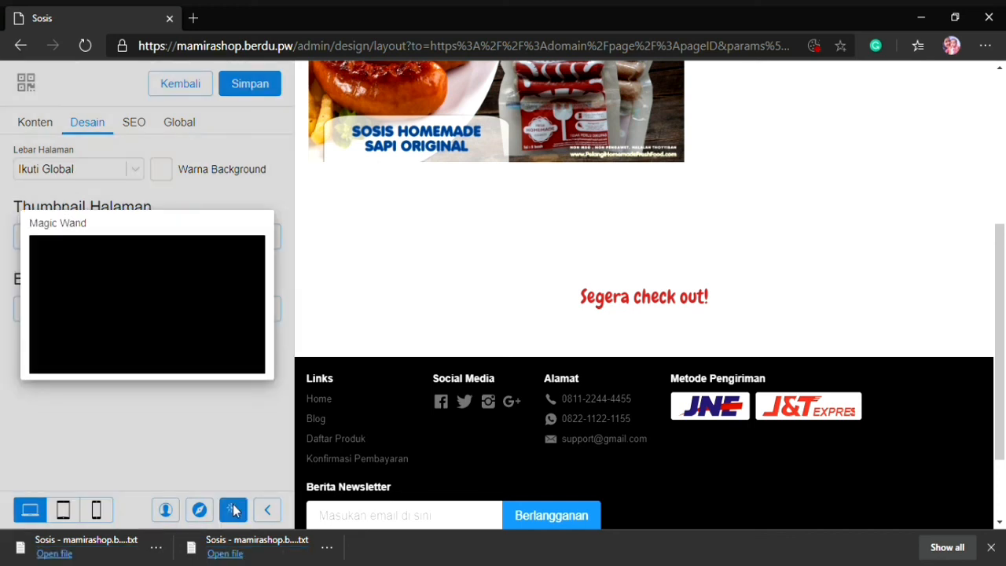
click(233, 507)
Open the Nugget page from Halaman Tambahan and import the exported Sosis design into it
click(197, 513)
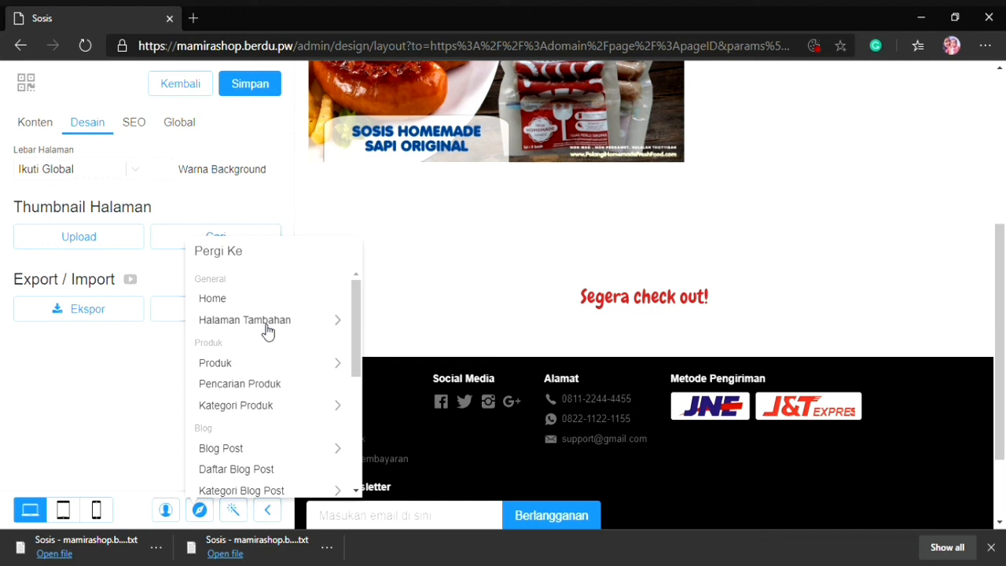
click(336, 322)
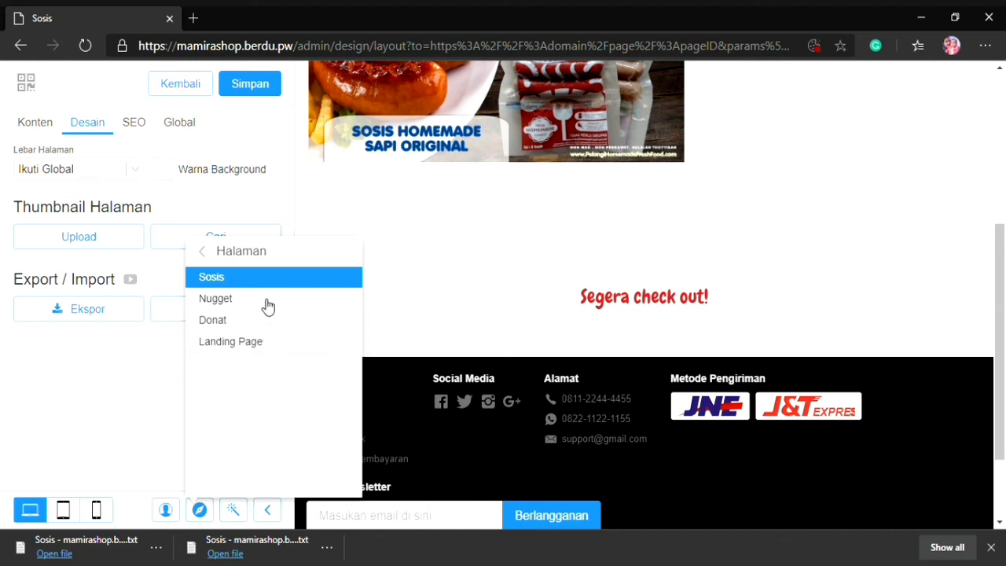
click(264, 298)
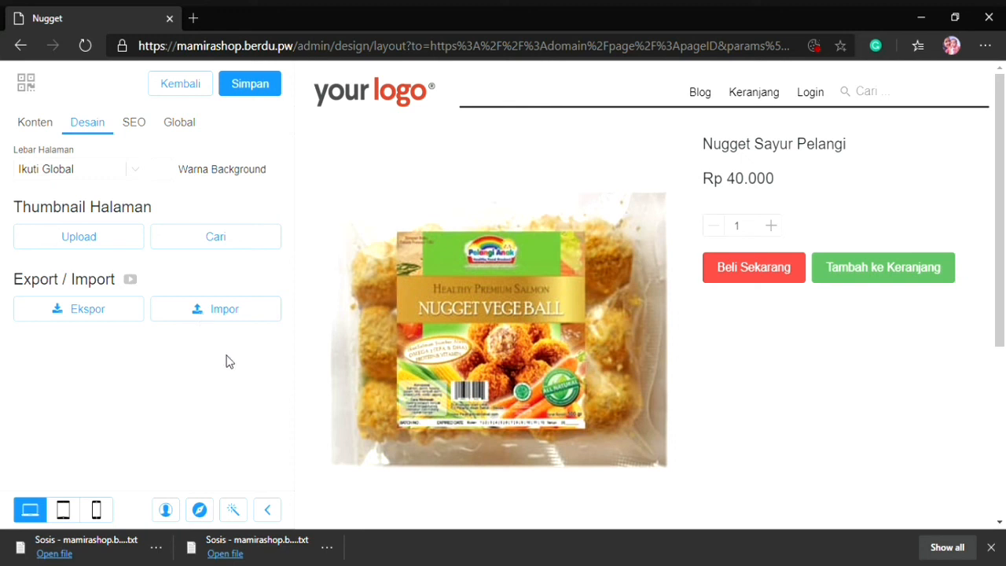
click(214, 314)
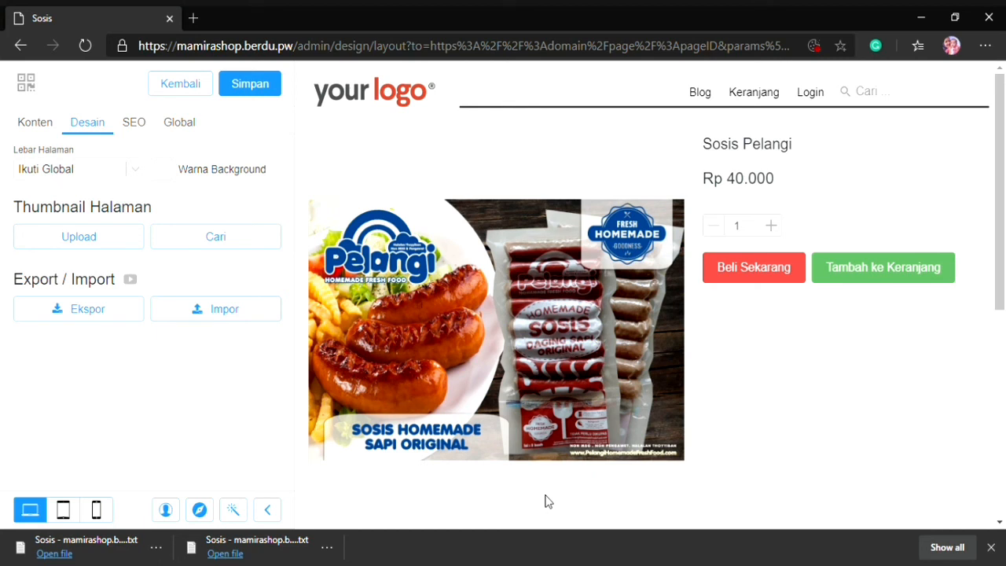
Leave the page editor without saving and open the store's home page for layout editing
click(178, 89)
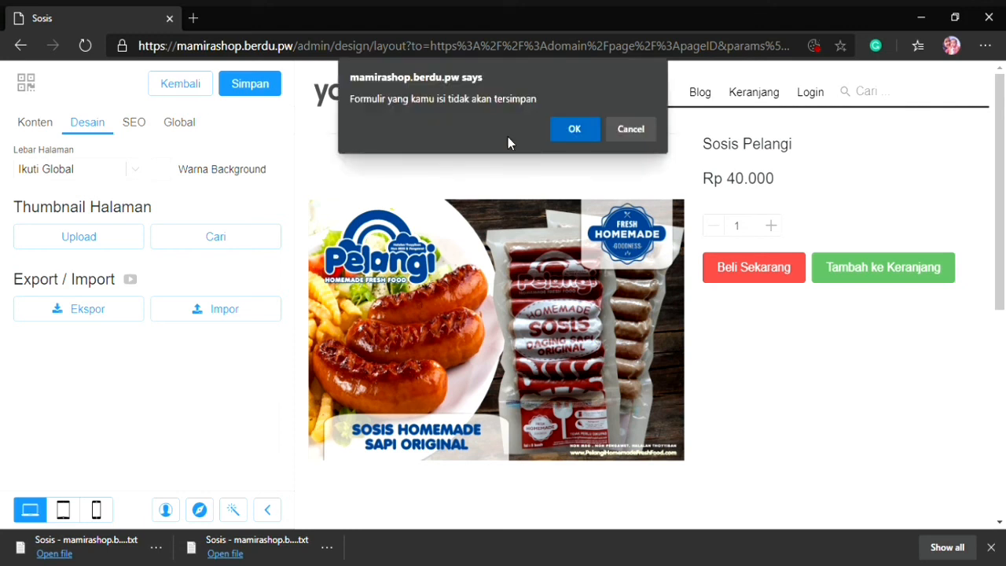
click(572, 129)
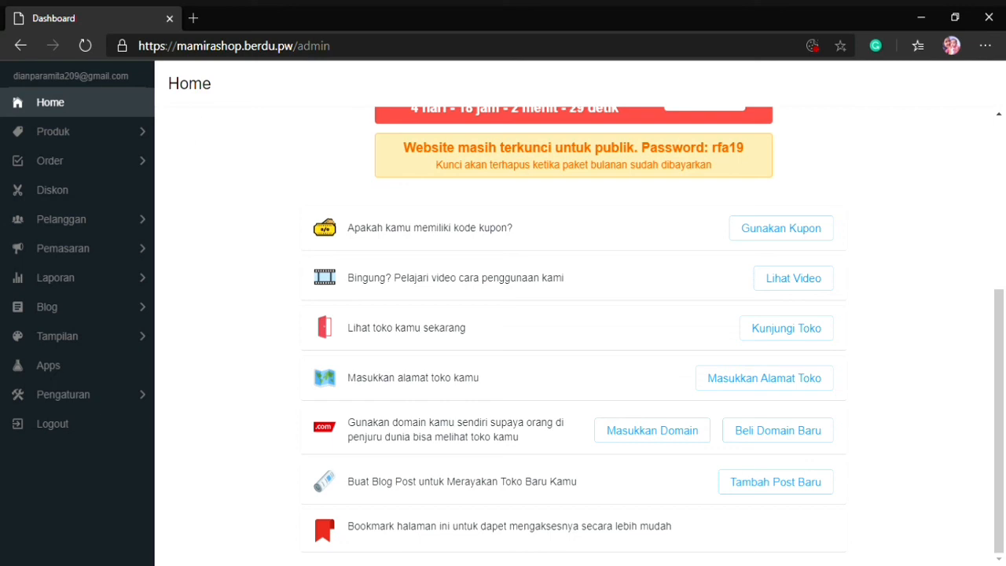
click(88, 339)
click(106, 143)
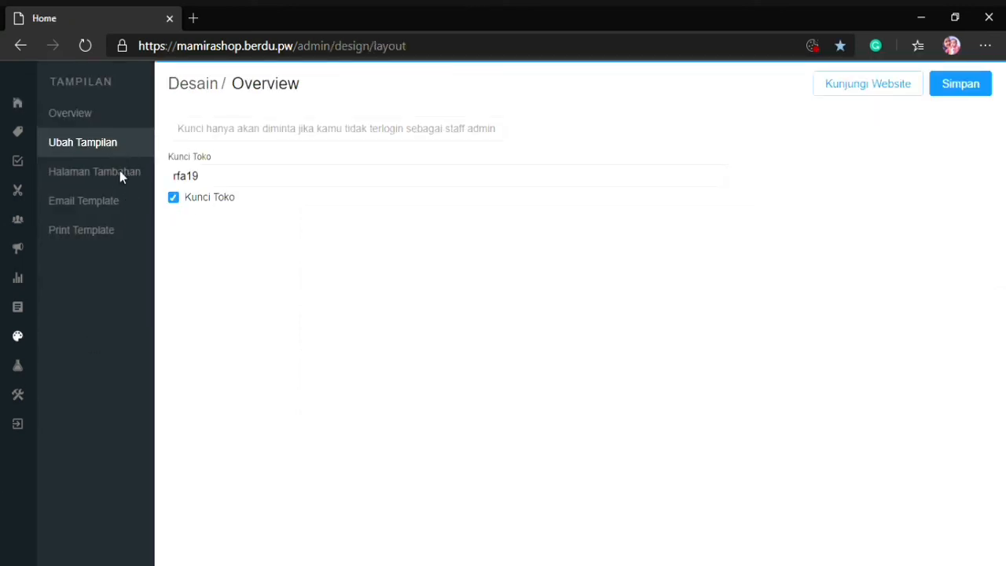
Look through the home page's section list and its preview to review the current layout
scroll(133, 314, down, 3)
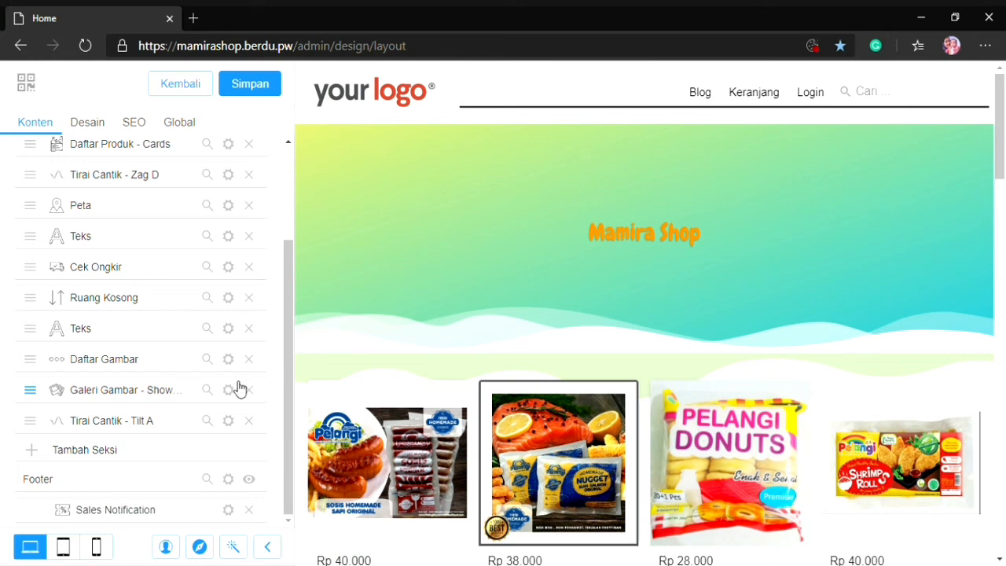
scroll(519, 271, down, 5)
scroll(519, 275, up, 5)
scroll(528, 400, down, 1)
scroll(528, 401, down, 2)
scroll(78, 361, up, 3)
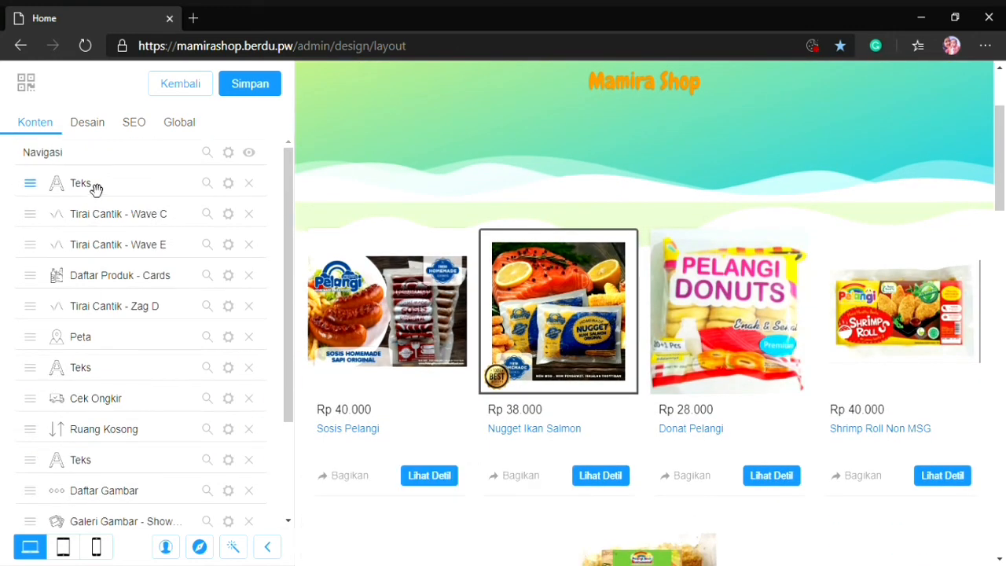
scroll(117, 404, down, 3)
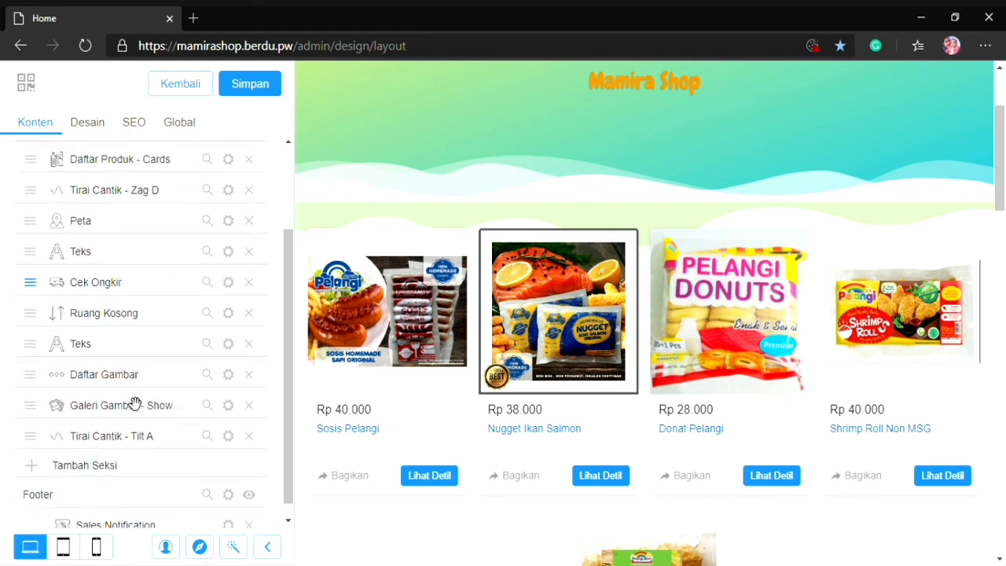
scroll(93, 468, up, 3)
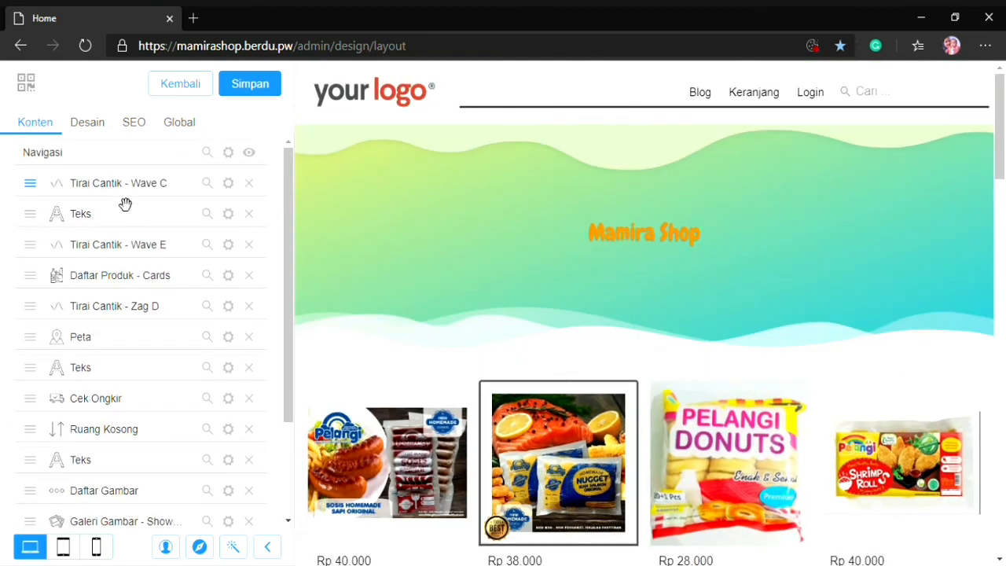
drag(124, 199, 135, 230)
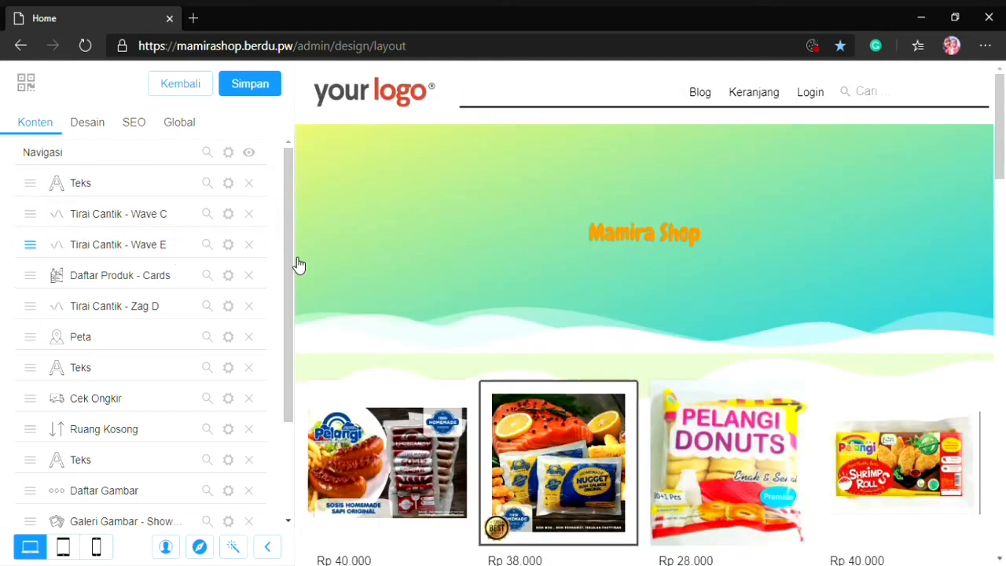
Enable Balik ke Kanan for the Tirai Cantik - Wave C section and finish its settings
click(227, 214)
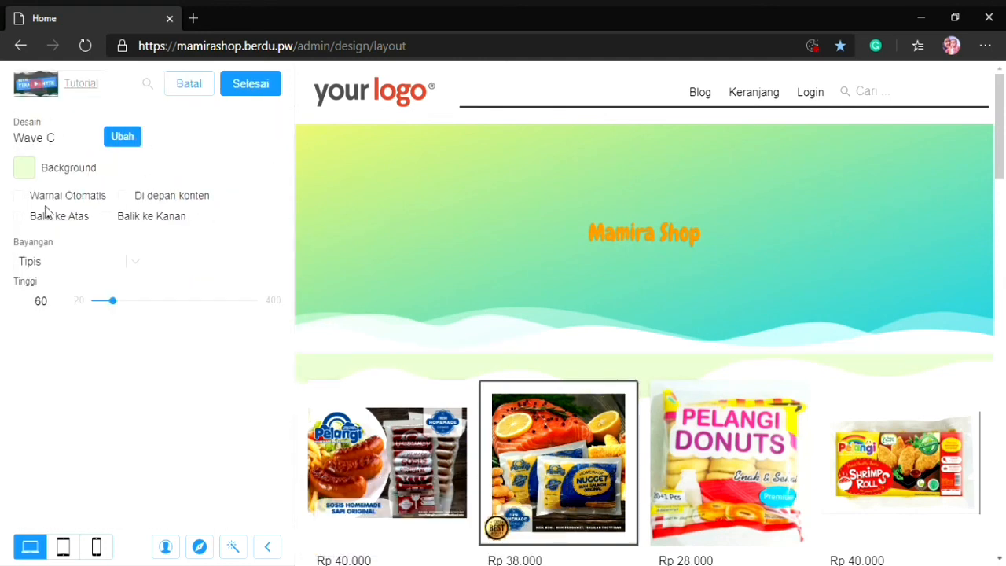
click(19, 197)
click(19, 196)
click(19, 216)
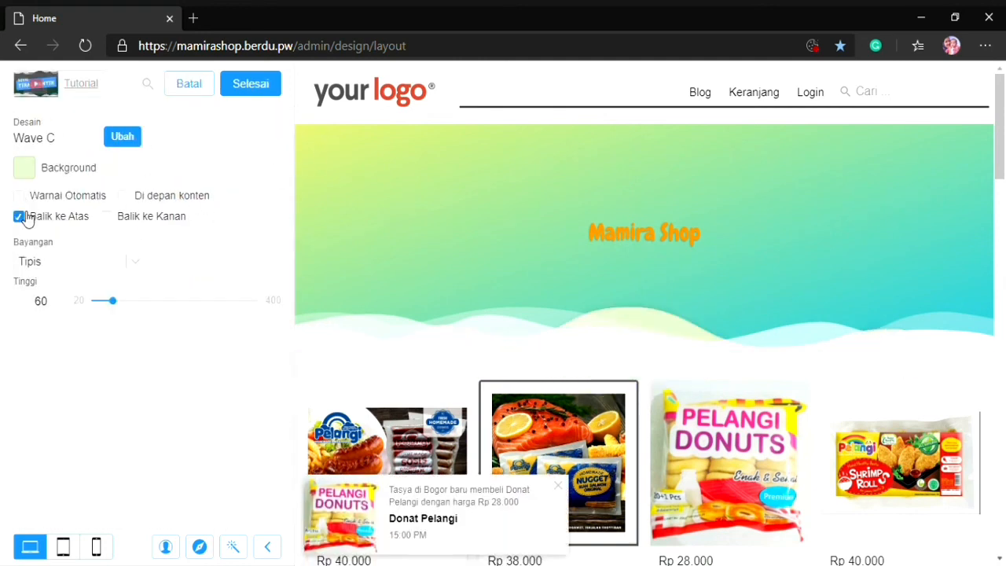
click(106, 216)
click(19, 217)
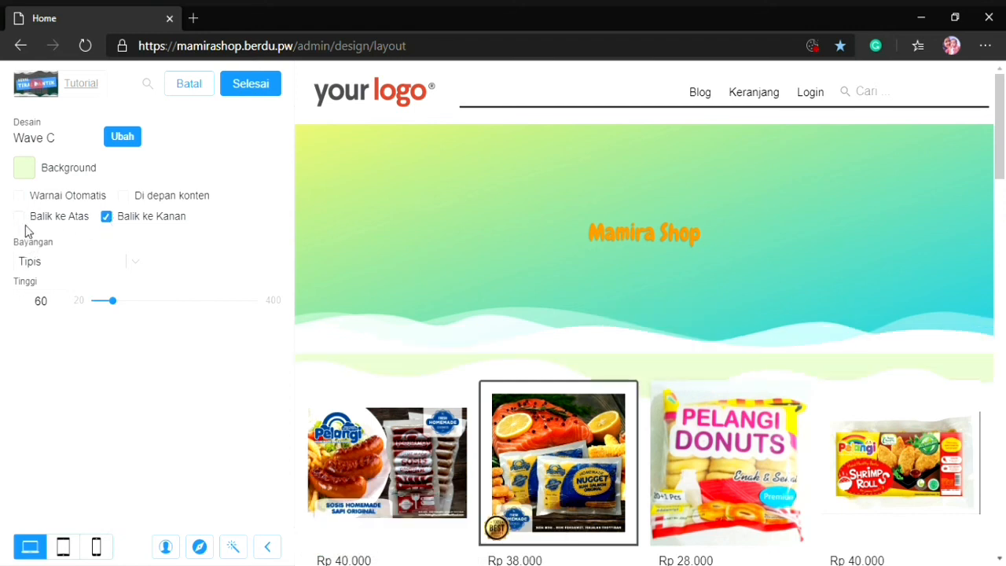
click(250, 83)
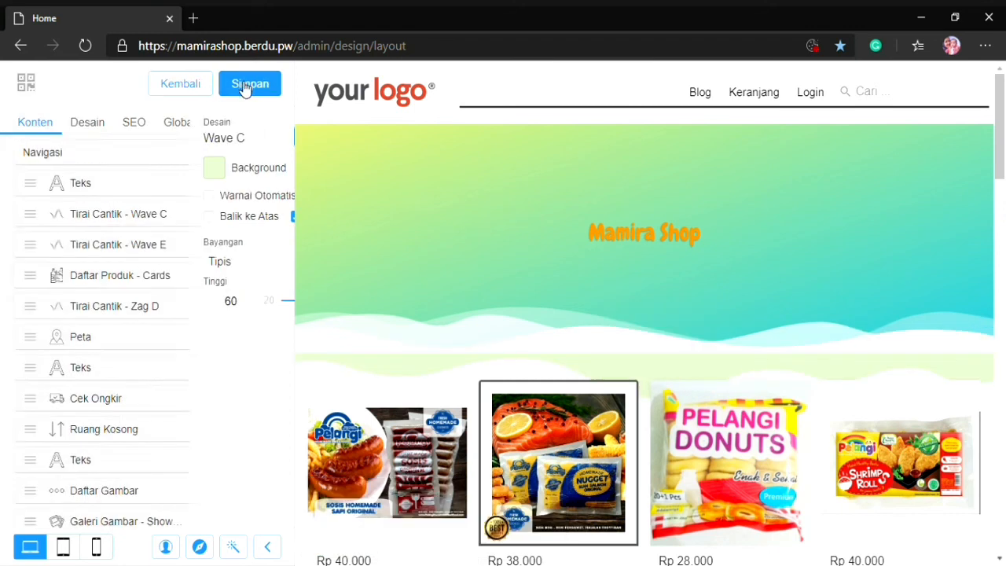
Remove the Tirai Cantik - Wave E and Tirai Cantik - Zag D sections from the home page
click(249, 244)
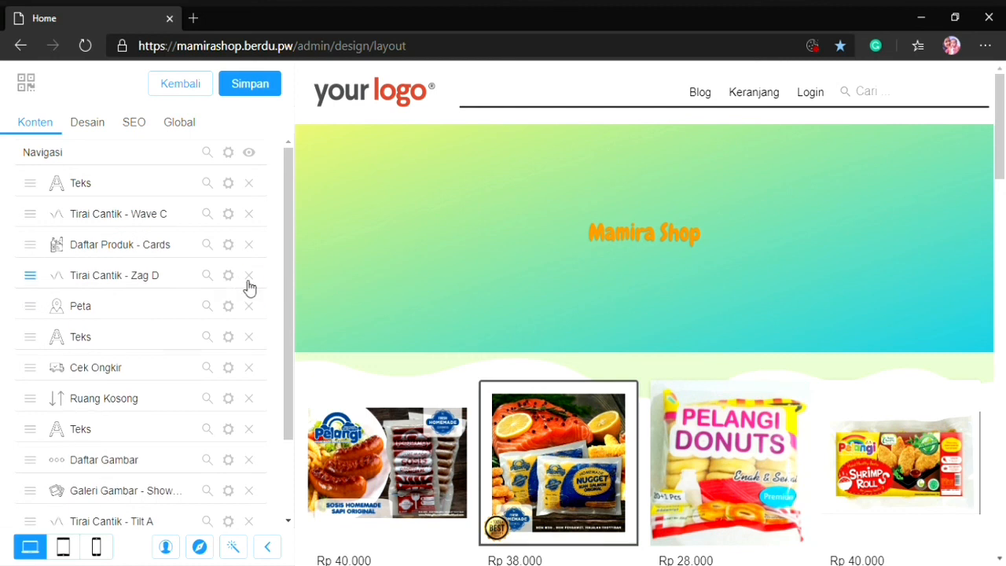
click(248, 274)
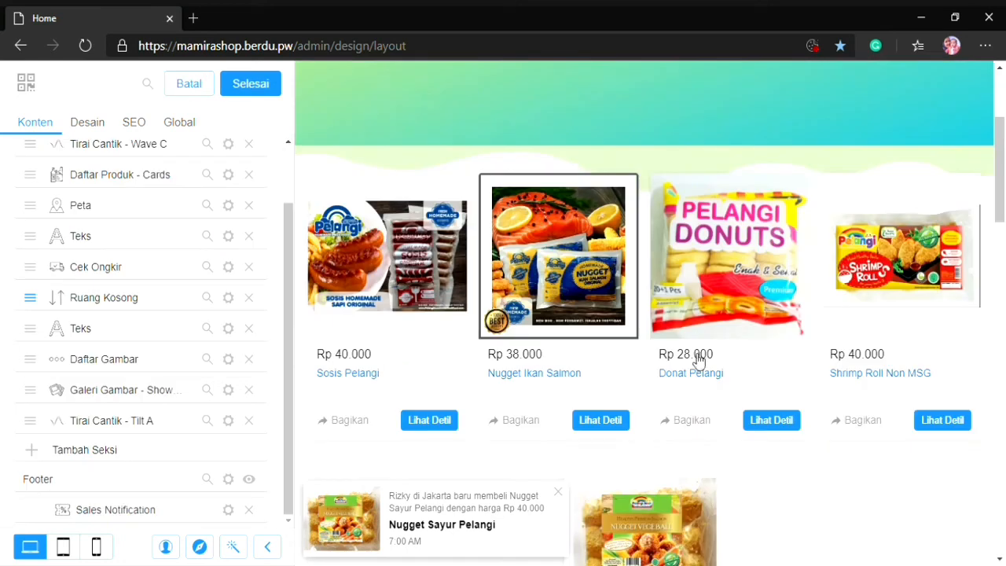
Set the product source of the Daftar Produk - Cards section to Tentukan Manual
scroll(481, 469, down, 3)
scroll(481, 468, down, 2)
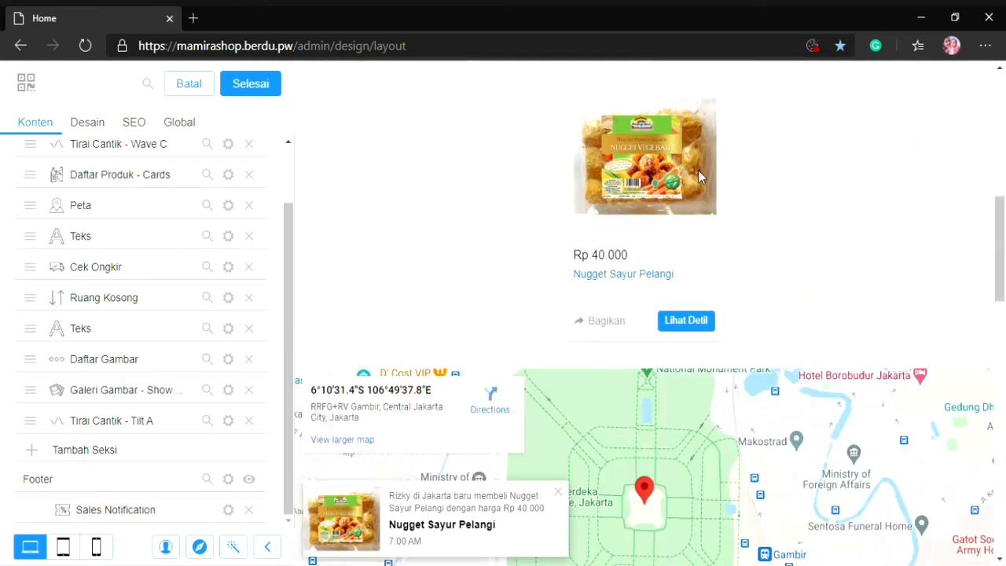
click(461, 310)
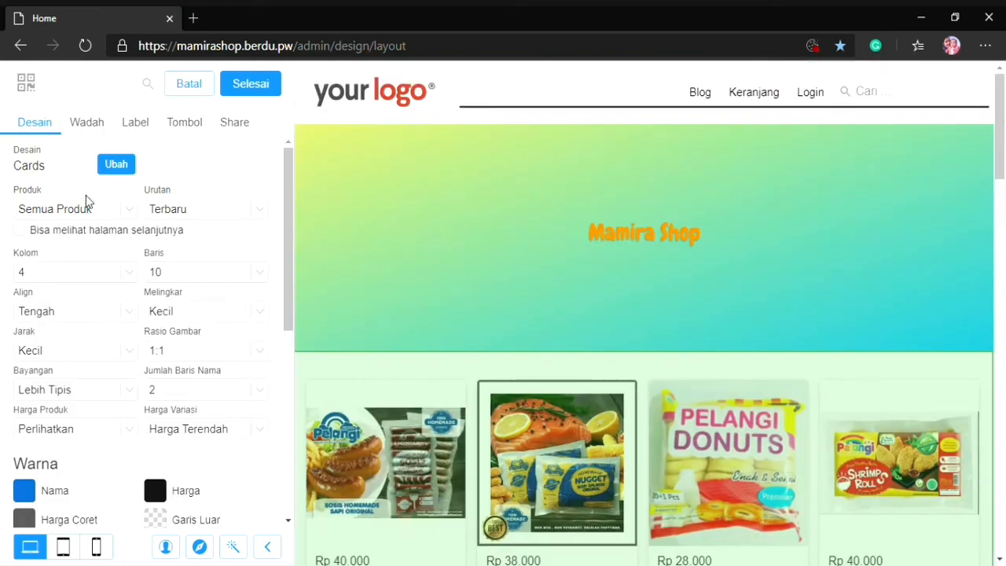
click(117, 213)
click(102, 273)
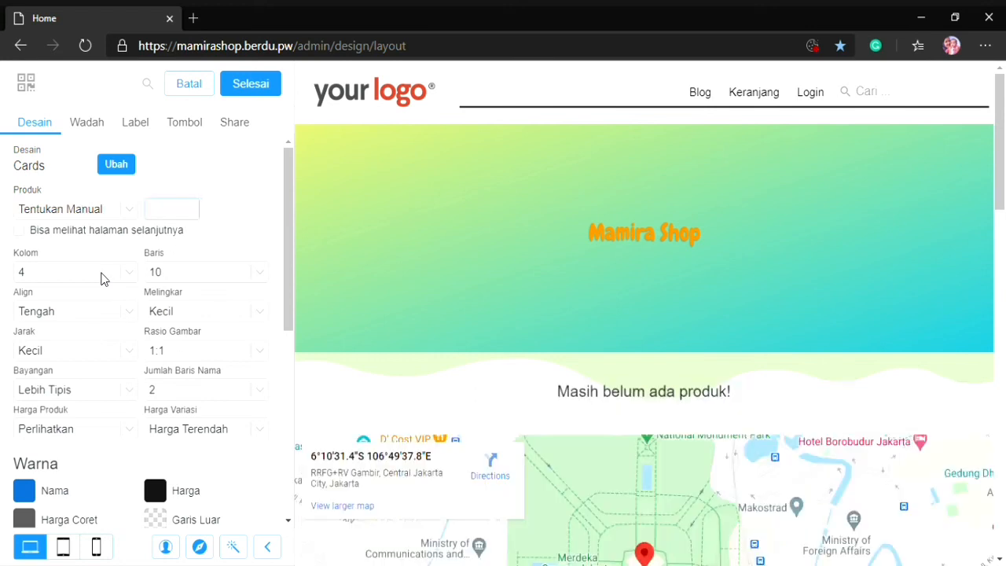
Add Shrimp Roll Non MSG and Nugget Ikan Salmon to the manual product list and finish the section's settings
click(193, 214)
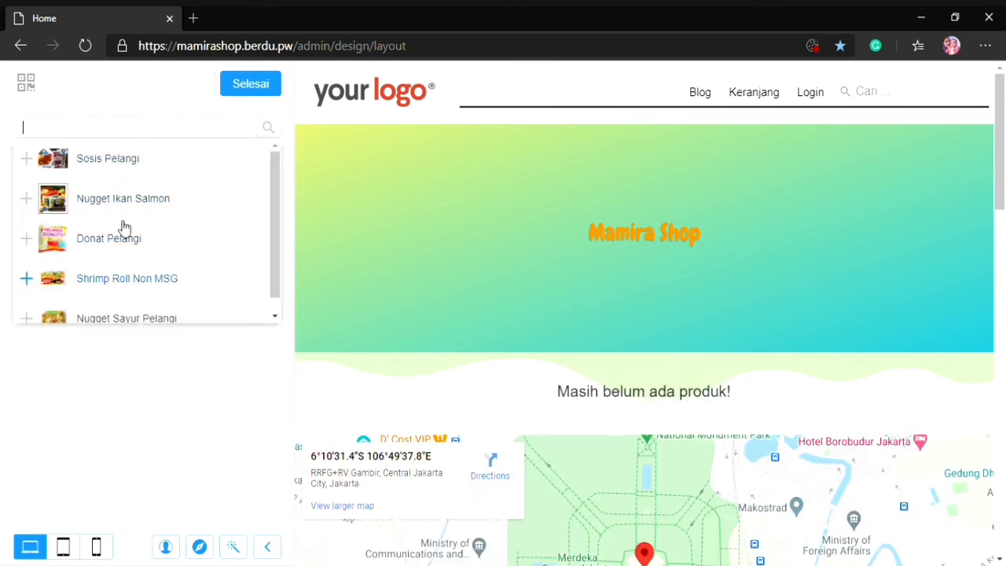
scroll(102, 256, down, 1)
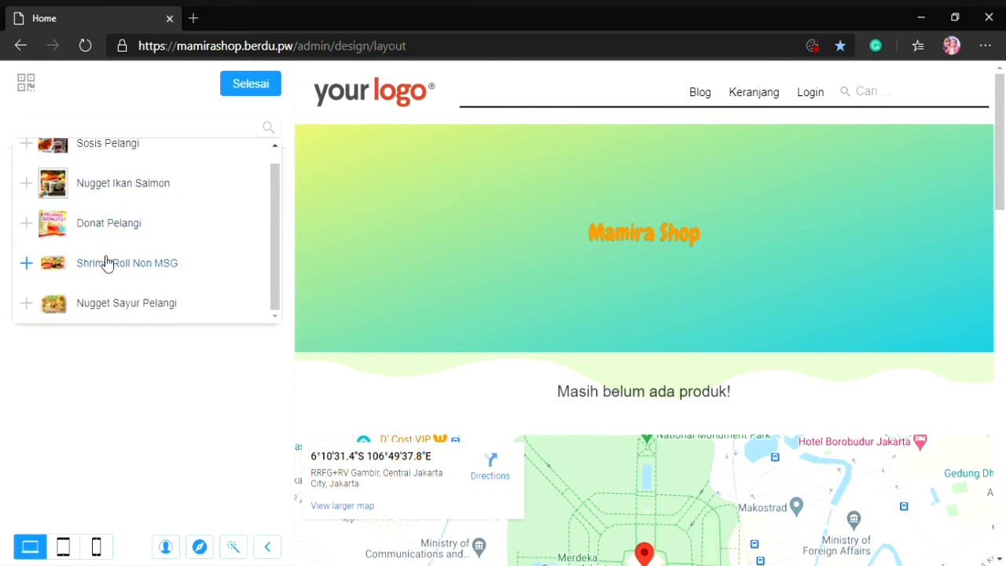
click(107, 263)
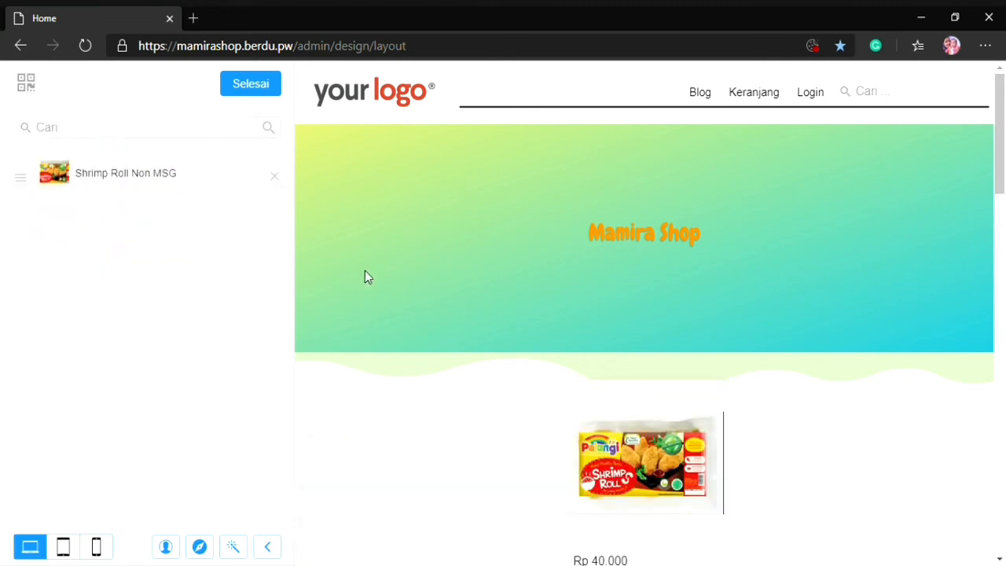
click(103, 132)
click(103, 198)
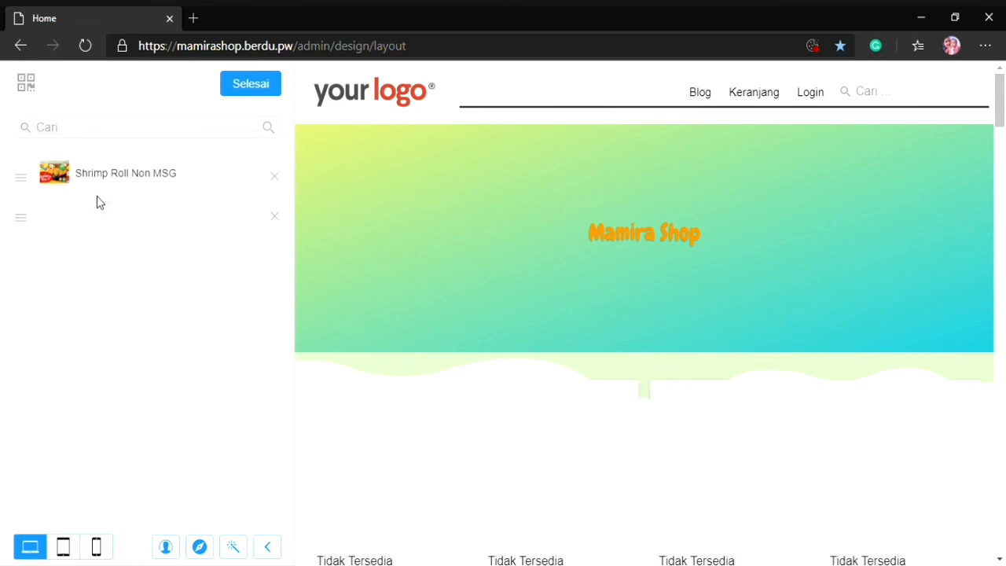
click(256, 85)
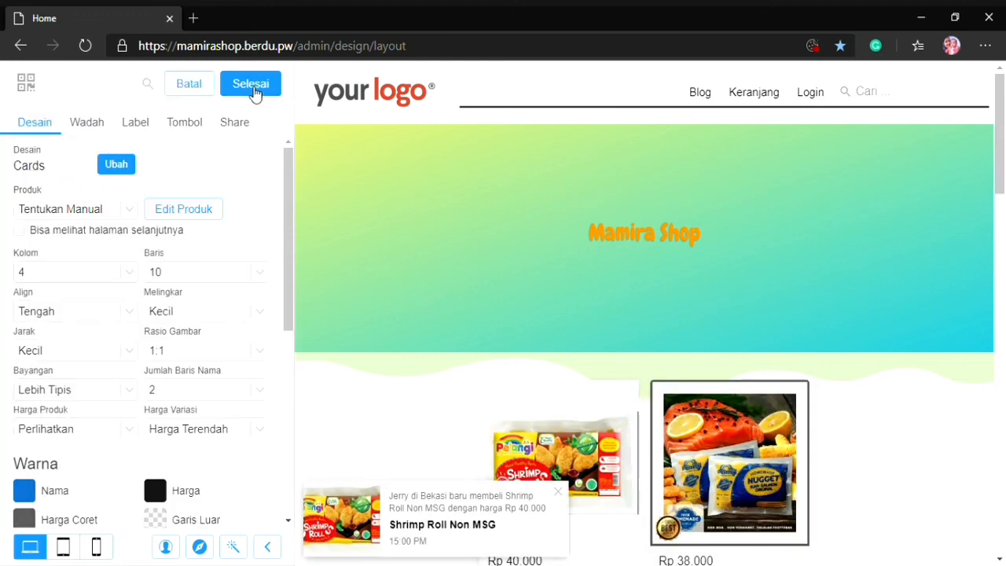
click(262, 93)
click(250, 83)
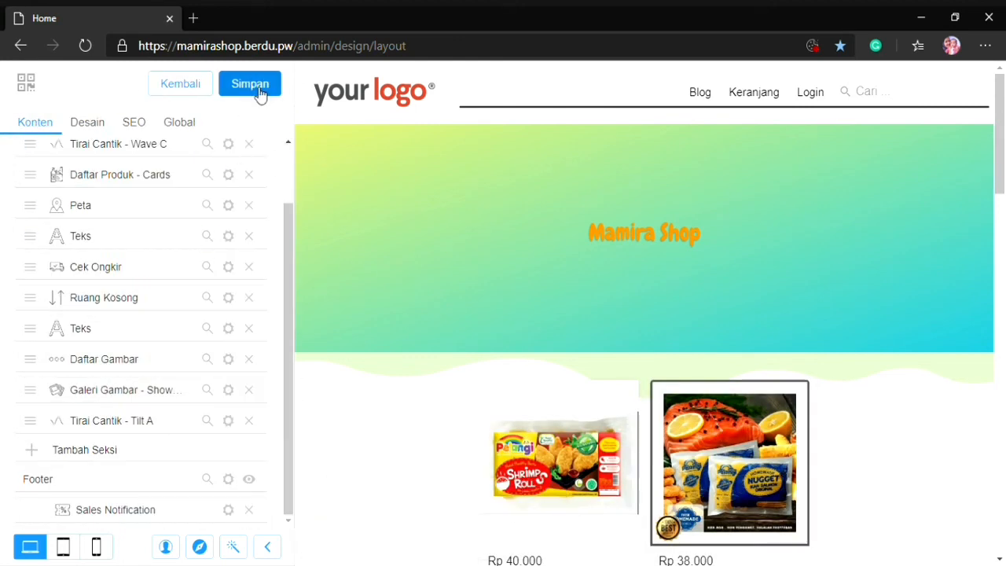
Remove the Peta section from the home page
scroll(433, 330, down, 5)
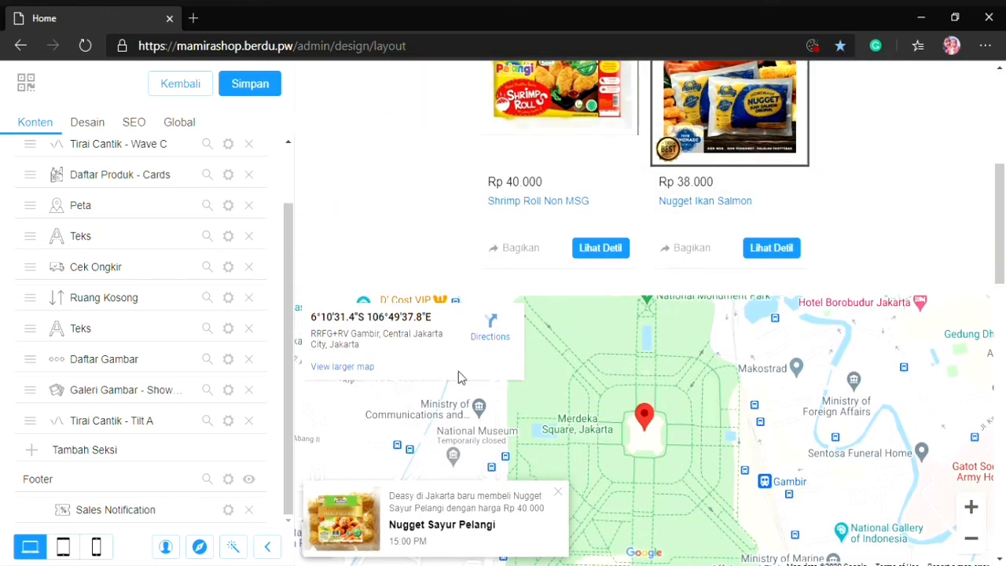
click(248, 205)
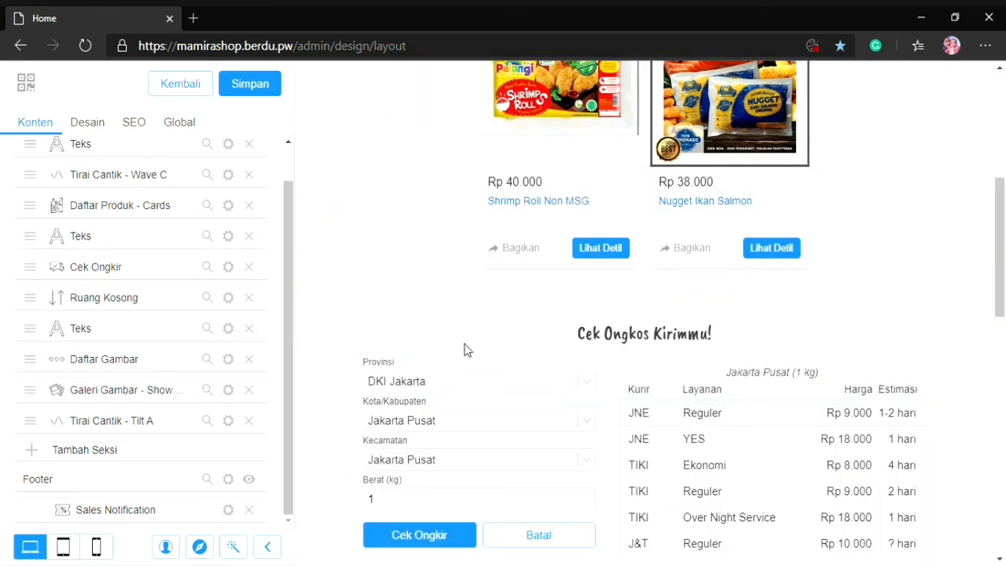
scroll(540, 294, down, 2)
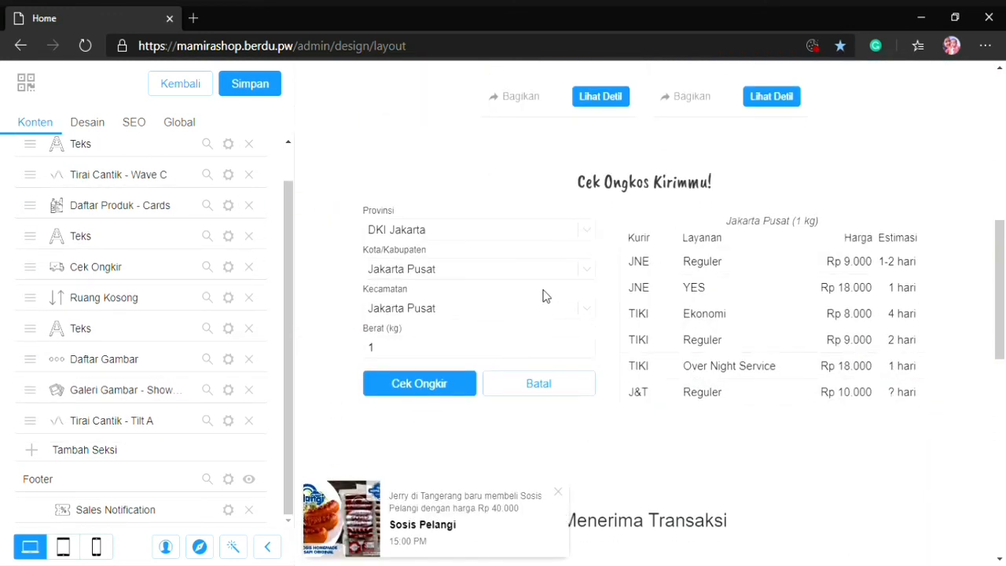